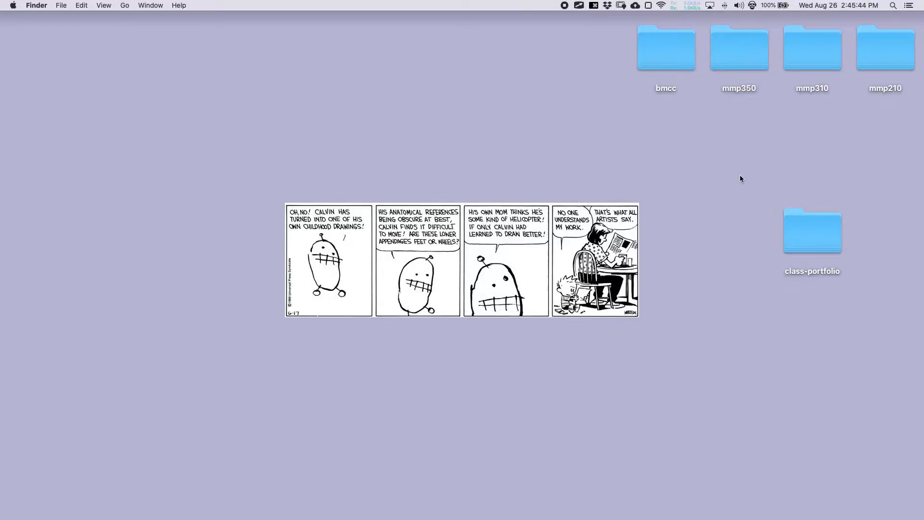
Step: Open the class-portfolio desktop folder in Sublime Text, start SublimeServer, and minimize the editor window
left_click(836, 236)
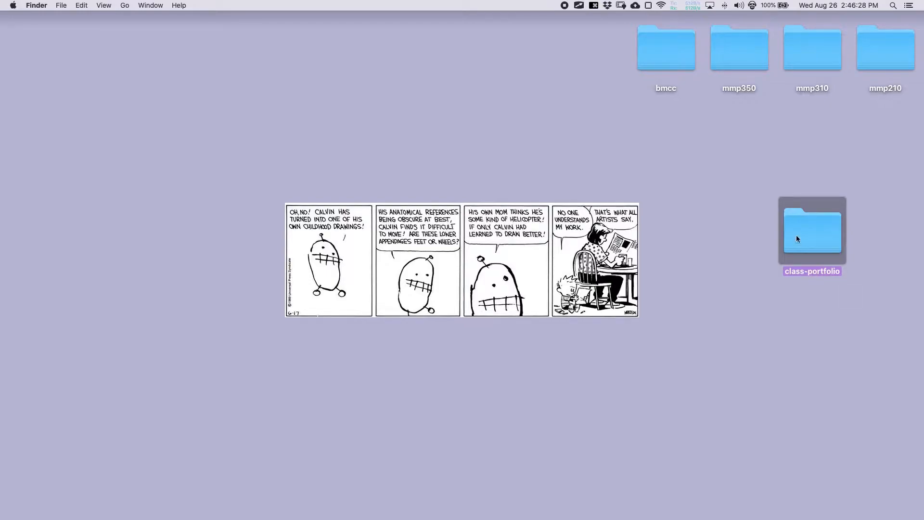
left_click_drag(816, 237, 20, 255)
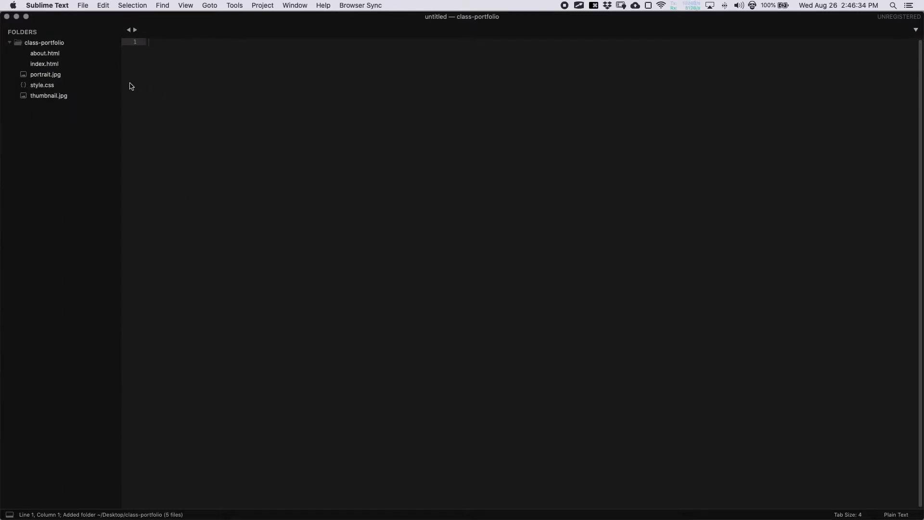
left_click(234, 6)
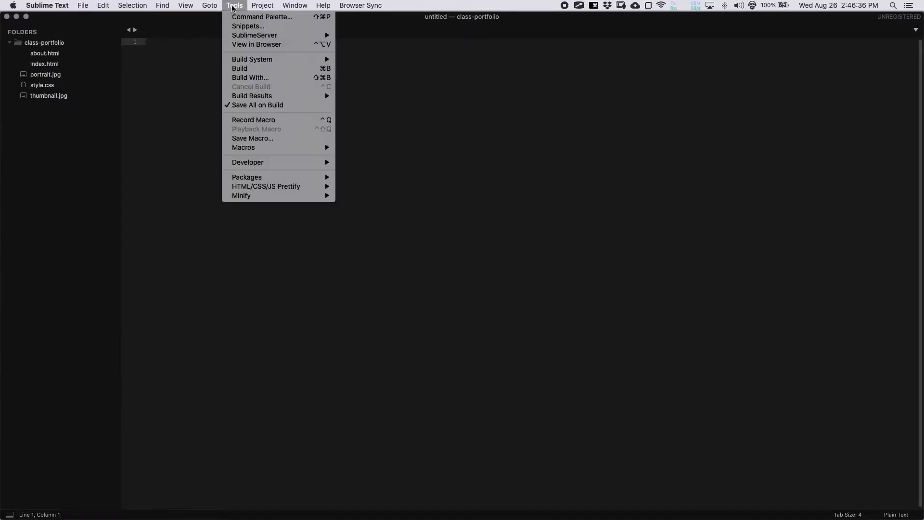
mouse_move(247, 36)
left_click(361, 35)
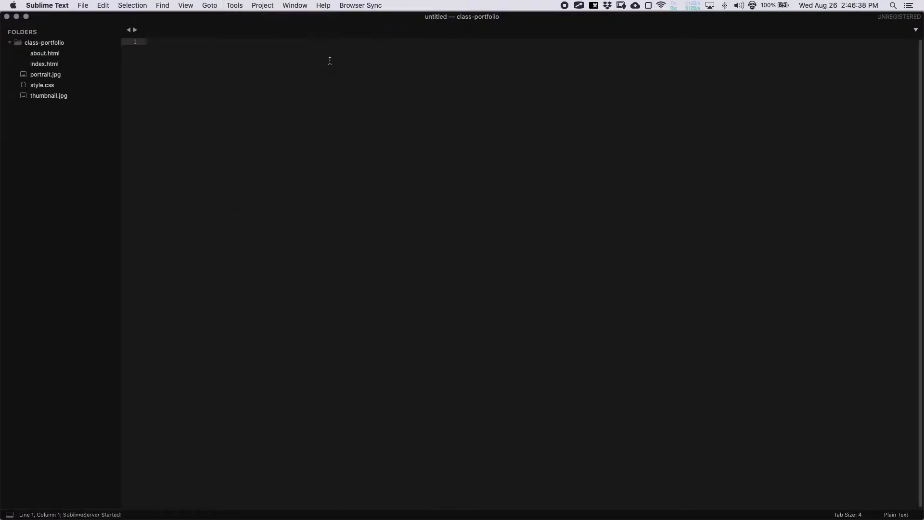
left_click(17, 17)
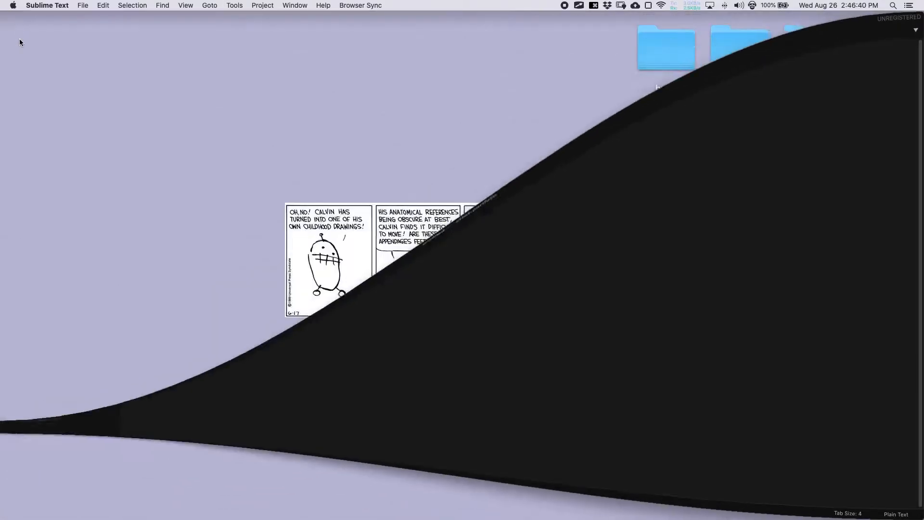
Step: Switch to Chrome in a new incognito window and open the class-portfolio site served at localhost:8080
mouse_move(1, 168)
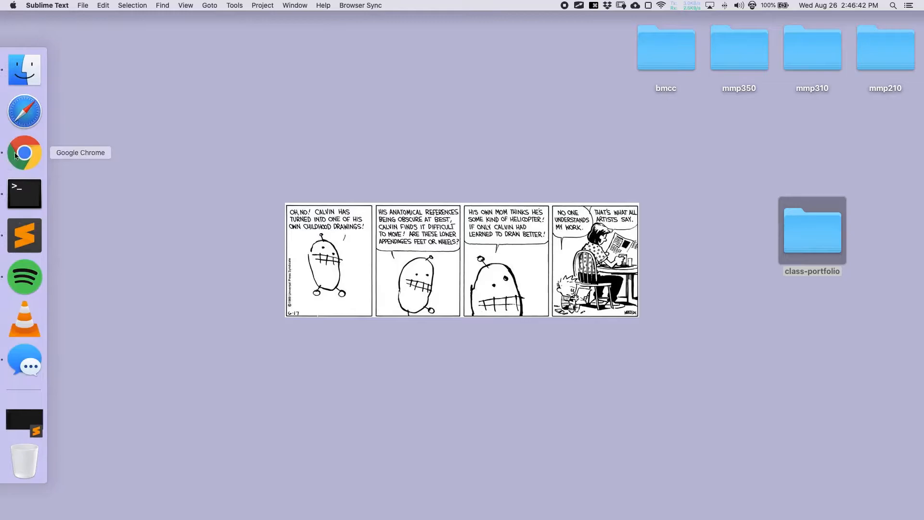
right_click(19, 155)
left_click(105, 112)
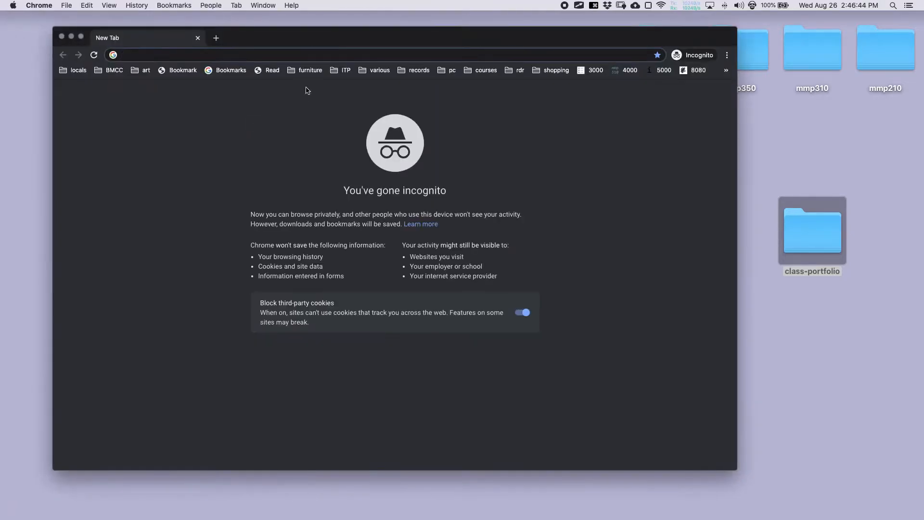
type("local")
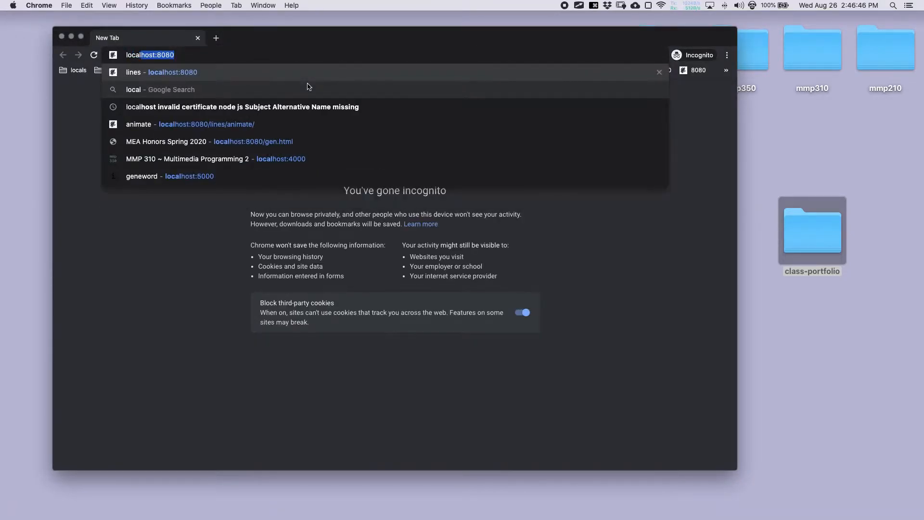
key("Return")
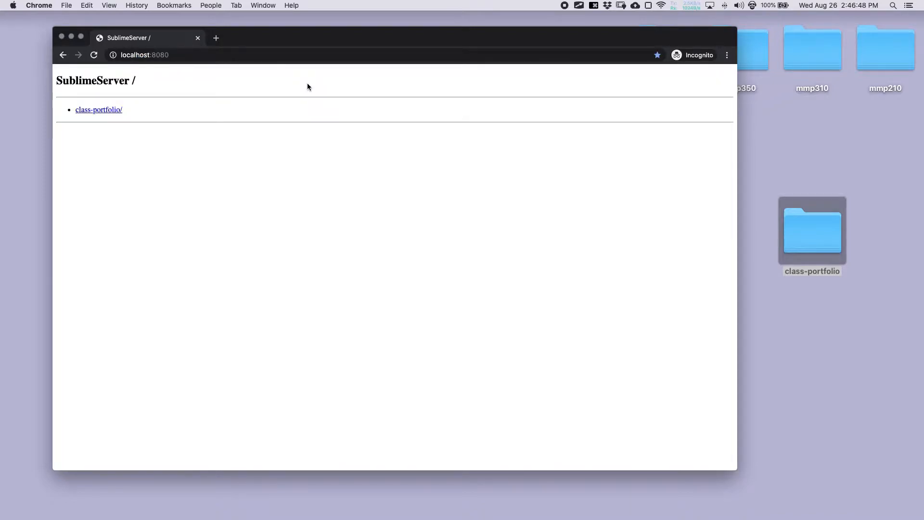
left_click(114, 109)
Step: Move and narrow the browser window so the class-portfolio folder on the desktop stays uncovered
left_click_drag(375, 42, 337, 28)
left_click_drag(695, 17, 580, 13)
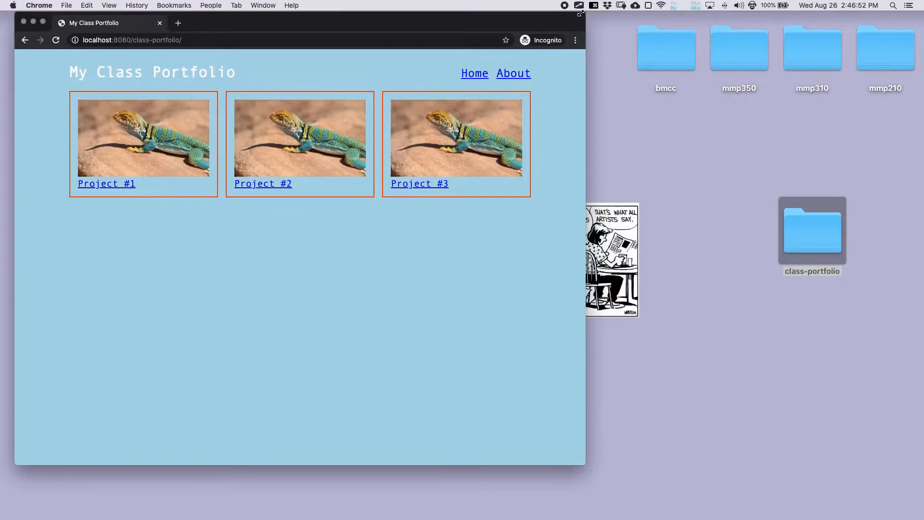
left_click_drag(584, 464, 514, 483)
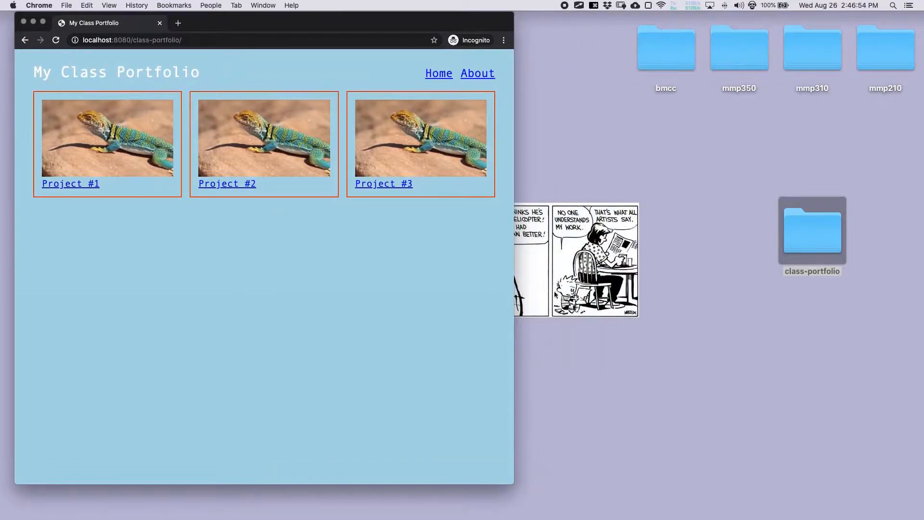
Step: Examine the localhost address of the class portfolio page, and minimize the browser window
left_click(812, 245)
left_click(184, 256)
left_click(89, 40)
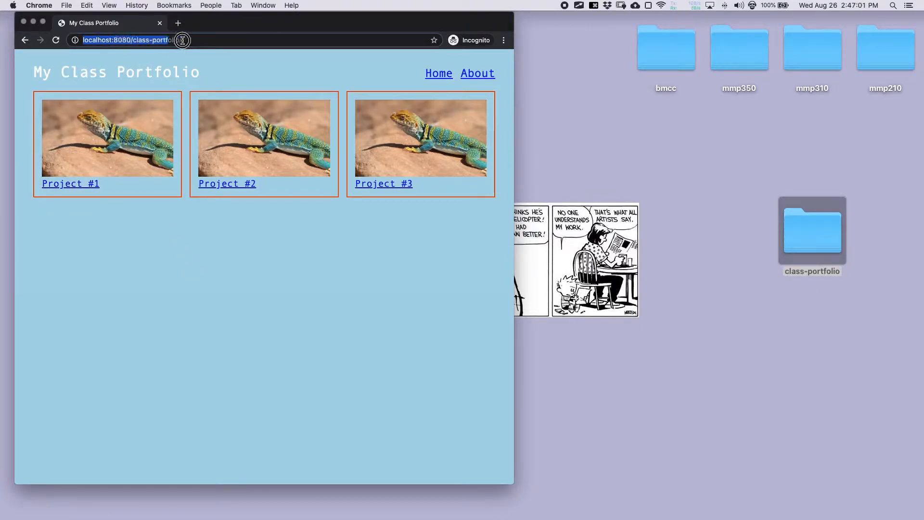
double_click(98, 40)
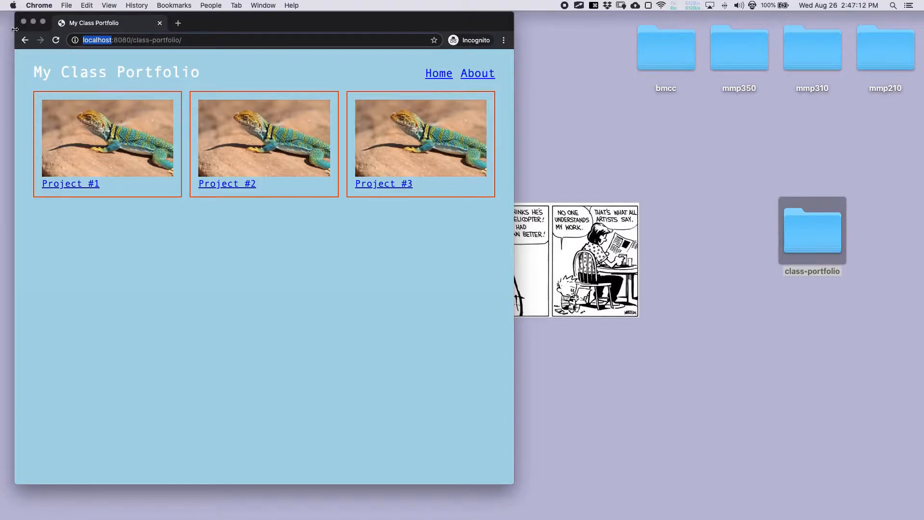
left_click(33, 21)
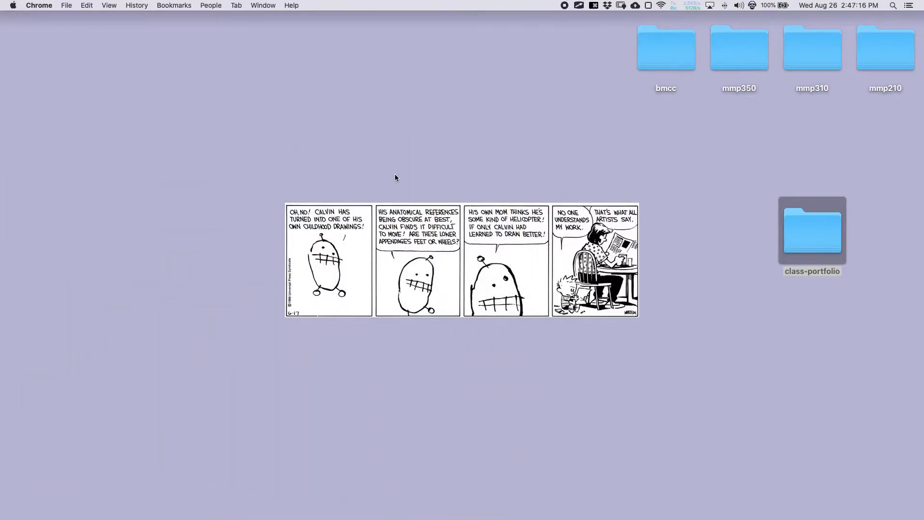
Step: Turn on screen drawing and handwrite "local project" over the class-portfolio folder on the desktop
key("ctrl+Tab")
left_click_drag(743, 139, 749, 178)
left_click_drag(771, 160, 794, 172)
key("super+f")
mouse_move(767, 137)
left_mouse_down()
mouse_move(768, 177)
mouse_move(787, 160)
left_mouse_up()
mouse_move(807, 156)
left_mouse_down()
mouse_move(803, 175)
mouse_move(829, 178)
left_mouse_up()
left_click_drag(843, 137, 843, 178)
mouse_move(768, 207)
left_mouse_down()
mouse_move(786, 218)
mouse_move(837, 188)
mouse_move(884, 204)
left_mouse_up()
left_click_drag(893, 167, 892, 199)
left_click_drag(885, 185, 896, 179)
Step: Draw a box below the comic strip and handwrite "GitHub App" inside it
left_click(718, 278)
mouse_move(438, 320)
left_mouse_down()
mouse_move(611, 319)
mouse_move(627, 472)
mouse_move(431, 473)
mouse_move(421, 326)
mouse_move(441, 318)
left_mouse_up()
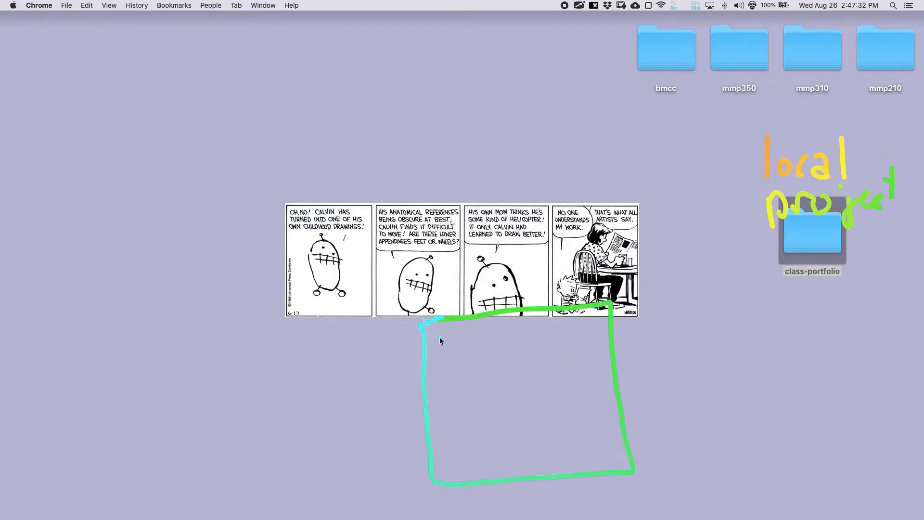
left_click(473, 337)
mouse_move(477, 346)
left_mouse_down()
mouse_move(480, 358)
mouse_move(491, 350)
mouse_move(513, 362)
mouse_move(550, 357)
left_mouse_up()
left_click_drag(553, 315, 575, 339)
left_click_drag(462, 447, 546, 418)
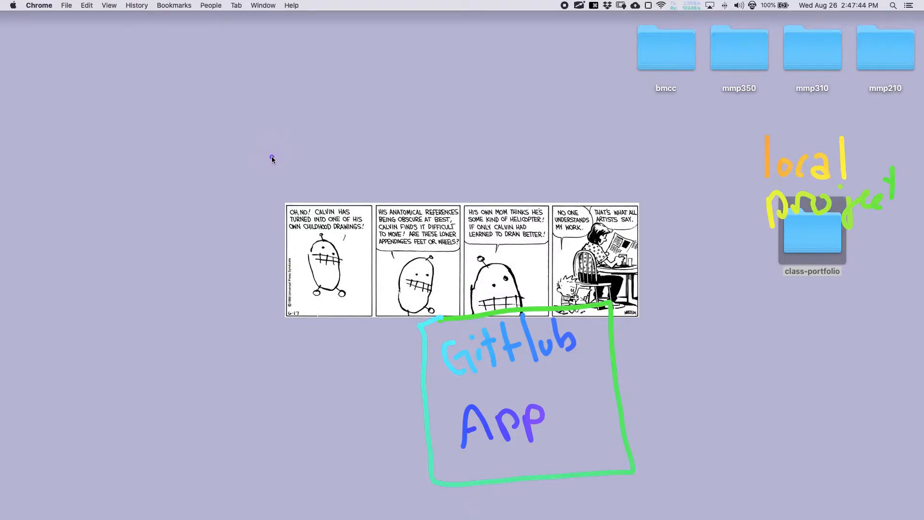
Step: Draw a cloud labelled "GitHub" above the comic, with arrows running from the local project to the GitHub App and on to the cloud
mouse_move(239, 168)
left_mouse_down()
mouse_move(322, 163)
mouse_move(565, 103)
mouse_move(482, 49)
mouse_move(396, 74)
mouse_move(289, 39)
mouse_move(229, 112)
mouse_move(248, 165)
left_mouse_up()
left_click_drag(290, 99, 318, 111)
left_click(315, 90)
left_click(332, 88)
mouse_move(371, 81)
left_mouse_down()
mouse_move(370, 115)
mouse_move(393, 110)
left_mouse_up()
left_click_drag(401, 69, 414, 104)
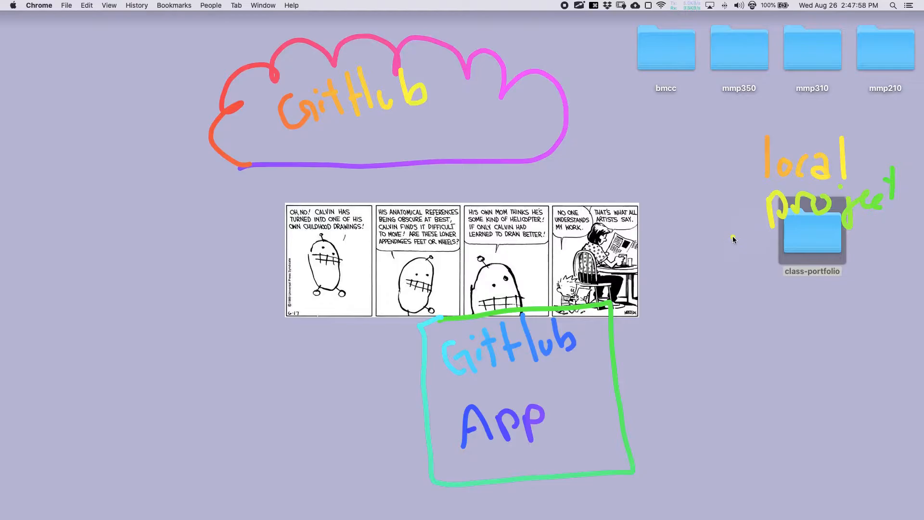
mouse_move(753, 219)
left_mouse_down()
mouse_move(629, 309)
mouse_move(646, 326)
left_mouse_up()
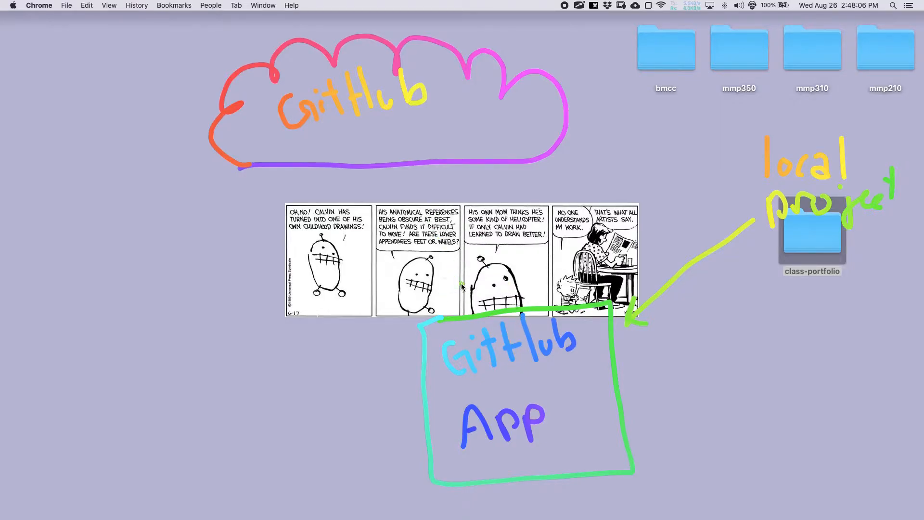
mouse_move(462, 304)
left_mouse_down()
mouse_move(443, 128)
mouse_move(436, 141)
left_mouse_up()
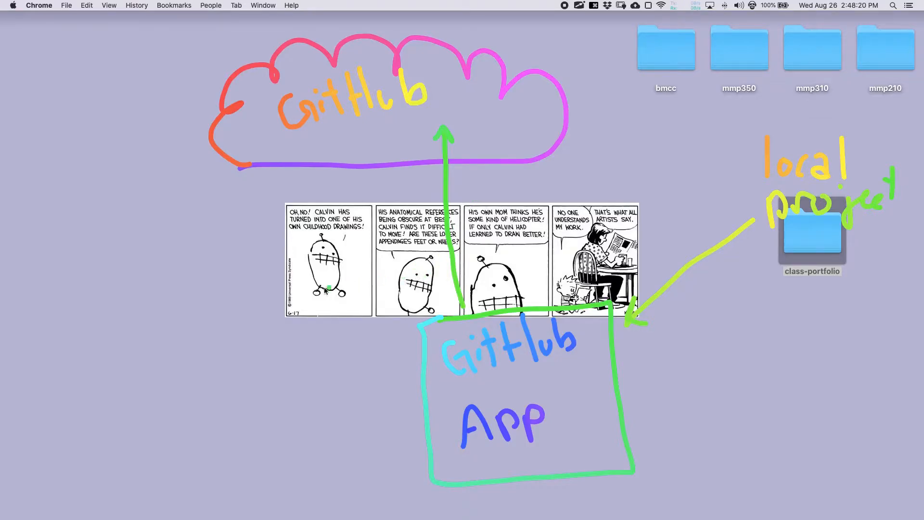
Step: Sketch a laptop with a screen and a scribbled keyboard beside the comic strip
mouse_move(41, 185)
left_mouse_down()
mouse_move(42, 241)
mouse_move(45, 179)
mouse_move(113, 167)
mouse_move(163, 259)
mouse_move(51, 292)
left_mouse_up()
mouse_move(49, 304)
left_mouse_down()
mouse_move(175, 336)
mouse_move(151, 279)
left_mouse_up()
mouse_move(80, 316)
left_mouse_down()
mouse_move(142, 302)
mouse_move(150, 312)
mouse_move(102, 313)
left_mouse_up()
mouse_move(121, 298)
left_mouse_down()
mouse_move(140, 302)
mouse_move(102, 321)
left_mouse_up()
mouse_move(91, 335)
left_mouse_down()
mouse_move(141, 319)
mouse_move(116, 323)
left_mouse_up()
left_click_drag(129, 287, 131, 295)
left_click_drag(120, 297, 136, 309)
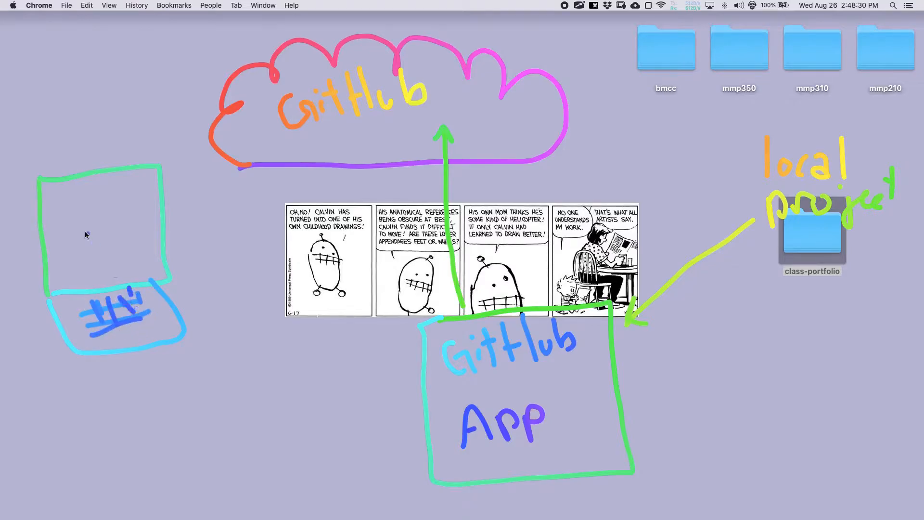
Step: Draw a browser window on the laptop's screen and handwrite "Chrome" and "https:" inside it
mouse_move(55, 191)
left_mouse_down()
mouse_move(151, 180)
mouse_move(154, 261)
mouse_move(68, 272)
mouse_move(61, 193)
mouse_move(66, 204)
mouse_move(148, 198)
left_mouse_up()
left_click(151, 216)
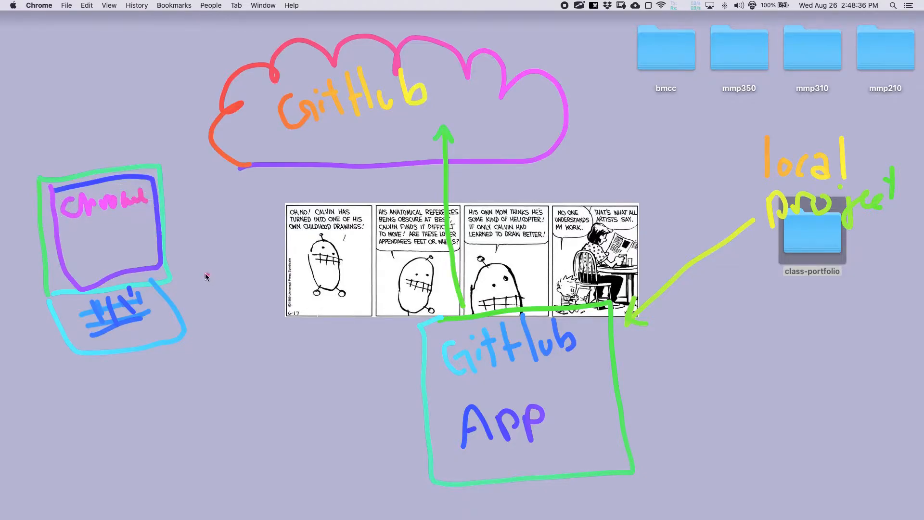
mouse_move(64, 231)
left_mouse_down()
mouse_move(121, 237)
mouse_move(127, 224)
mouse_move(132, 238)
left_mouse_up()
left_click(130, 233)
left_click(131, 248)
left_click(143, 220)
left_click(149, 237)
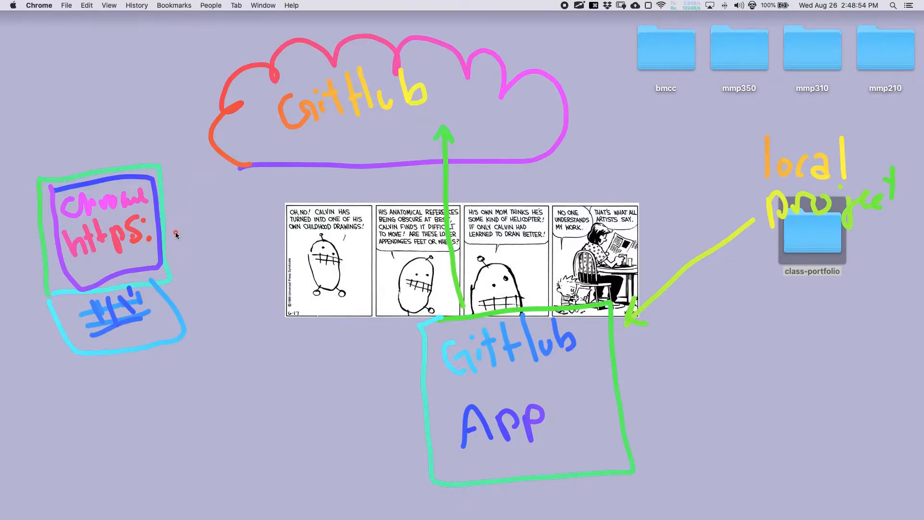
Step: Handwrite the github.io site address after "https:" and draw arrows in both directions between it and the GitHub cloud
left_click_drag(168, 225, 312, 237)
mouse_move(229, 263)
left_mouse_down()
mouse_move(221, 269)
mouse_move(229, 275)
mouse_move(244, 263)
mouse_move(306, 278)
mouse_move(304, 304)
left_mouse_up()
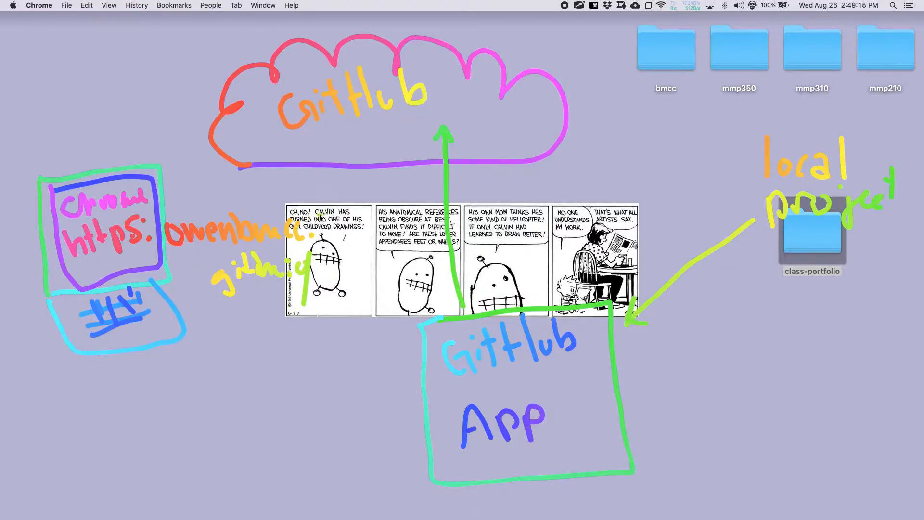
mouse_move(335, 235)
left_mouse_down()
mouse_move(357, 216)
mouse_move(355, 130)
mouse_move(345, 143)
left_mouse_up()
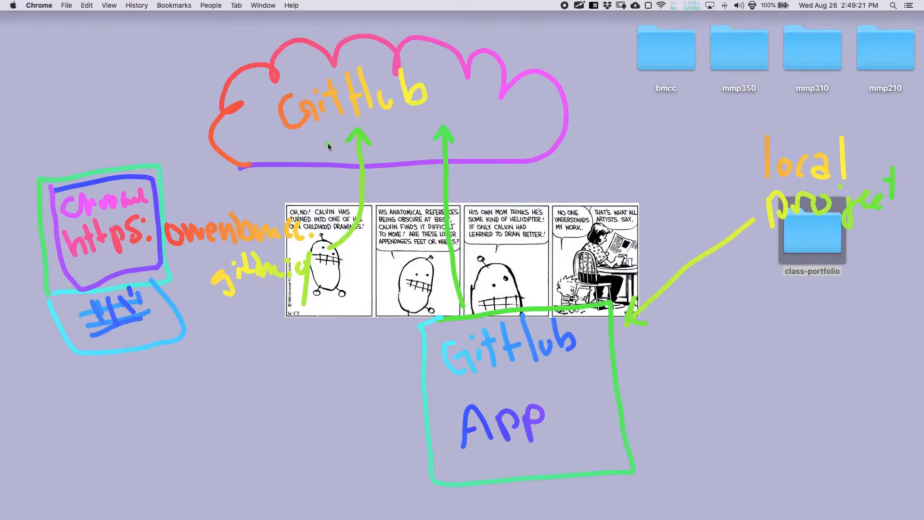
mouse_move(322, 140)
left_mouse_down()
mouse_move(281, 197)
mouse_move(303, 223)
left_mouse_up()
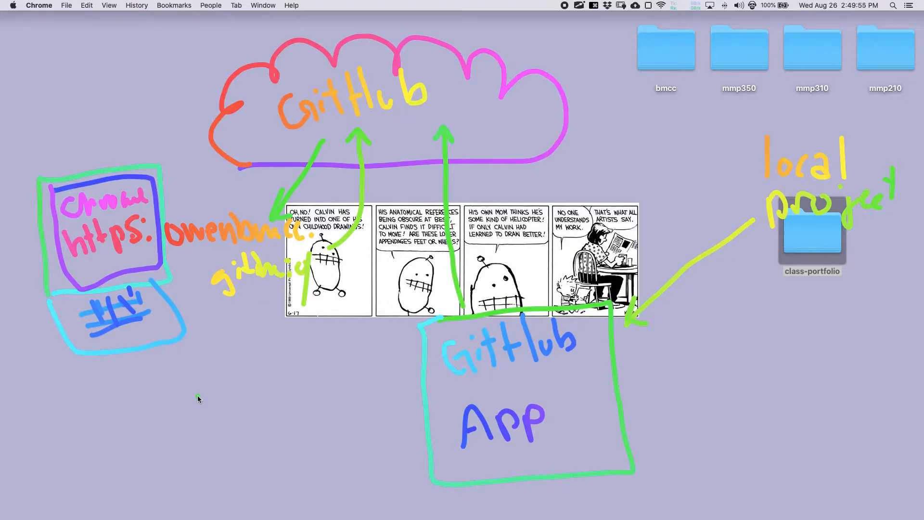
Step: Sketch a second laptop below the first and connect it to the GitHub cloud with arrows in both directions
mouse_move(157, 386)
left_mouse_down()
mouse_move(157, 371)
mouse_move(252, 361)
mouse_move(167, 431)
mouse_move(170, 448)
mouse_move(279, 468)
mouse_move(258, 428)
left_mouse_up()
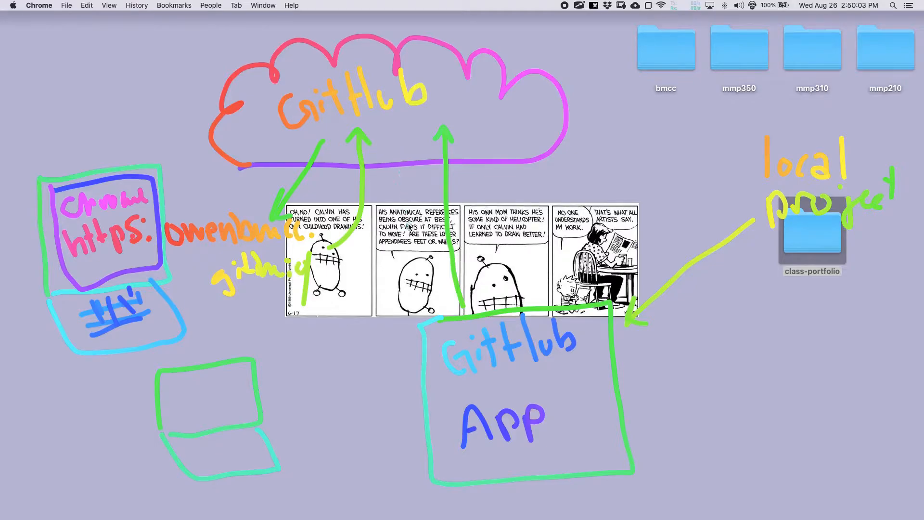
mouse_move(398, 164)
left_mouse_down()
mouse_move(303, 346)
mouse_move(279, 370)
mouse_move(310, 376)
mouse_move(378, 274)
mouse_move(412, 161)
left_mouse_up()
left_click_drag(420, 180, 411, 162)
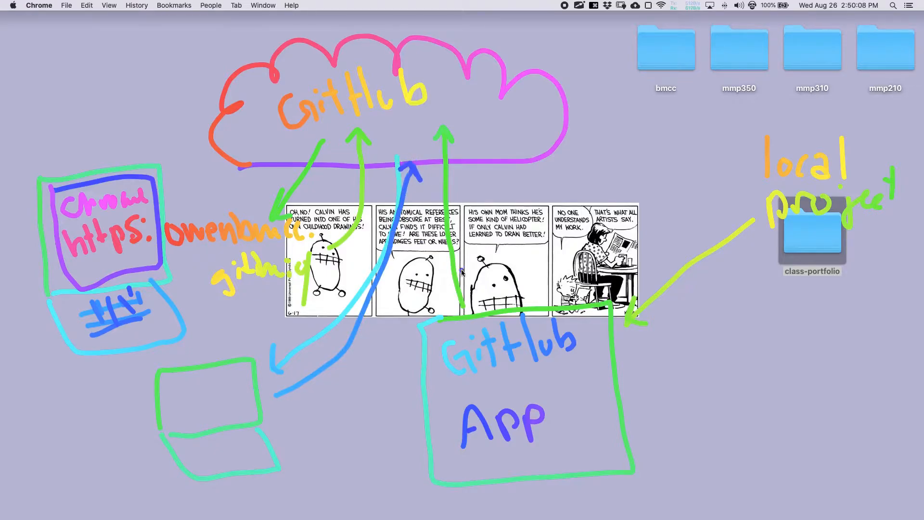
Step: Draw return arrows from the GitHub cloud to the GitHub App and on to the local project, and clear the whole drawing
mouse_move(477, 143)
left_mouse_down()
mouse_move(492, 298)
mouse_move(501, 284)
left_mouse_up()
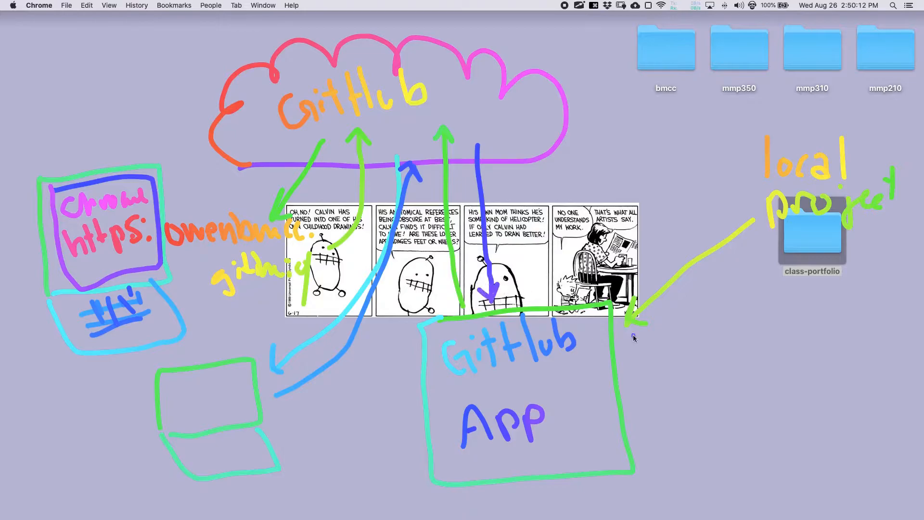
left_click_drag(638, 372, 762, 258)
mouse_move(754, 284)
left_mouse_down()
mouse_move(761, 256)
mouse_move(744, 253)
left_mouse_up()
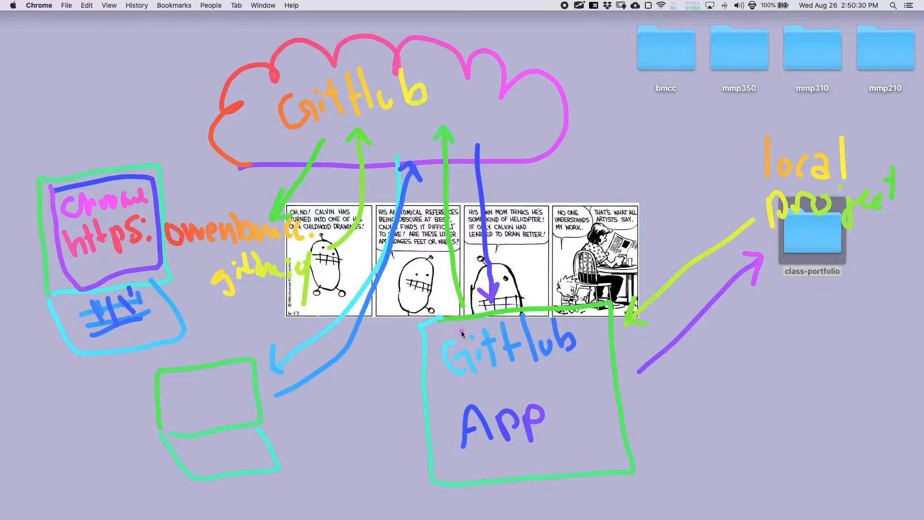
key("super+f")
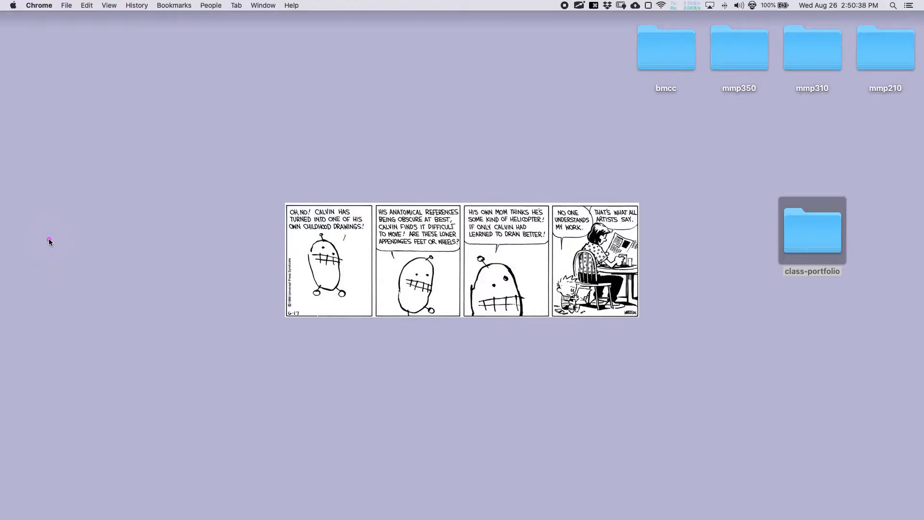
key("ctrl+Tab")
Step: Open a new incognito Chrome window and search the web for "github desktop"
mouse_move(37, 217)
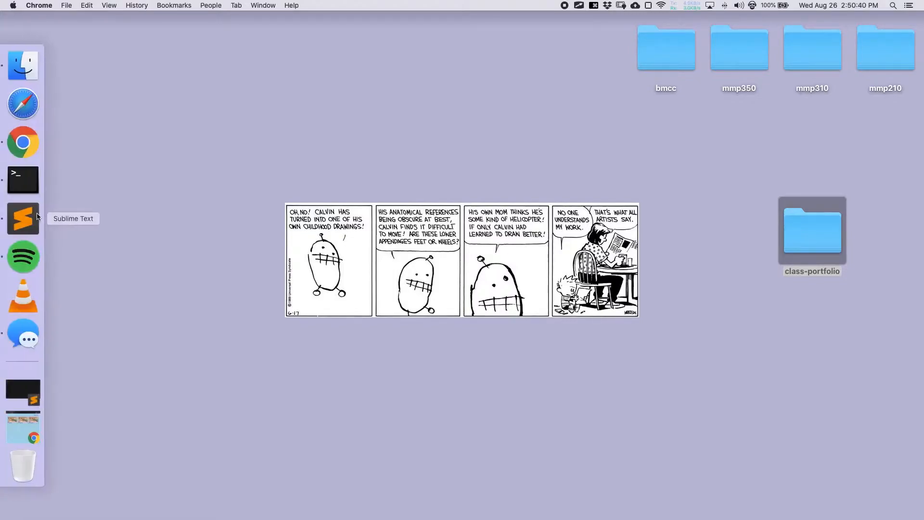
right_click(30, 147)
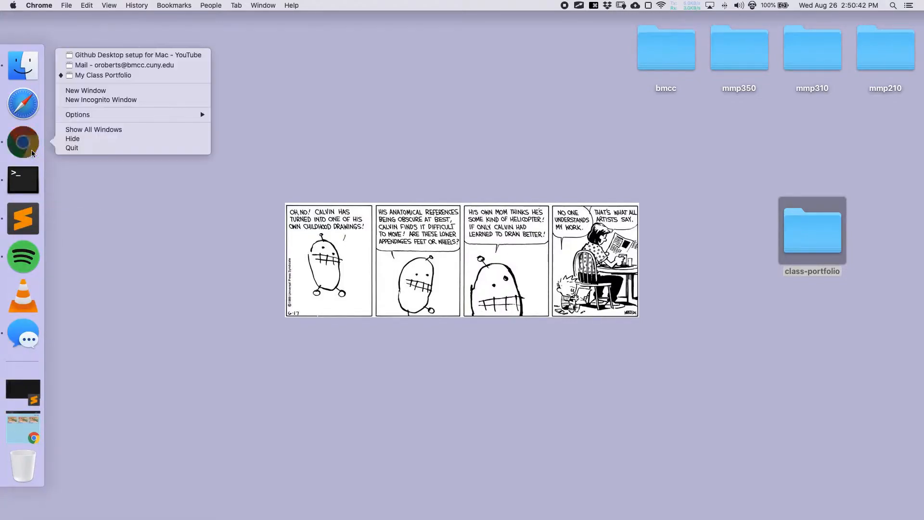
left_click(115, 99)
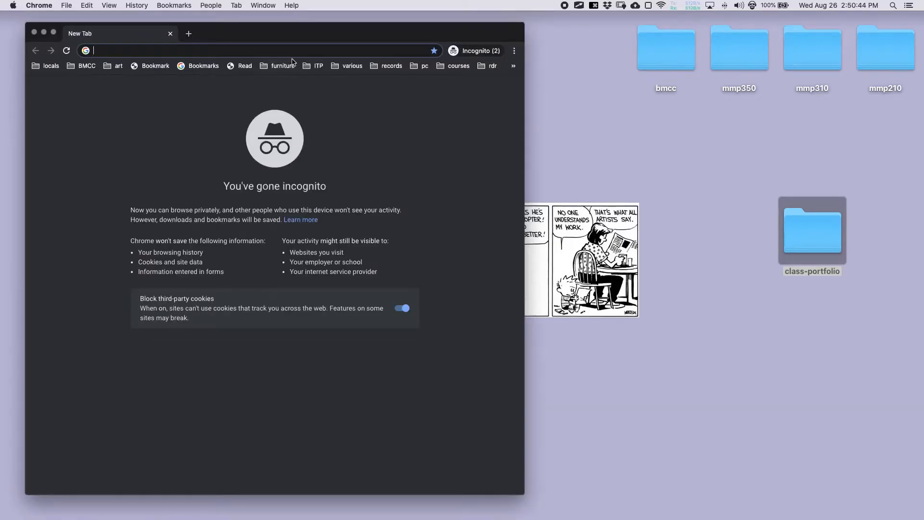
type("github ")
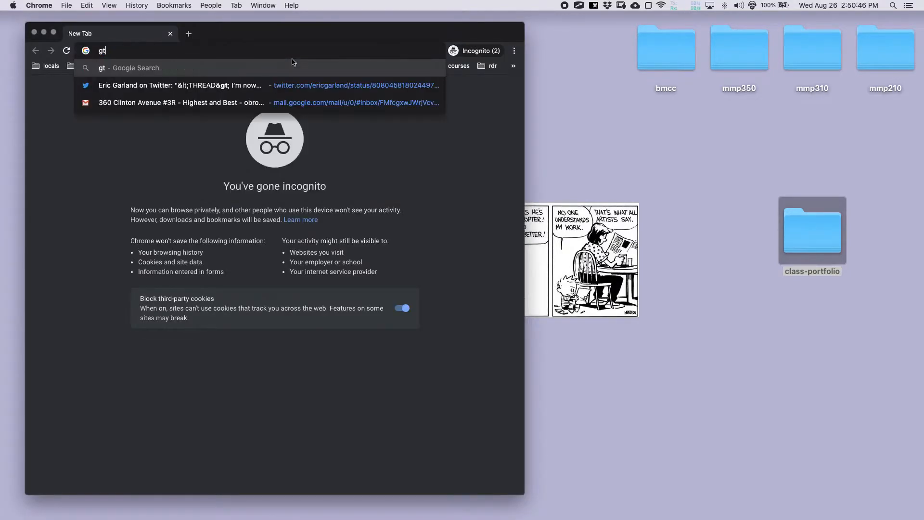
type("deksto")
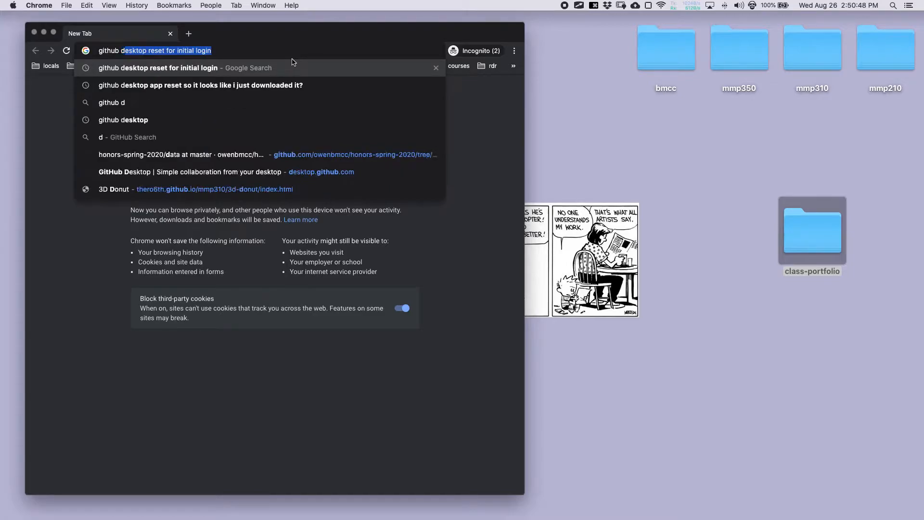
key("BackSpace")
key("BackSpace")
key("BackSpace")
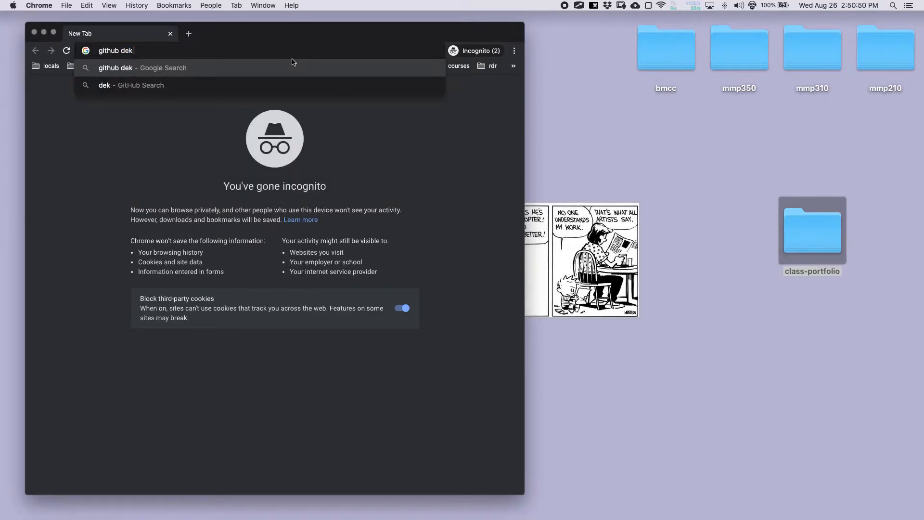
type("sktop")
key("Return")
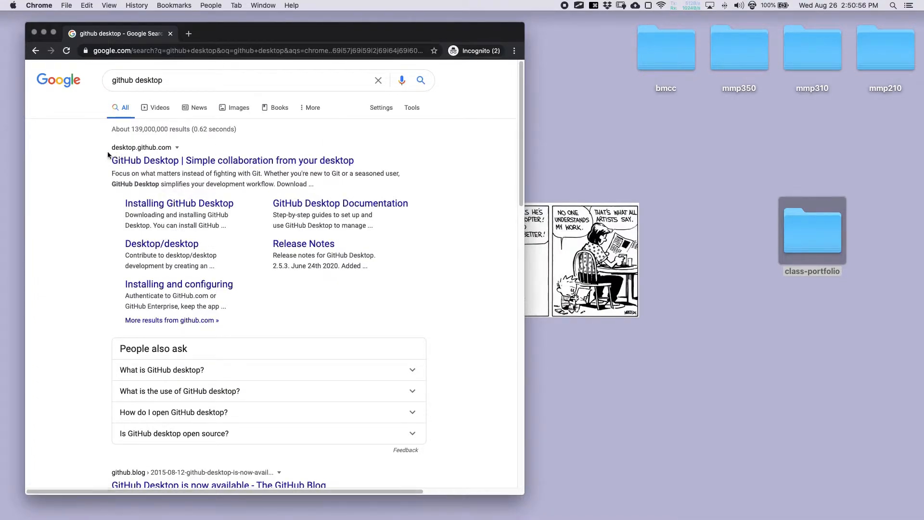
Step: Open the desktop.github.com result, download GitHub Desktop for macOS, and close the Downloads folder window
left_click(178, 165)
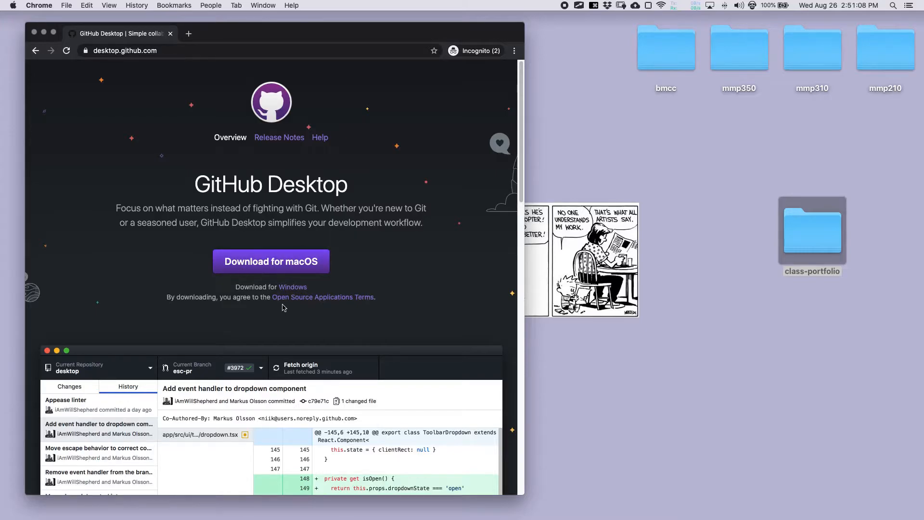
left_click(280, 270)
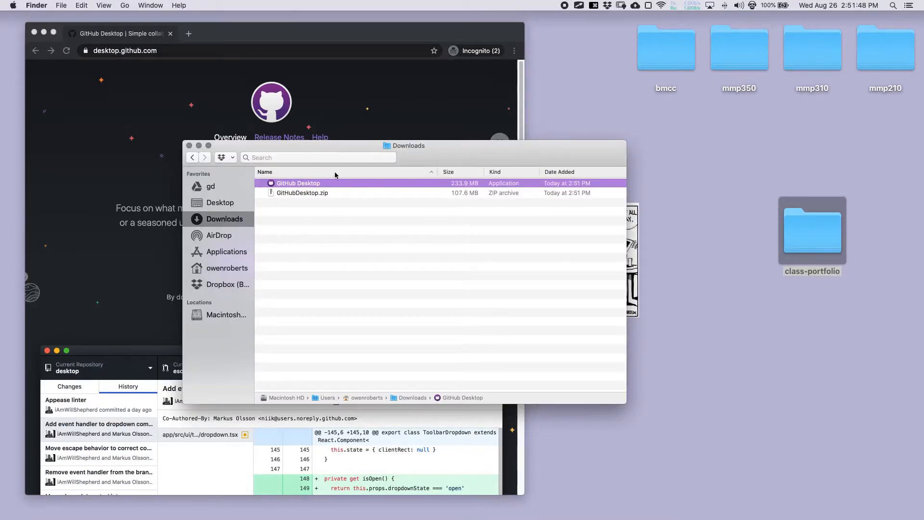
left_click(189, 146)
Step: Open the Downloads folder in a new Finder window, shrink the window and move it clear of the download button
right_click(23, 65)
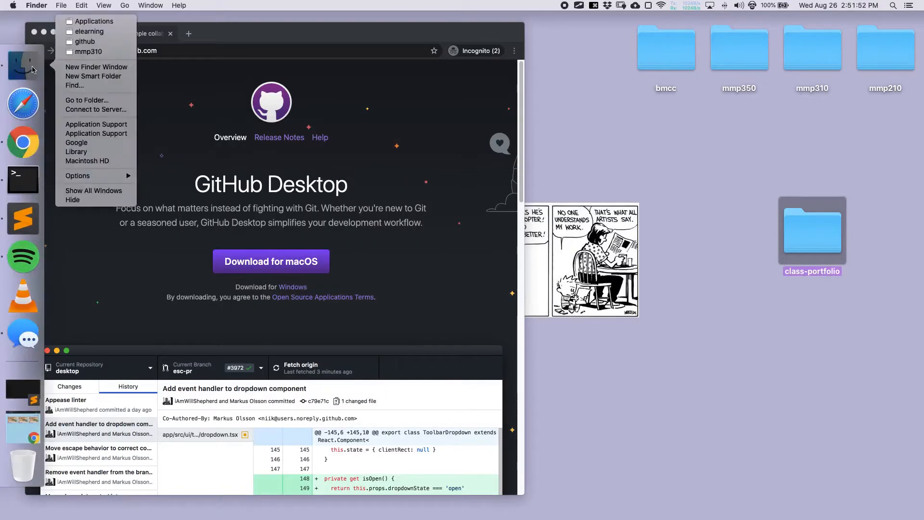
left_click(91, 67)
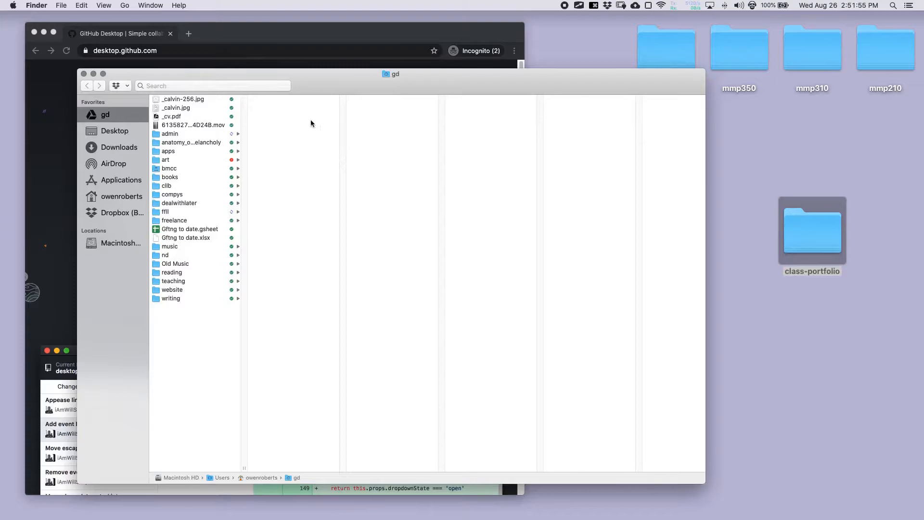
left_click(118, 147)
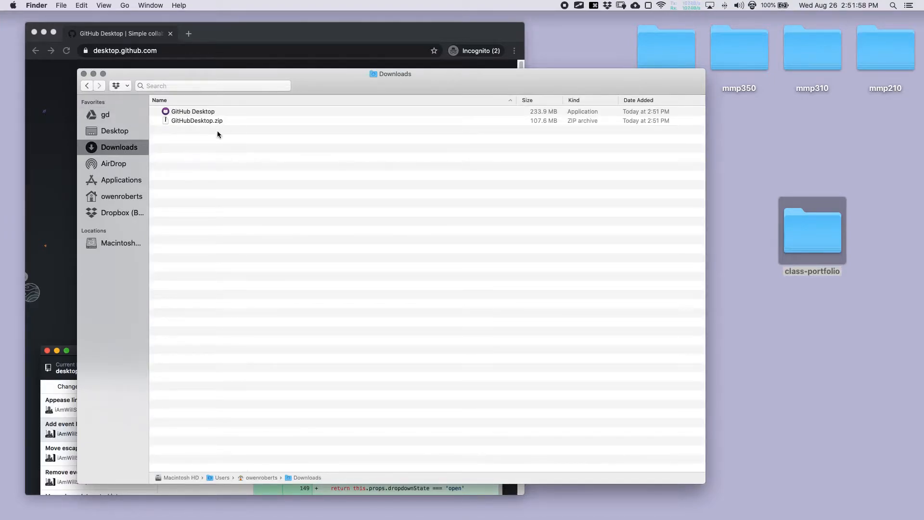
left_click_drag(703, 482, 458, 318)
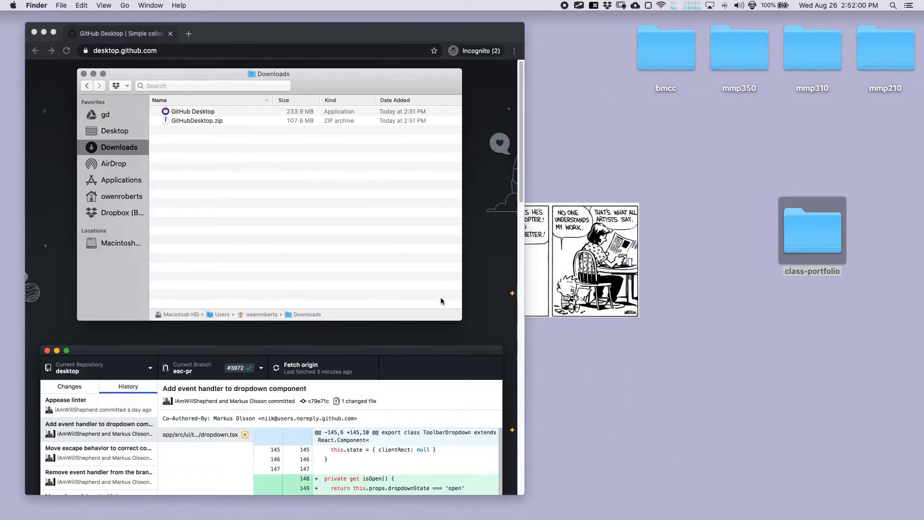
left_click_drag(270, 95, 512, 158)
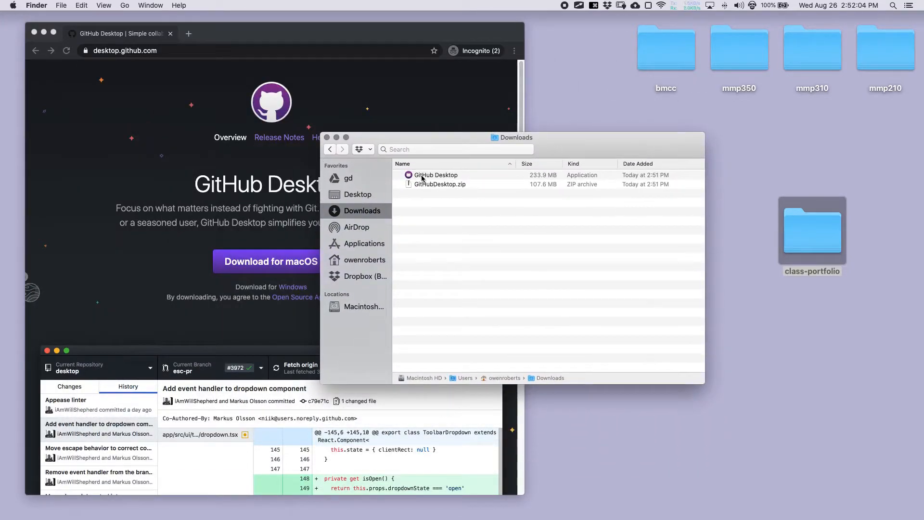
Step: Move the GitHub Desktop application from Downloads to the Applications folder and move GitHubDesktop.zip to the trash
left_click(423, 177)
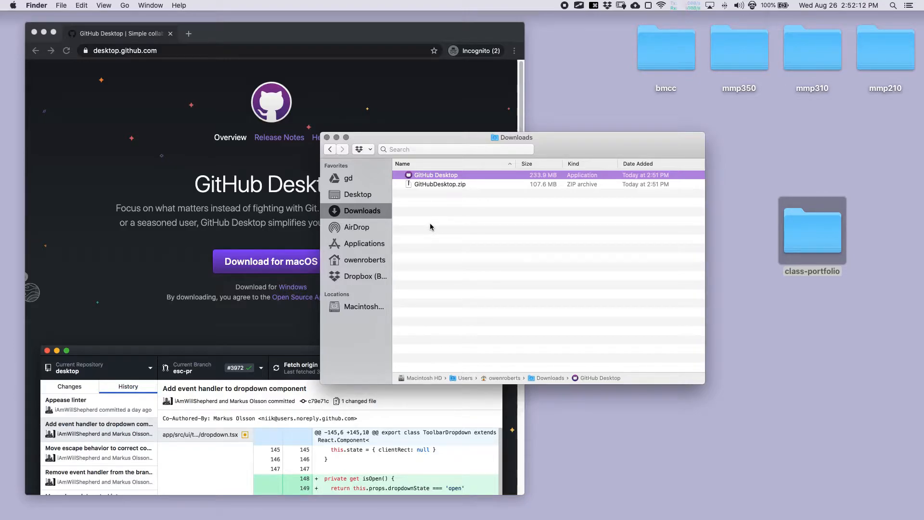
left_click_drag(423, 176, 366, 245)
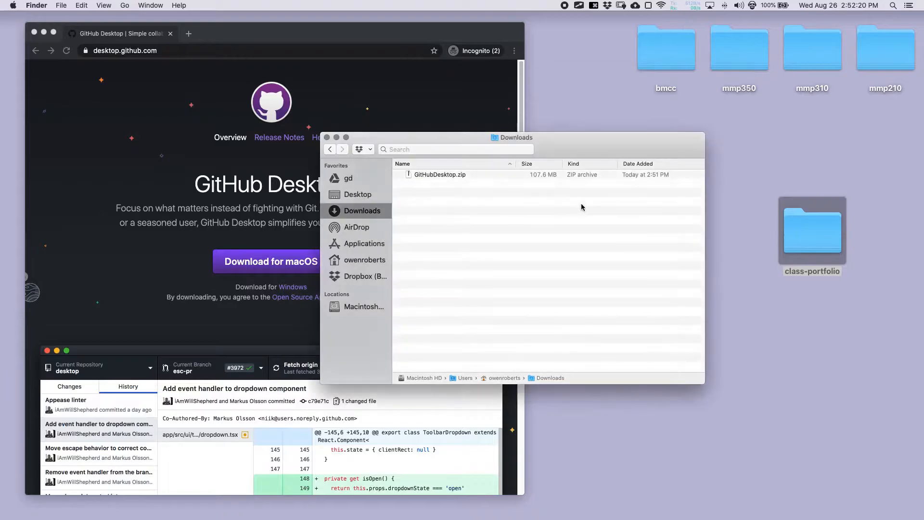
left_click(428, 179)
key("super+BackSpace")
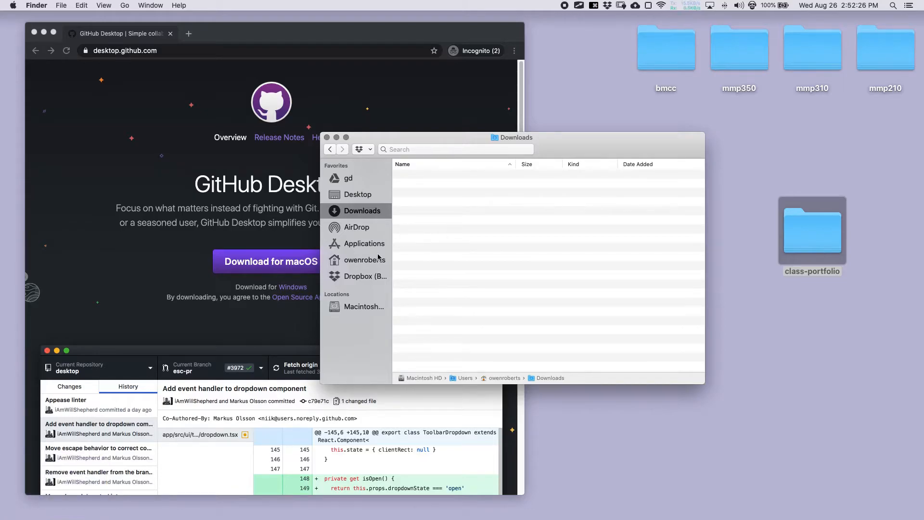
Step: Open the Applications folder and select GitHub Desktop in its list
left_click(364, 244)
left_click_drag(486, 201, 487, 247)
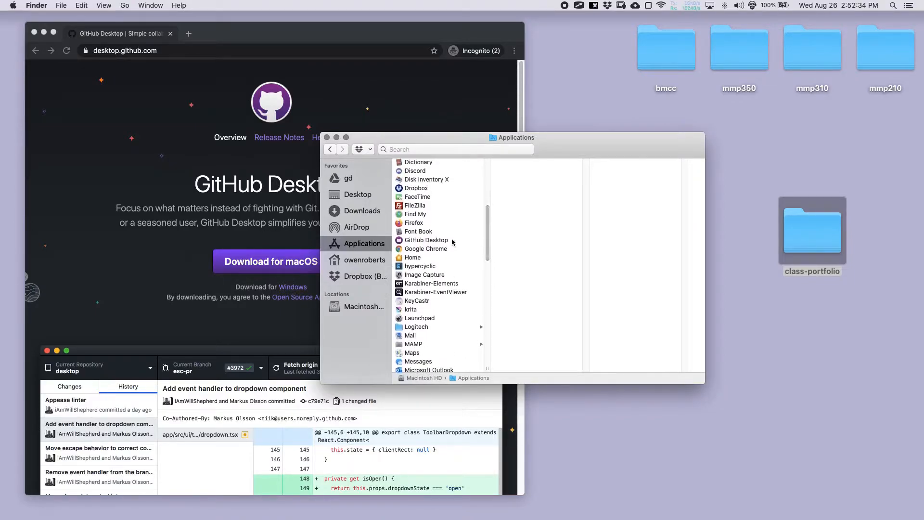
left_click(453, 241)
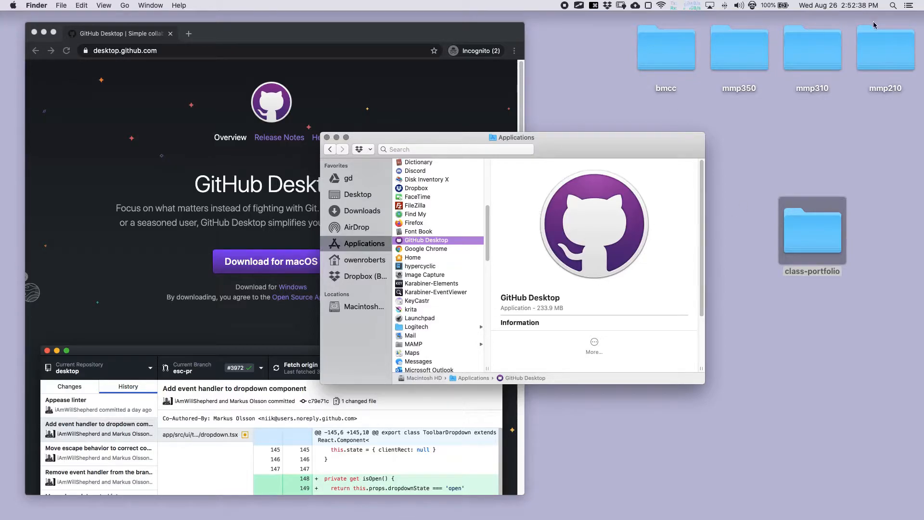
Step: Search Spotlight for "github" to locate the GitHub Desktop application, and dismiss the search
left_click(891, 5)
type("github")
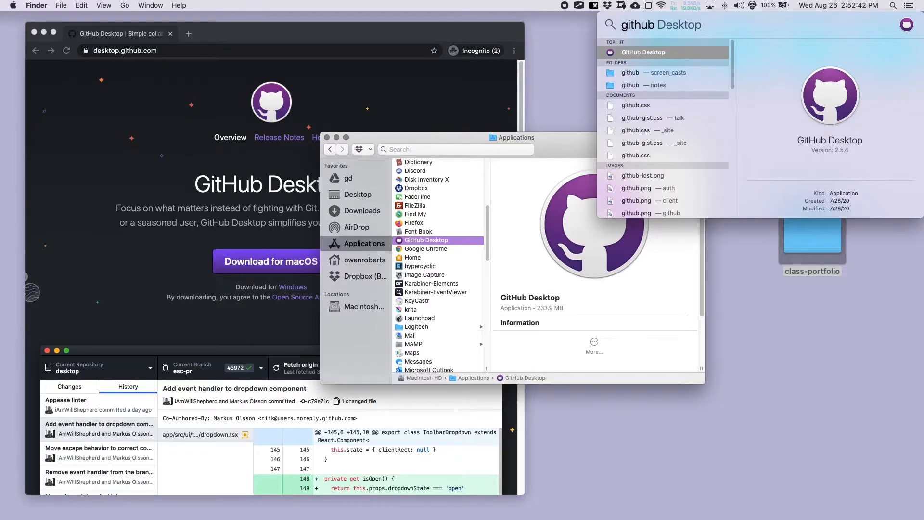
key("Escape")
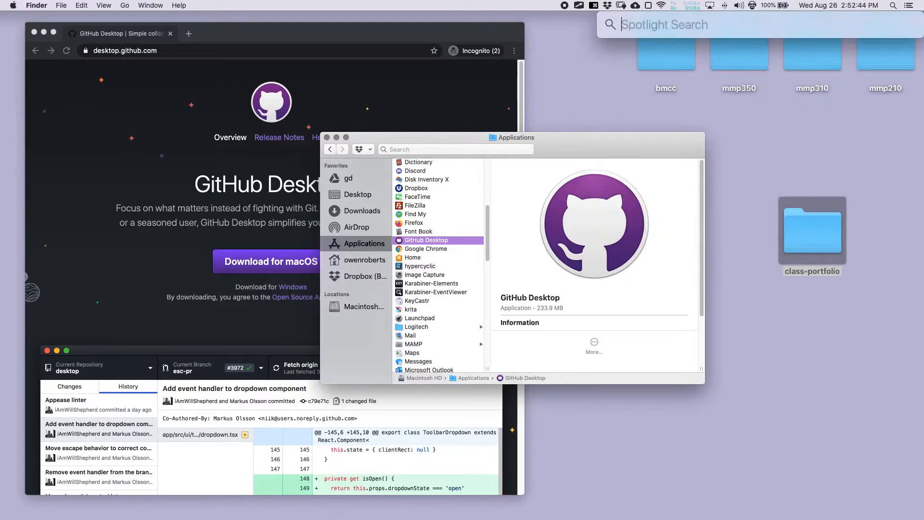
key("Escape")
Step: Launch GitHub Desktop from the Applications folder, approve opening the downloaded app, and reposition its welcome window
left_click(437, 241)
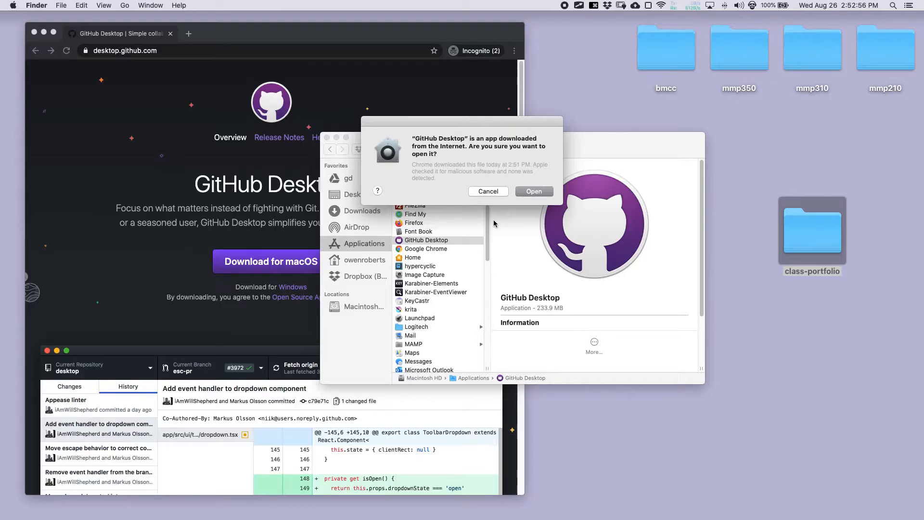
left_click(533, 193)
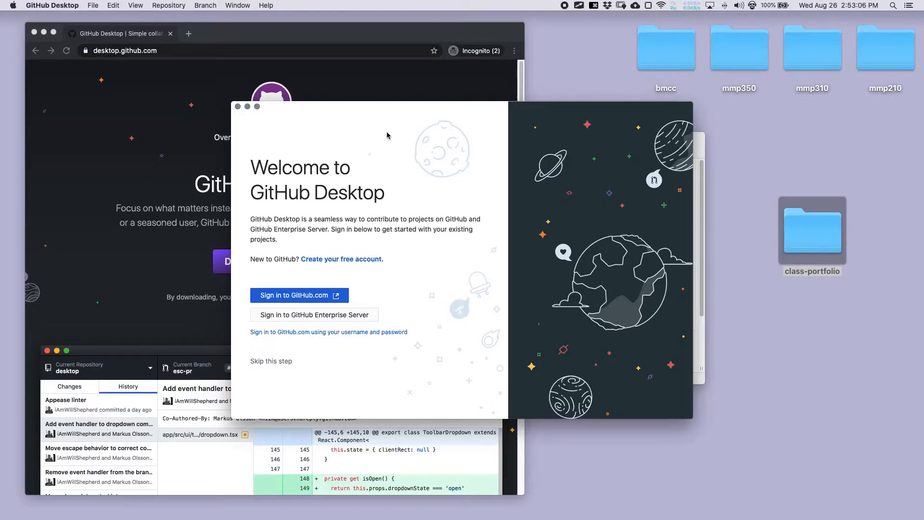
left_click_drag(397, 112, 313, 107)
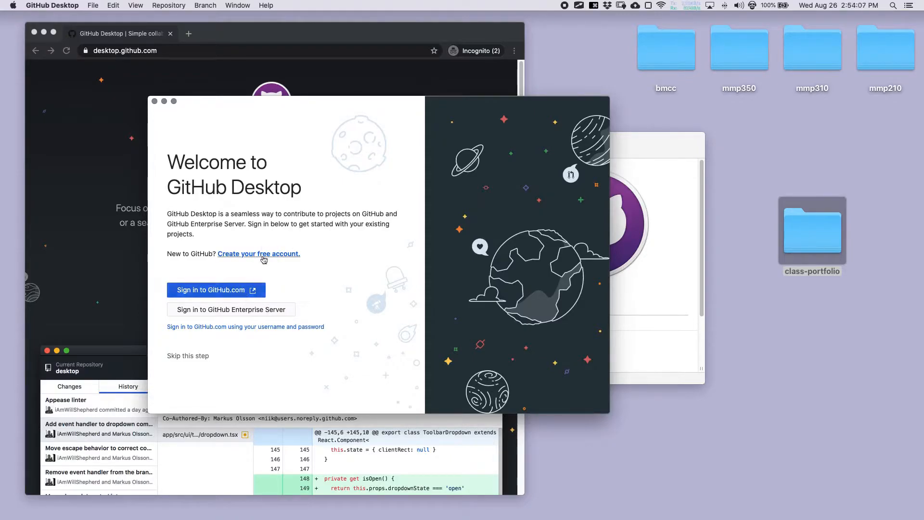
Step: View GitHub's free account sign-up form from the GitHub Desktop welcome screen and close its browser window
left_click(264, 261)
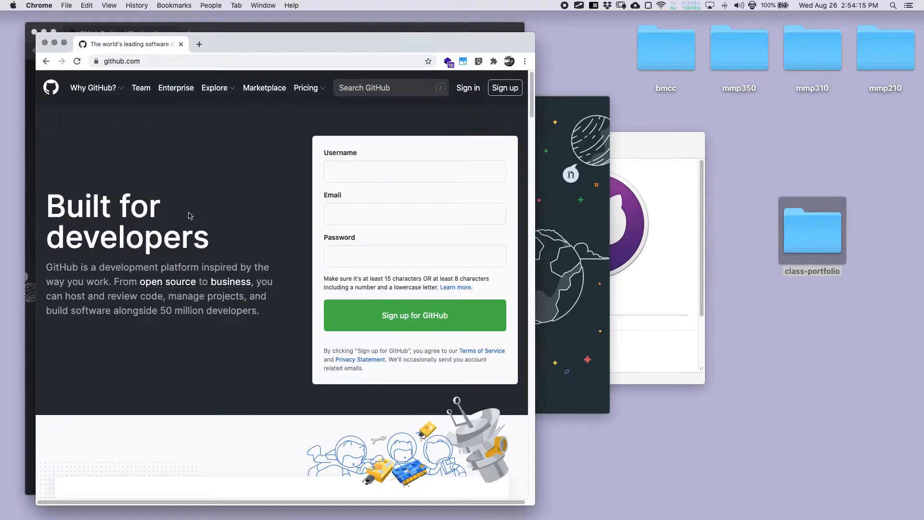
left_click(362, 175)
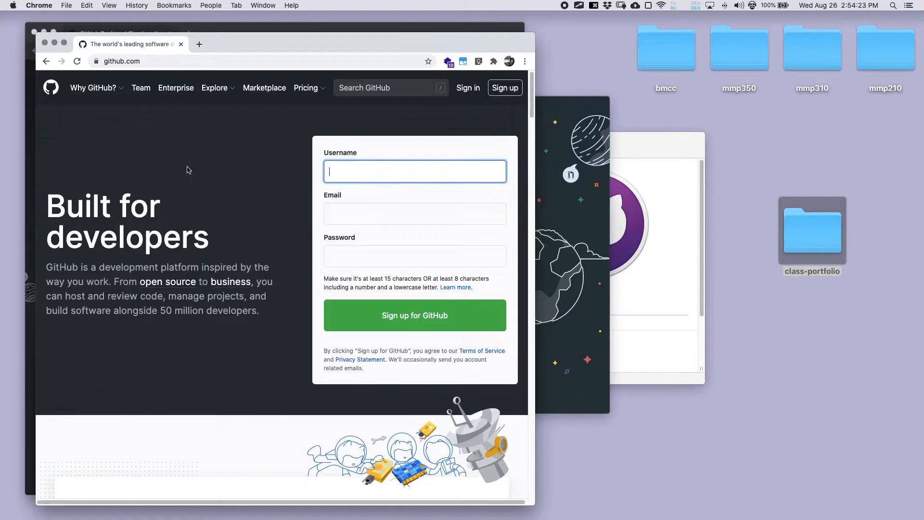
left_click(44, 42)
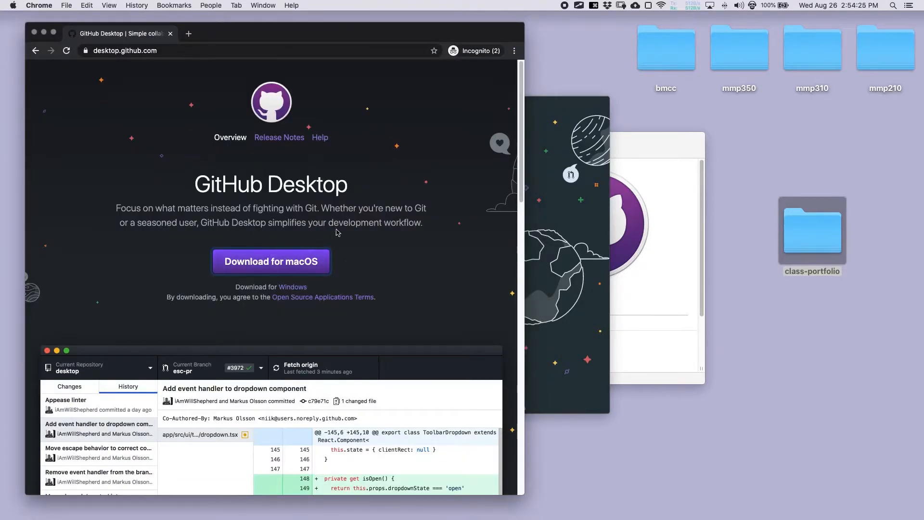
Step: Start signing in to GitHub.com from the GitHub Desktop welcome screen and bring the browser's sign-in page to the front
left_click(554, 162)
left_click(220, 289)
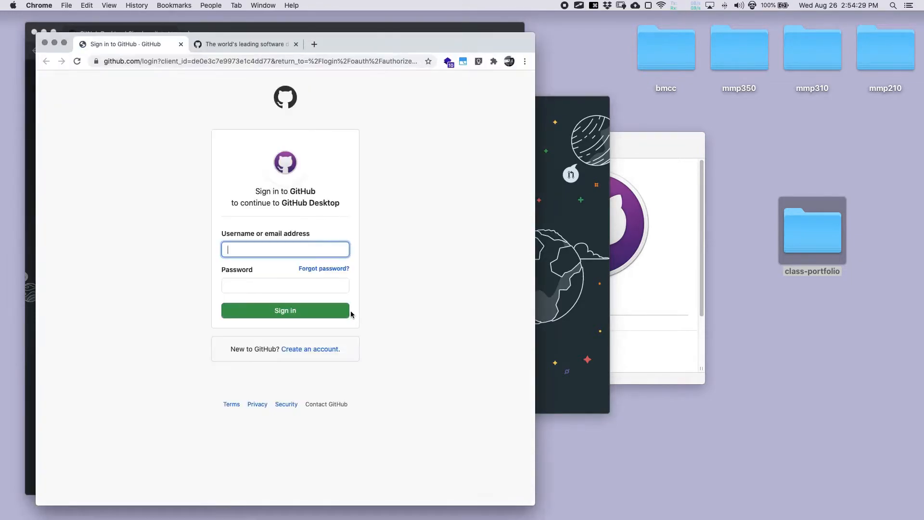
key("super+Tab")
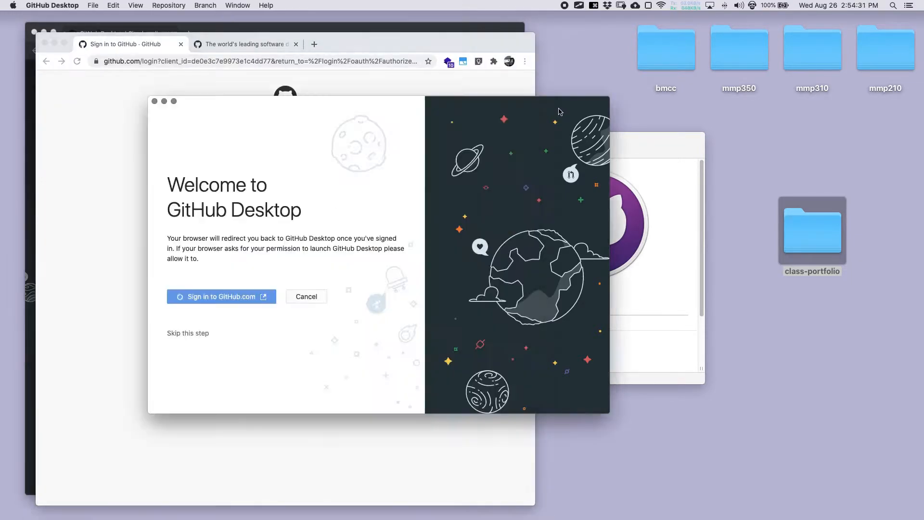
left_click(117, 195)
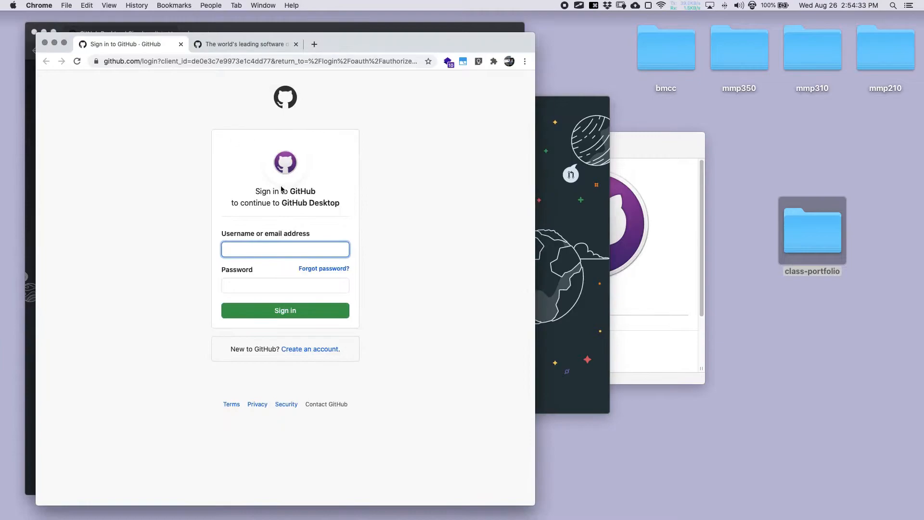
Step: Close the leftover GitHub sign-up tab and move the GitHub Desktop window beside the browser's sign-in form
left_click(296, 44)
left_click(553, 102)
left_click_drag(344, 100, 589, 94)
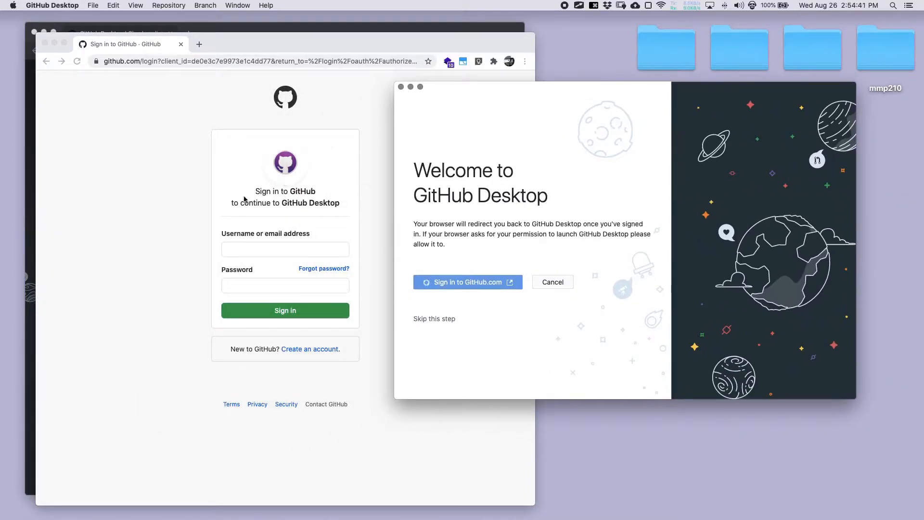
Step: Sign in to GitHub with the account username and password, and allow the browser to open GitHub Desktop
left_click(220, 249)
type("owenbmcc")
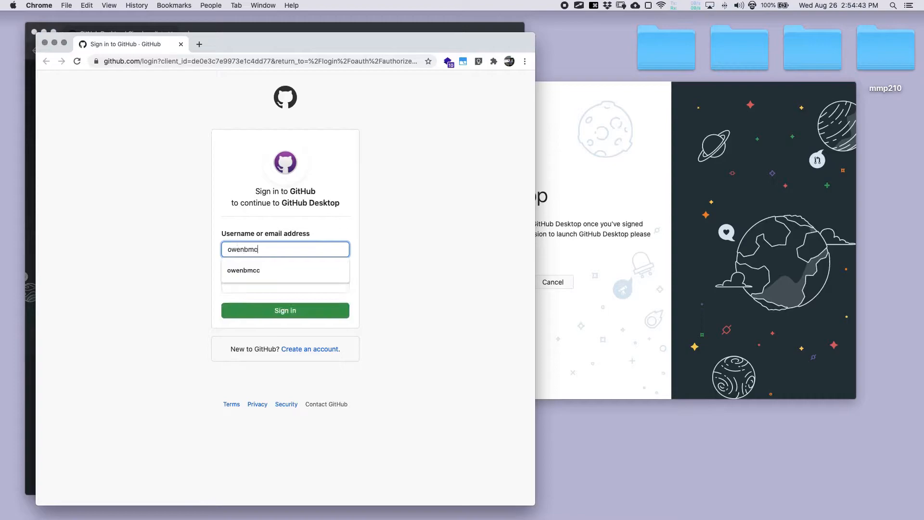
key("Tab")
type("••")
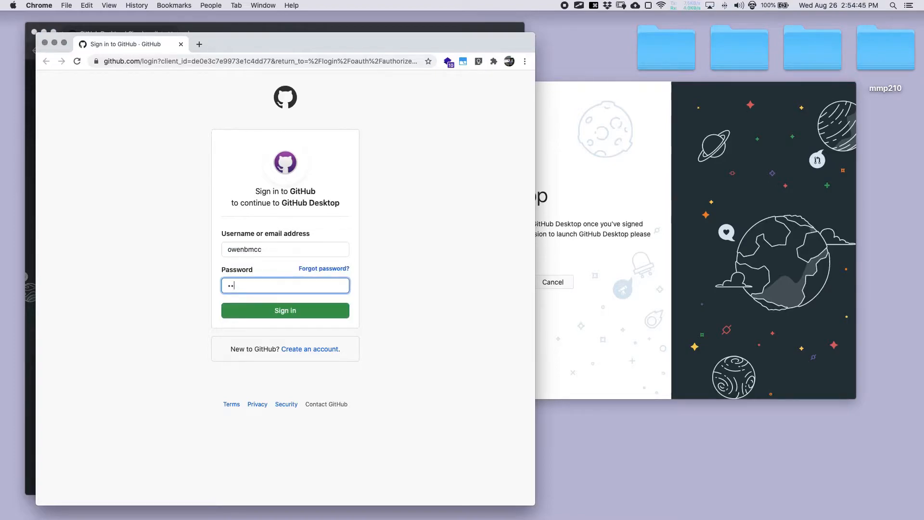
type("•••••••••••••••")
key("Return")
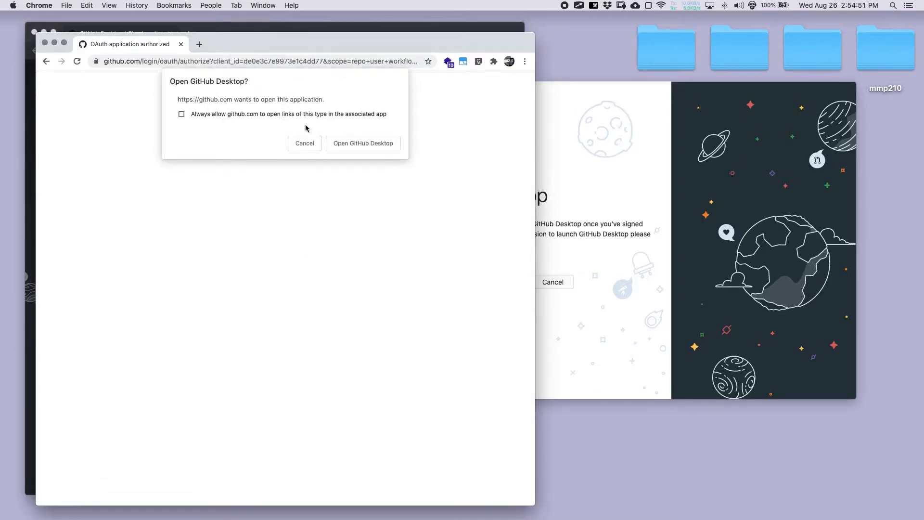
left_click(345, 147)
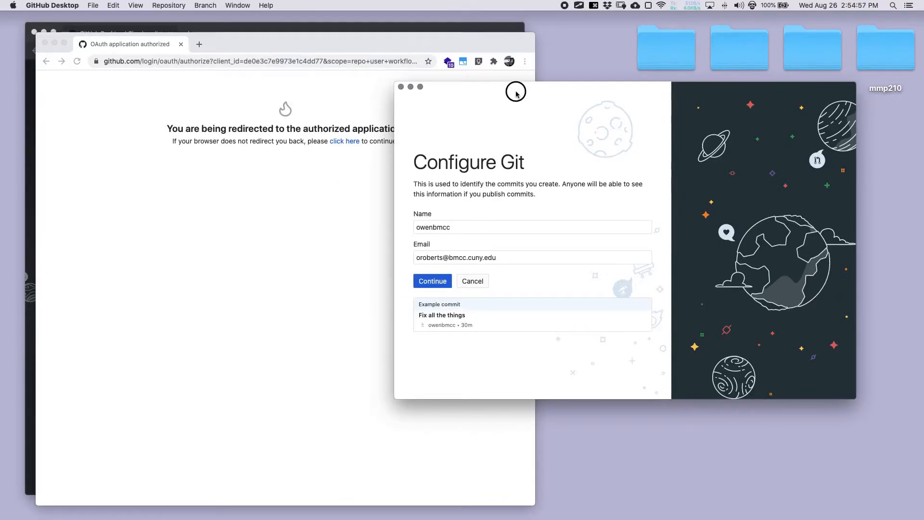
Step: Configure Git with the account's prefilled name and email, and finish the setup with periodic usage stats enabled
left_click_drag(515, 91, 514, 119)
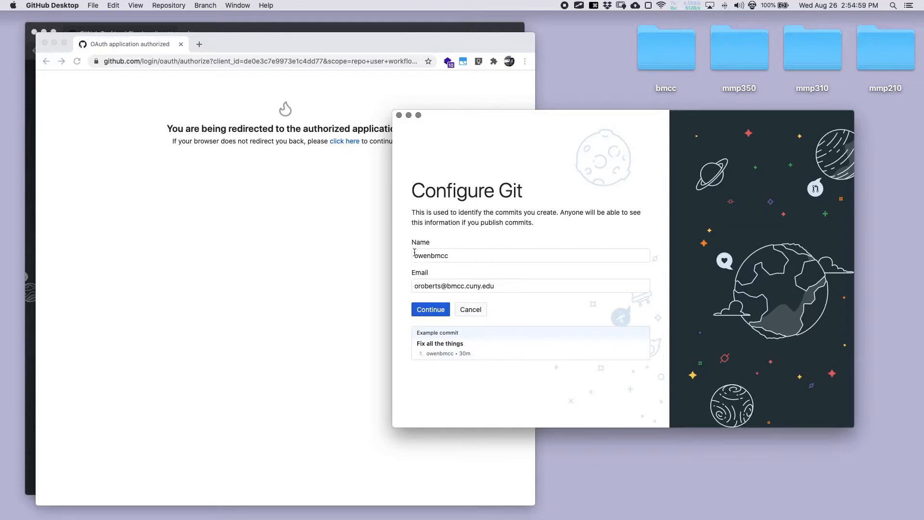
left_click_drag(416, 255, 468, 254)
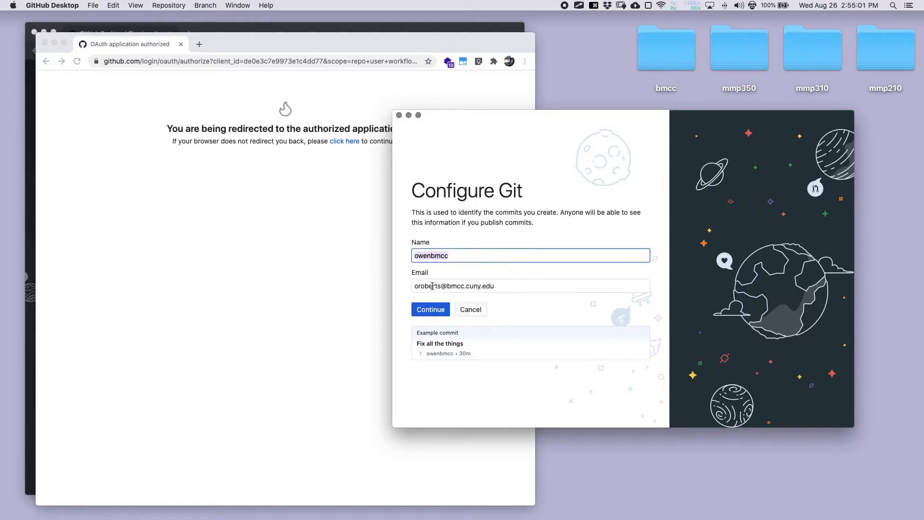
key("Tab")
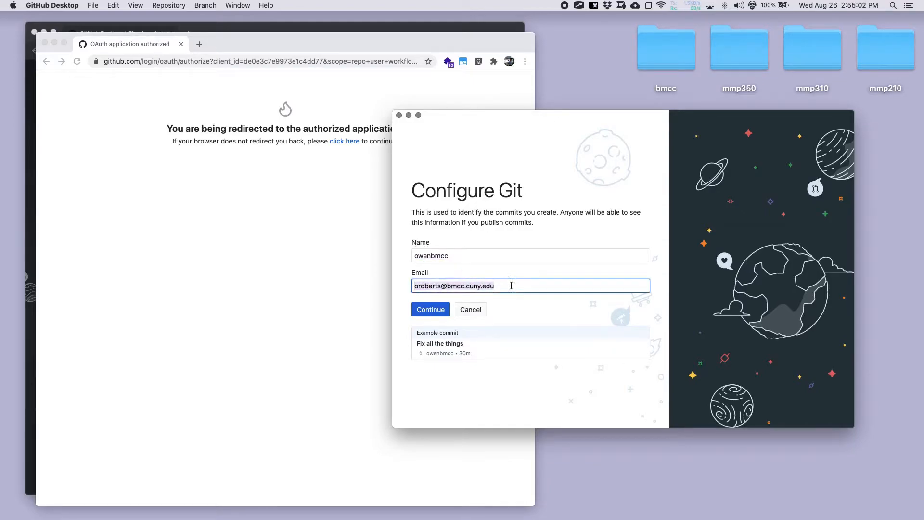
left_click(445, 316)
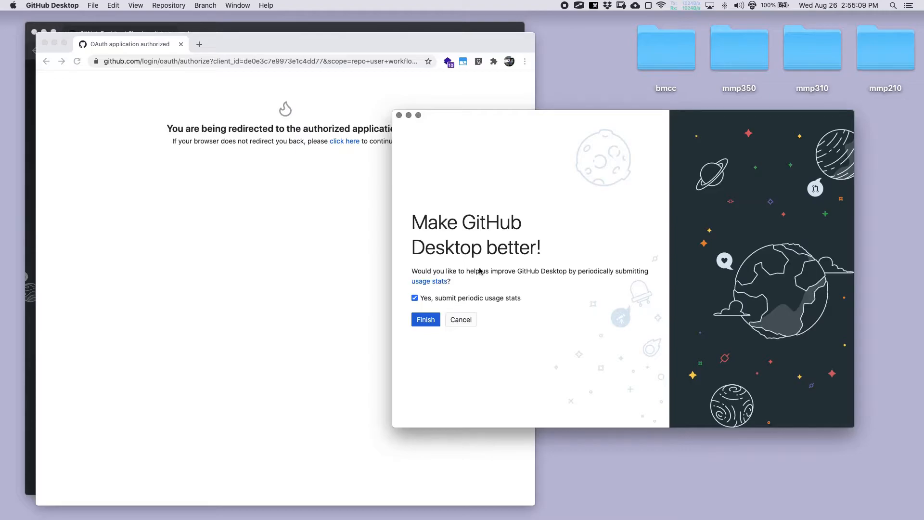
left_click(425, 319)
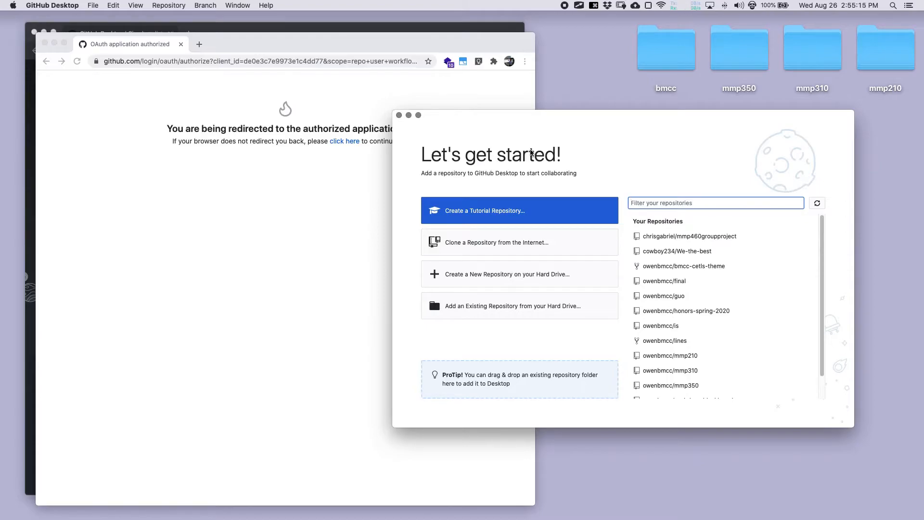
Step: Move the GitHub Desktop window aside and close the OAuth authorization browser window and the Applications Finder window
left_click(442, 137)
left_click_drag(538, 120, 227, 124)
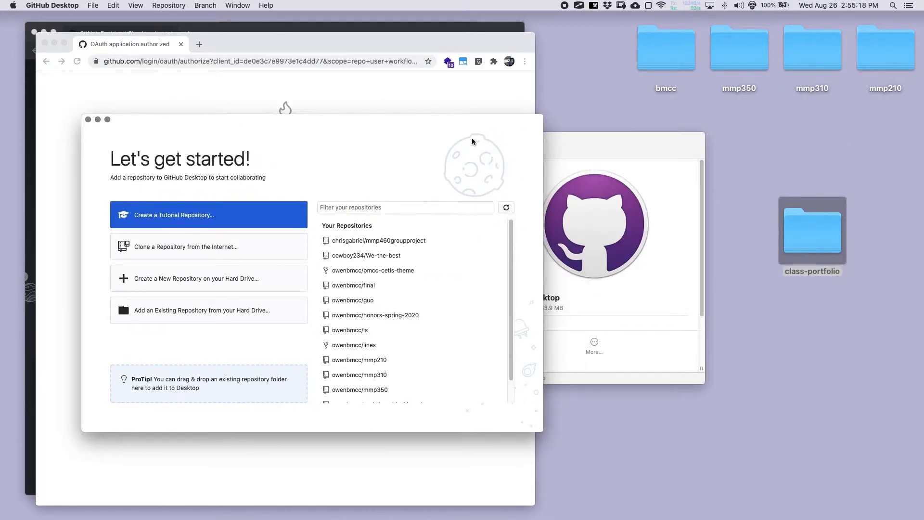
left_click(45, 43)
left_click(600, 150)
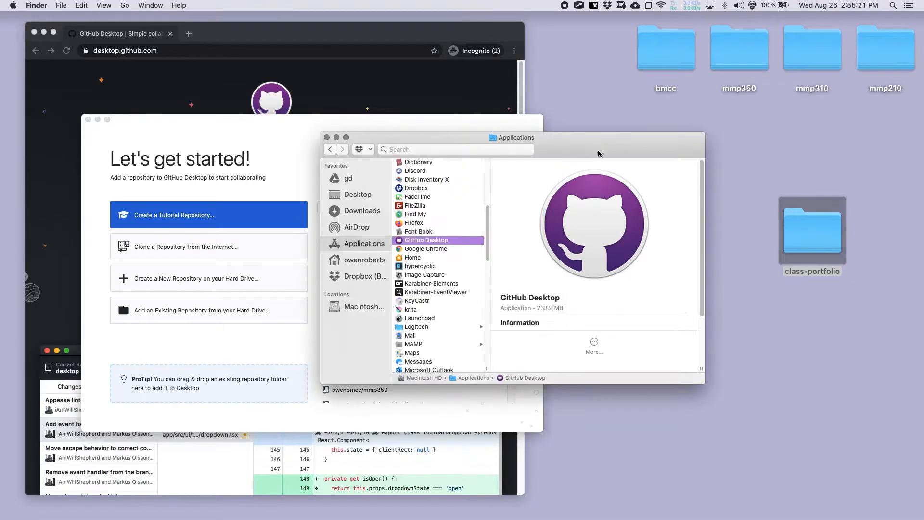
left_click(327, 137)
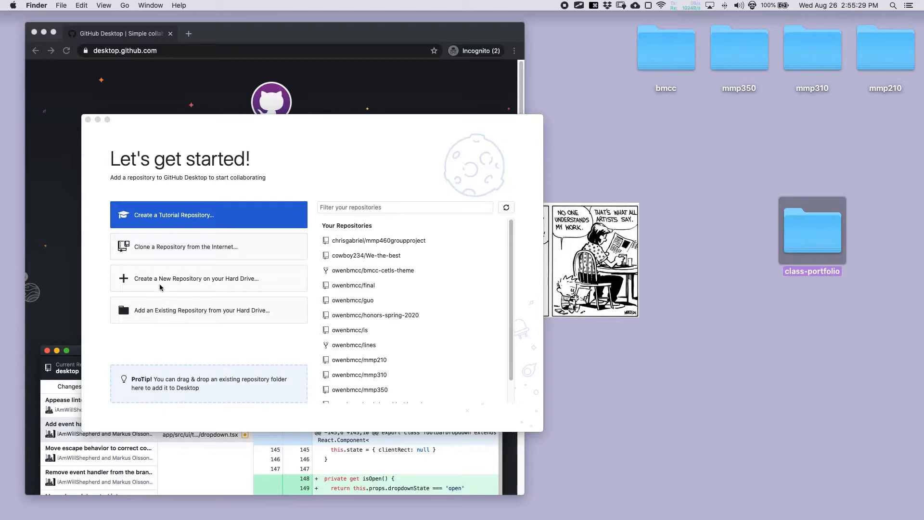
Step: Start a new repository on the hard drive named class-portfolio with the Desktop folder as its local path
left_click(140, 285)
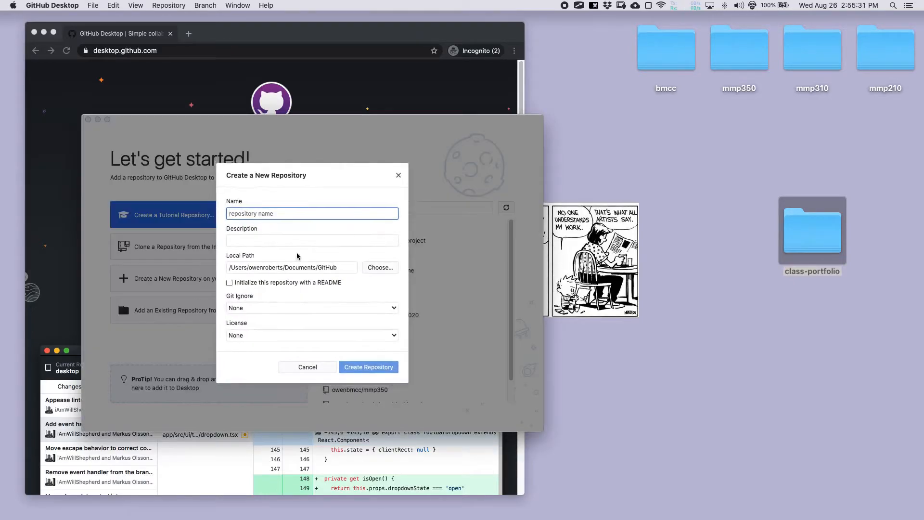
left_click(398, 175)
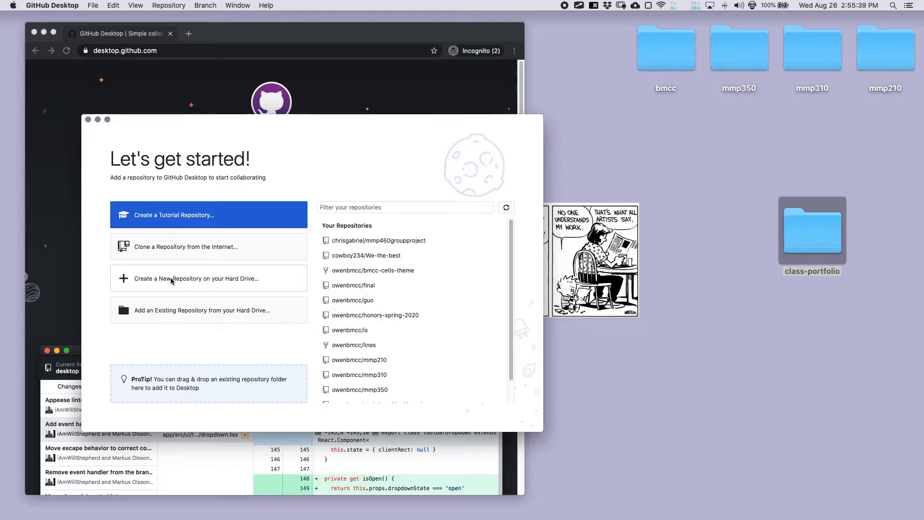
left_click(148, 284)
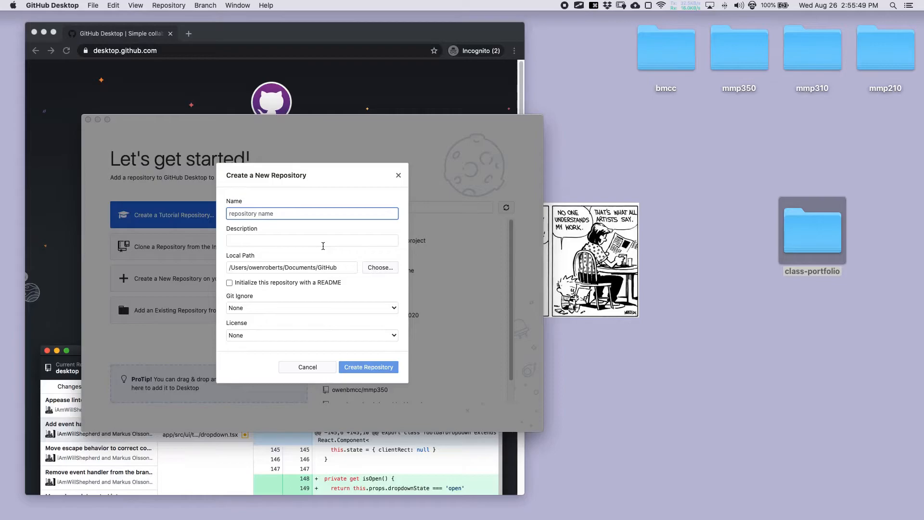
type("class-portfolio")
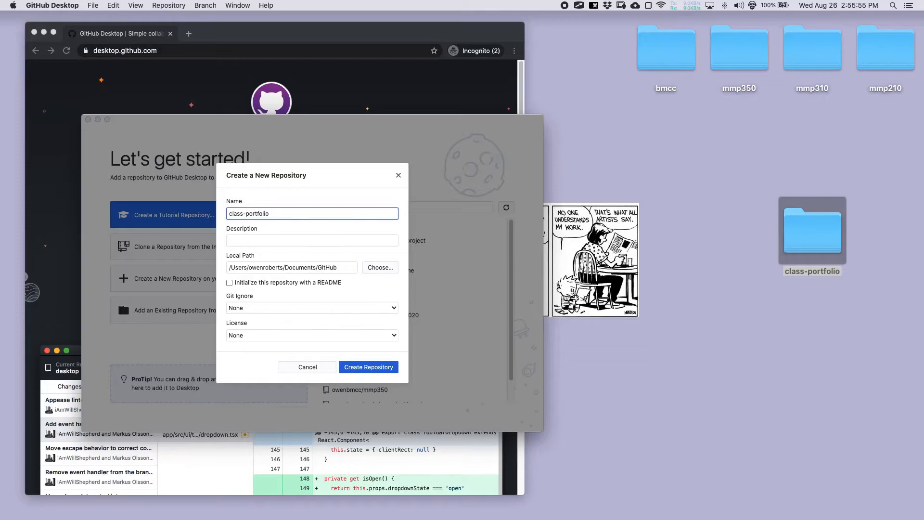
left_click(378, 268)
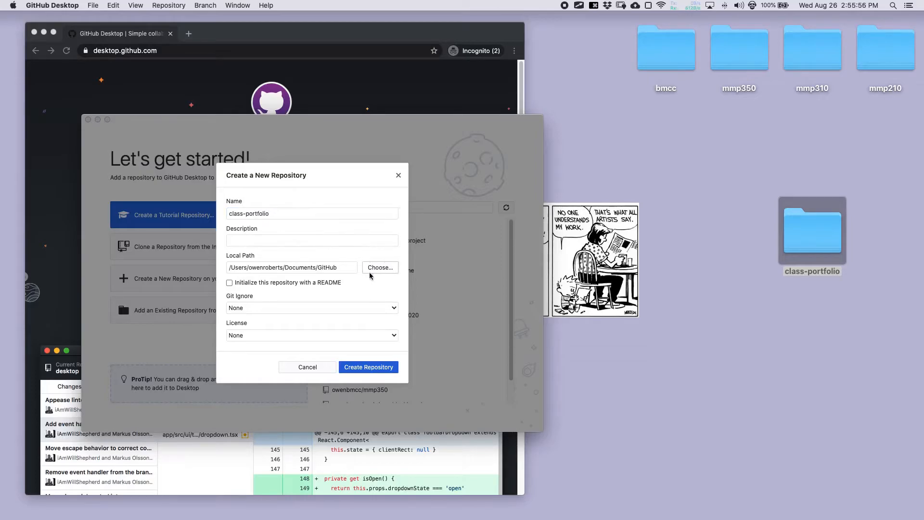
left_click(150, 155)
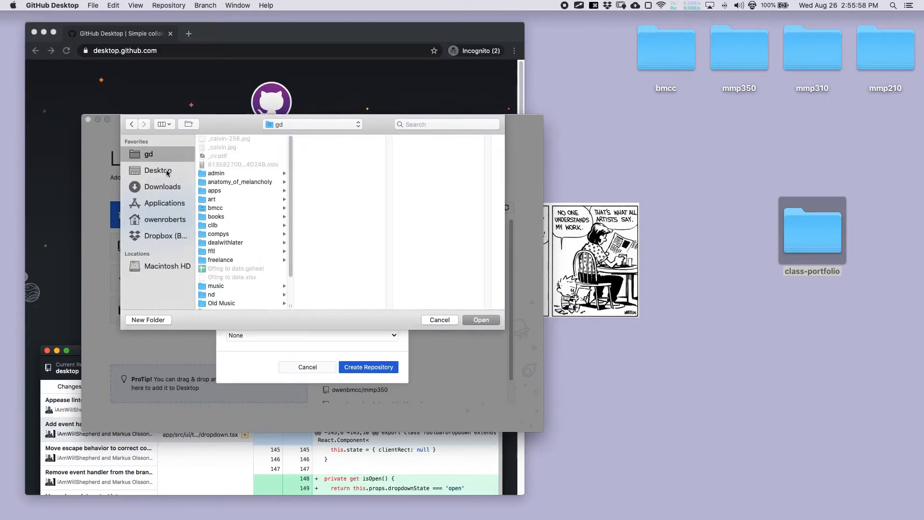
left_click(158, 170)
left_click(477, 320)
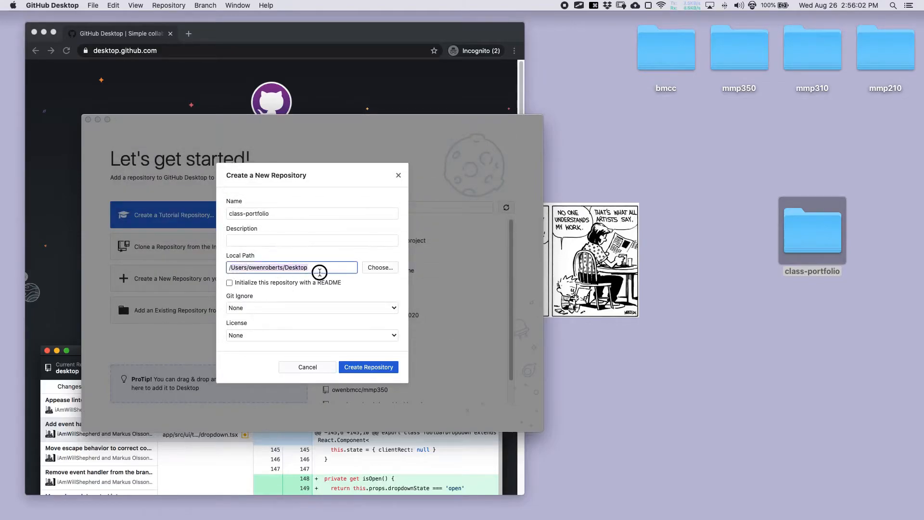
Step: Check the local path and name, and create the class-portfolio repository with Git Ignore set to None
left_click(320, 268)
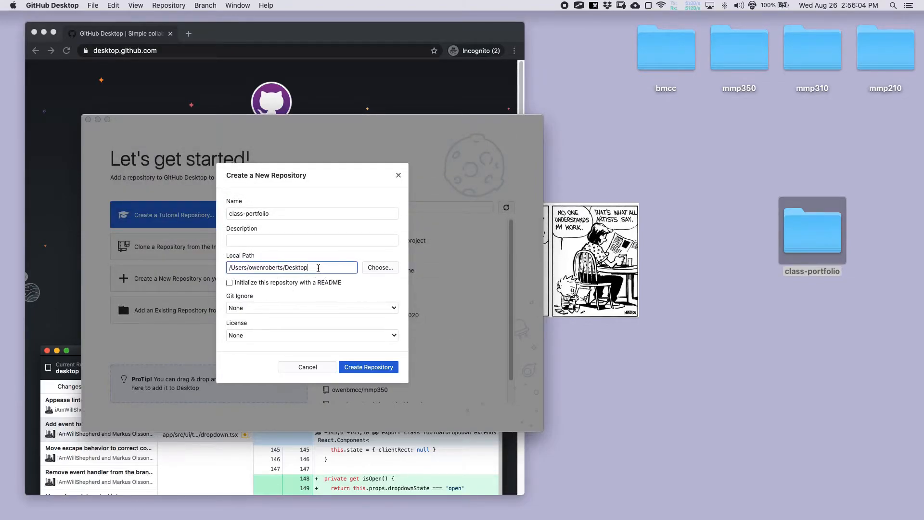
left_click(287, 215)
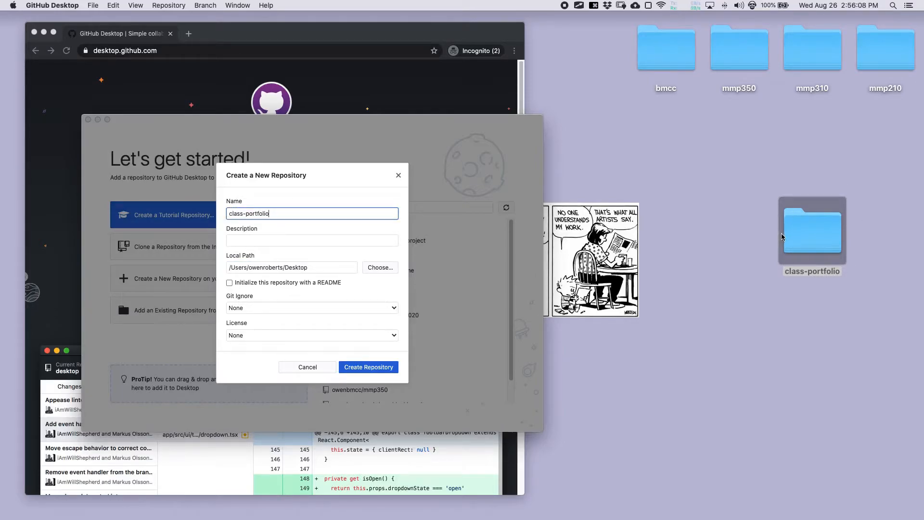
left_click(308, 308)
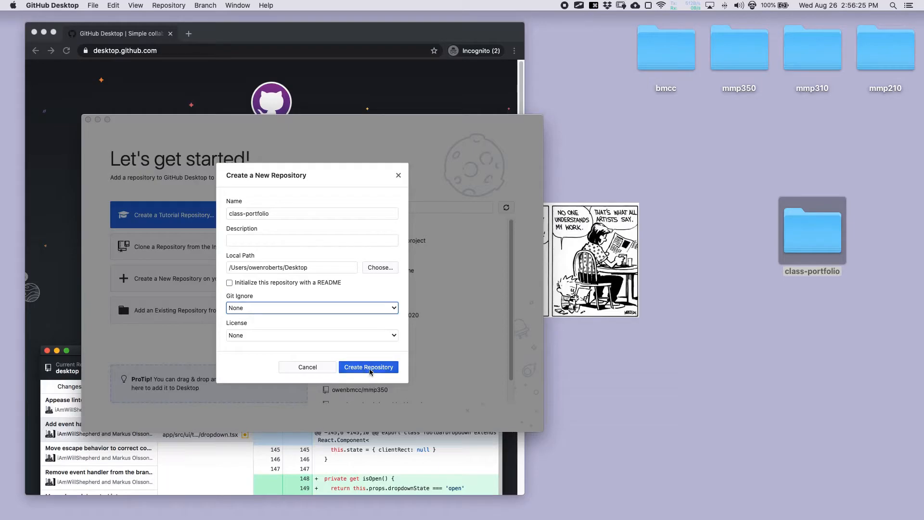
left_click(369, 367)
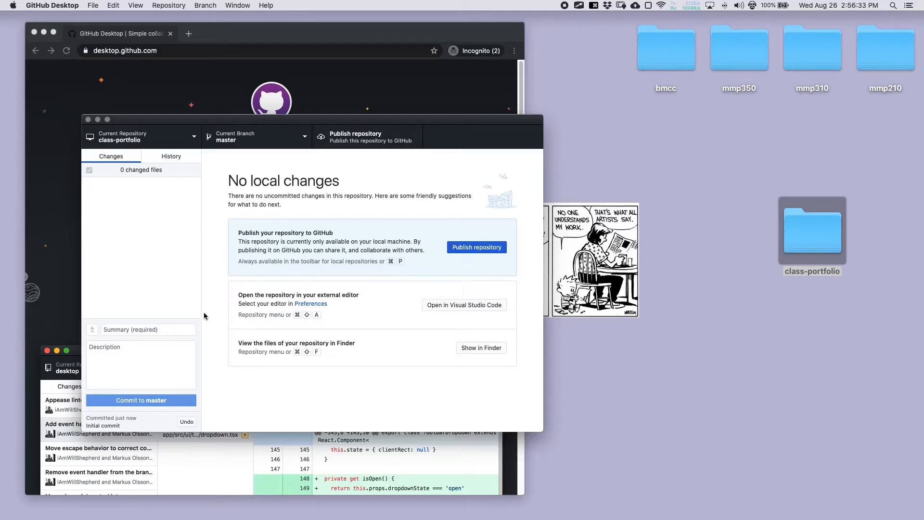
Step: Examine the initial commit's about.html and index.html in the history, with the class-portfolio folder open in Finder for comparison
left_click(172, 157)
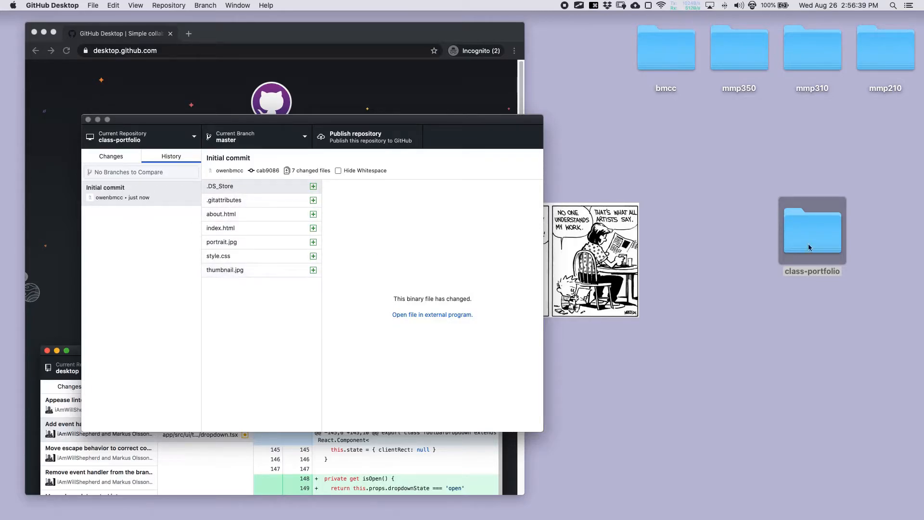
double_click(823, 249)
left_click_drag(504, 115, 778, 137)
left_click(219, 213)
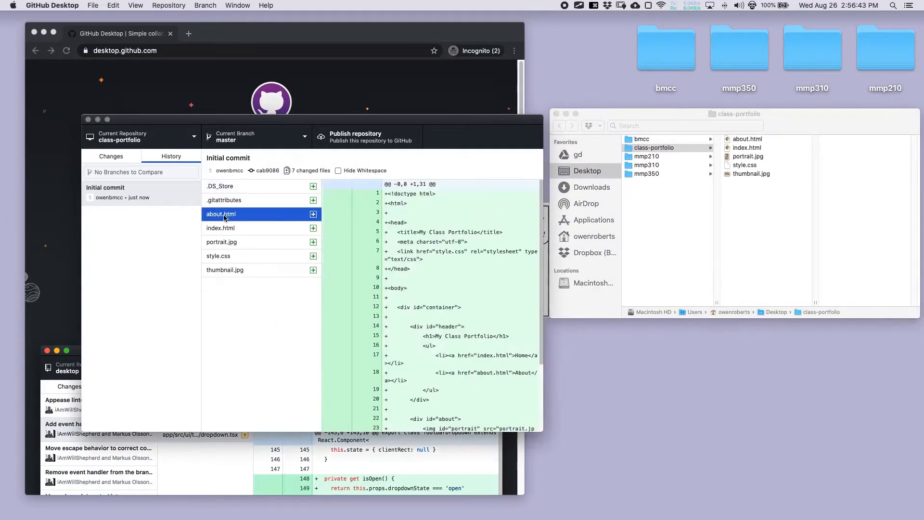
left_click(228, 229)
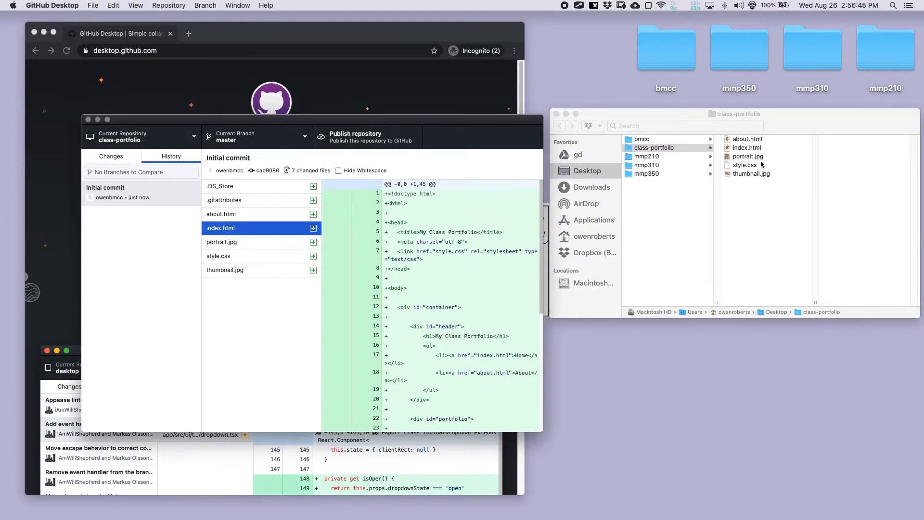
Step: Return to the repository's uncommitted changes and undo the initial commit
left_click(124, 159)
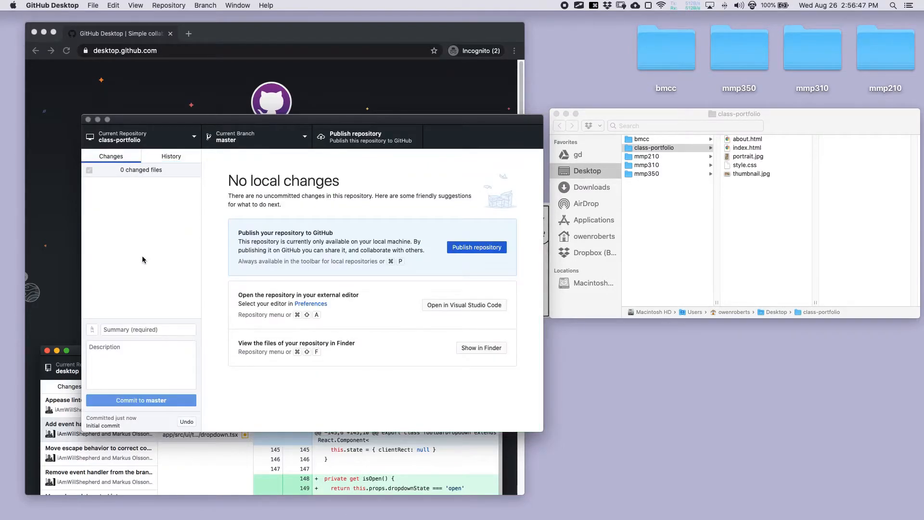
left_click(187, 422)
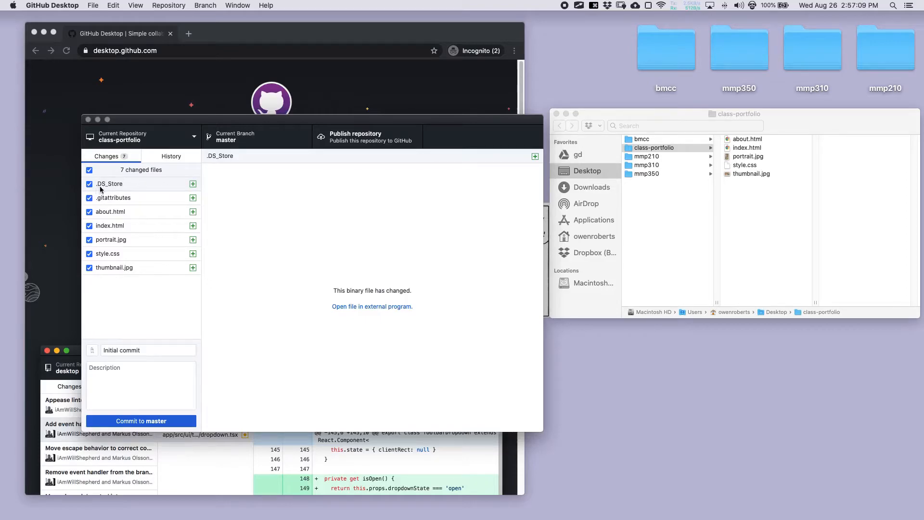
Step: Review the contents of the changed files one by one, from .gitattributes through thumbnail.jpg, and finally .DS_Store
left_click(118, 203)
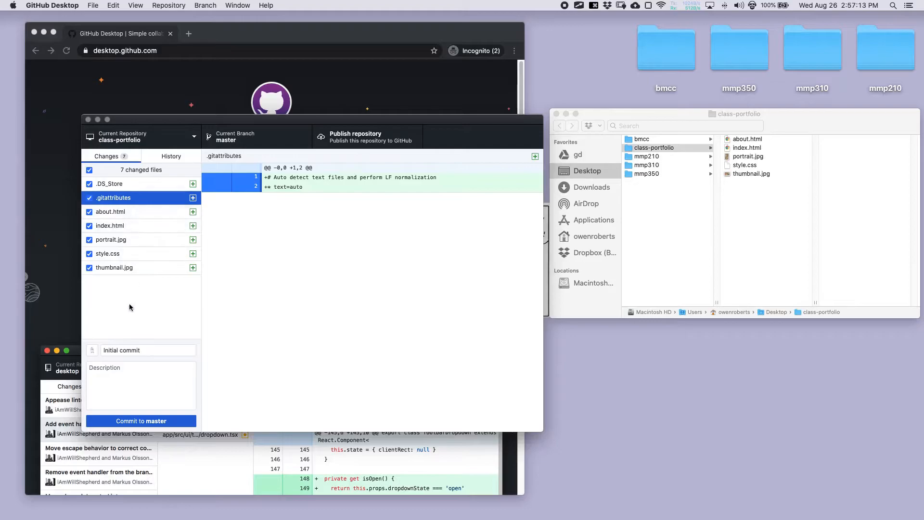
left_click(143, 214)
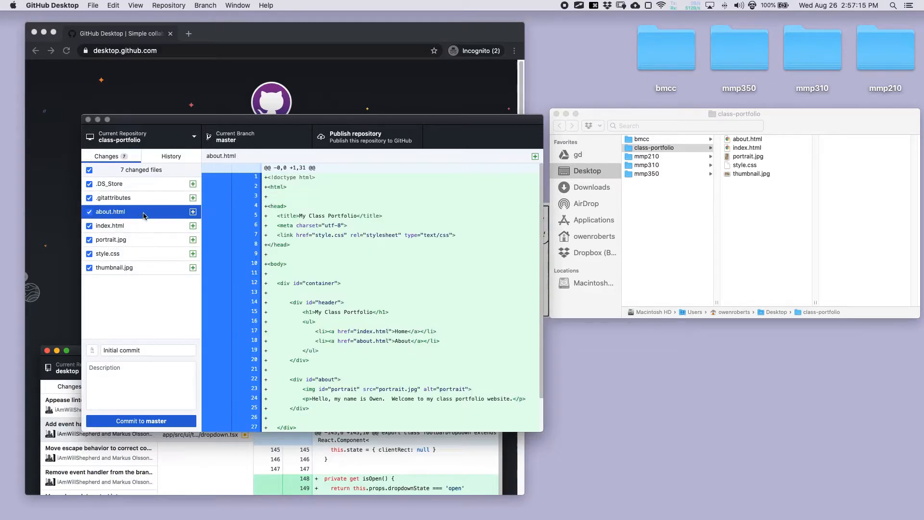
scroll(353, 267, "down", 3)
scroll(353, 267, "up", 3)
left_click(158, 231)
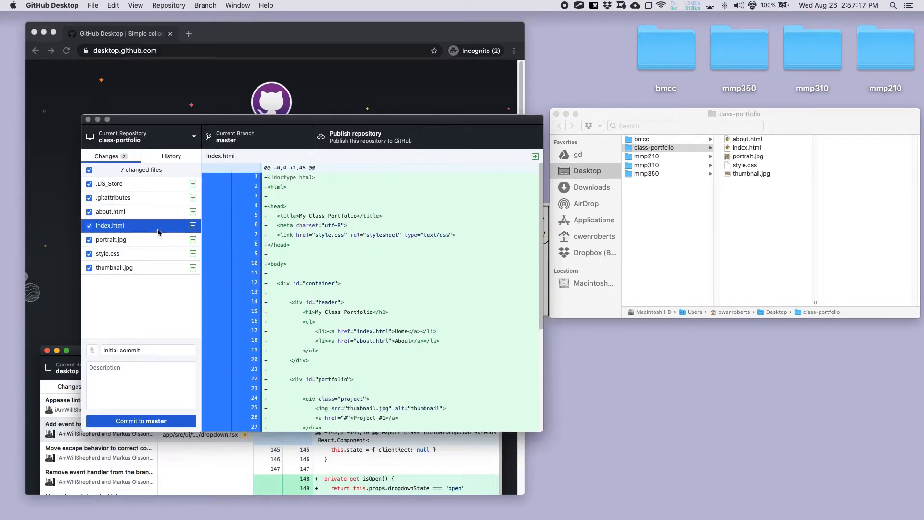
left_click(160, 242)
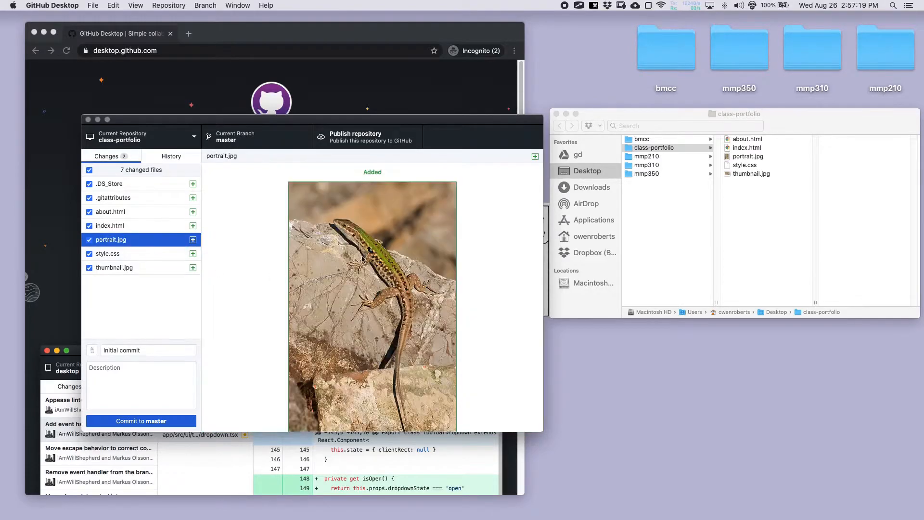
left_click(175, 254)
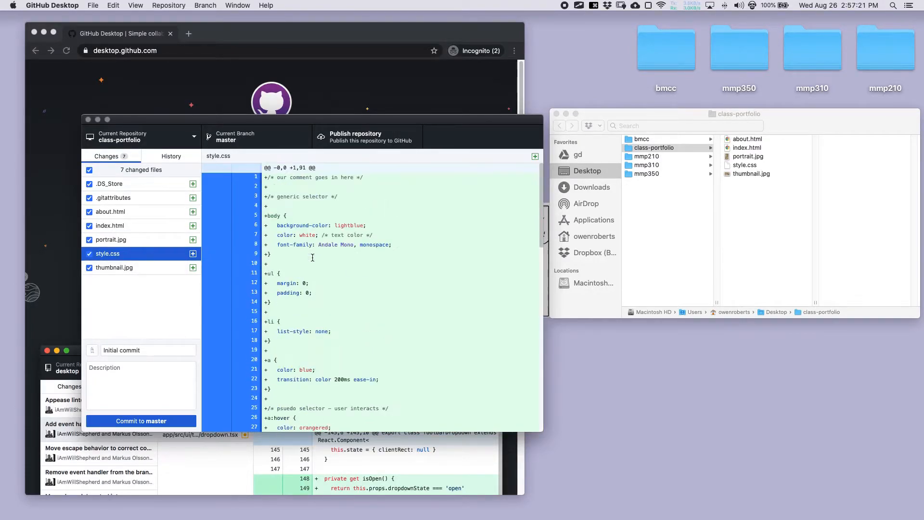
left_click(174, 267)
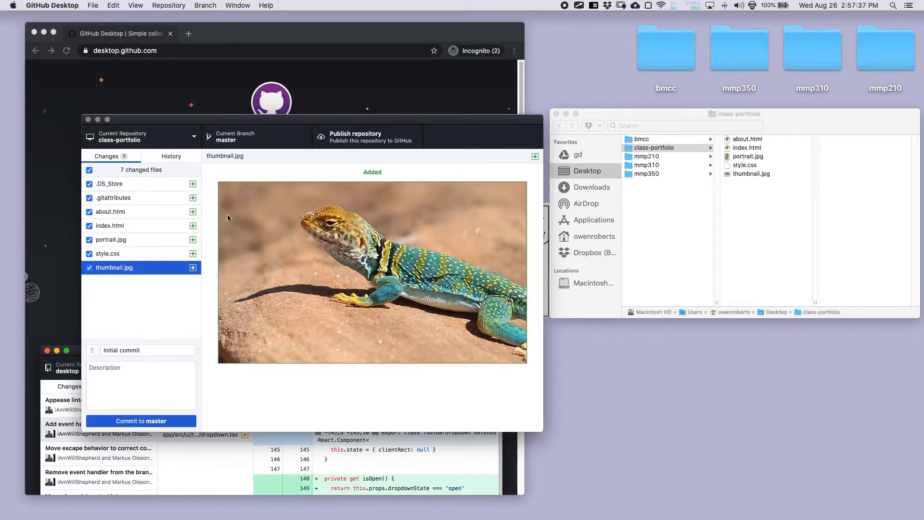
left_click(122, 184)
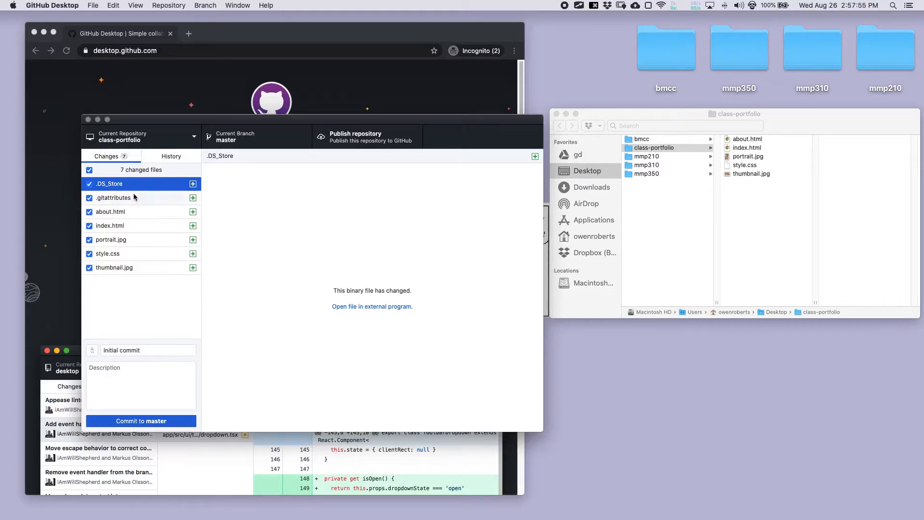
Step: Close the leftover GitHub Desktop website window and move the repository window into the cleared space
left_click_drag(193, 119, 183, 99)
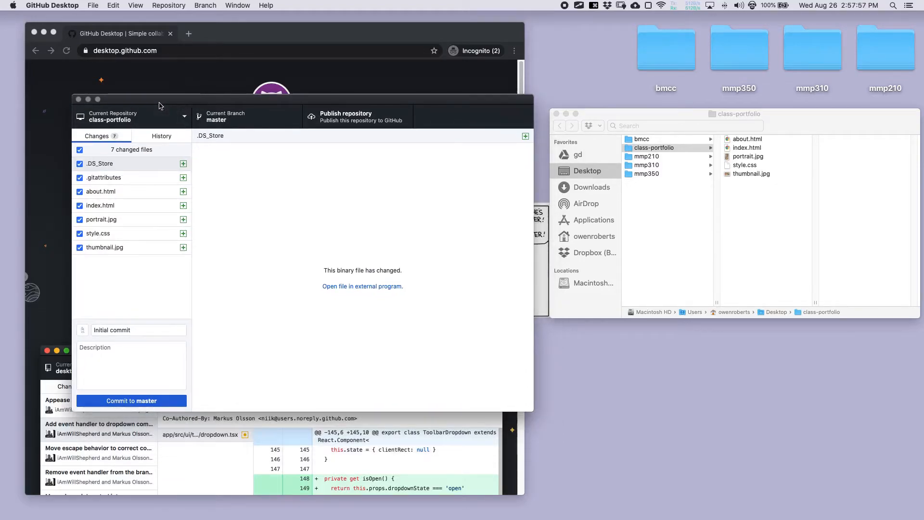
left_click(43, 32)
left_click_drag(208, 100, 187, 81)
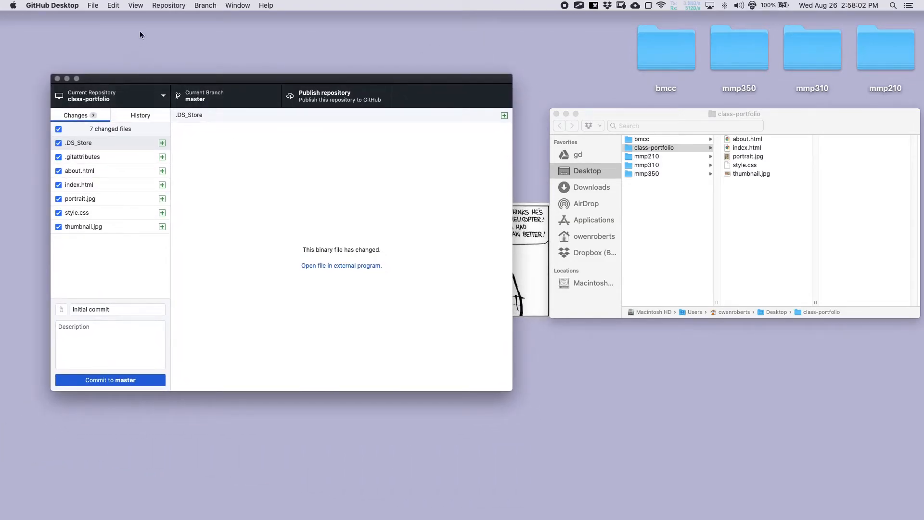
Step: Add .DS_Store to the repository's ignored files in the repository settings and save the change
left_click(169, 5)
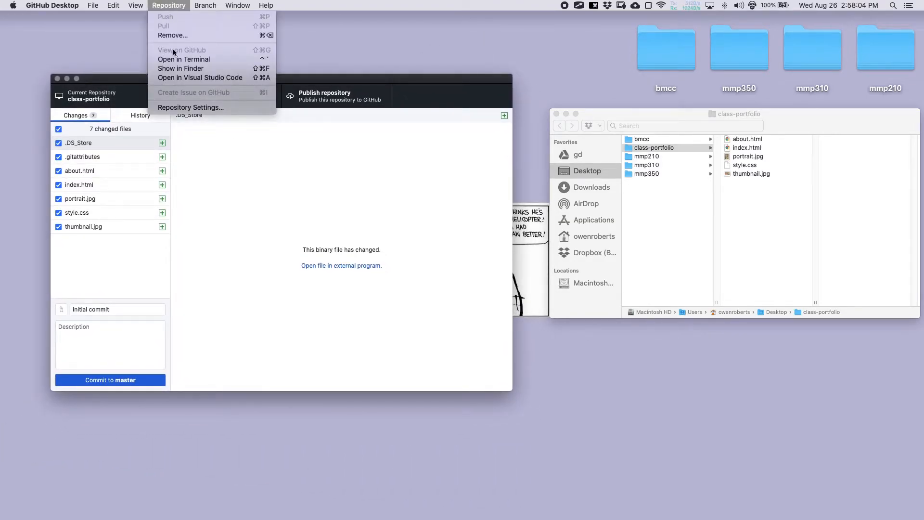
left_click(176, 108)
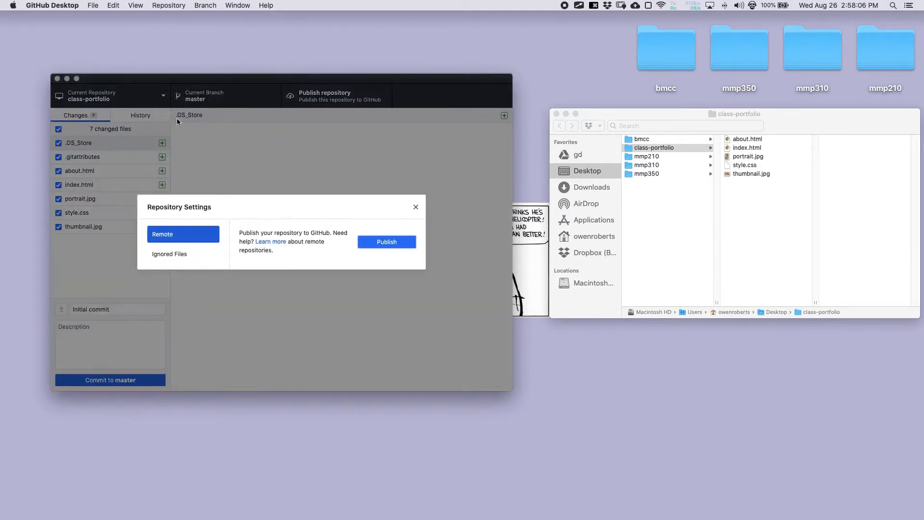
left_click(163, 255)
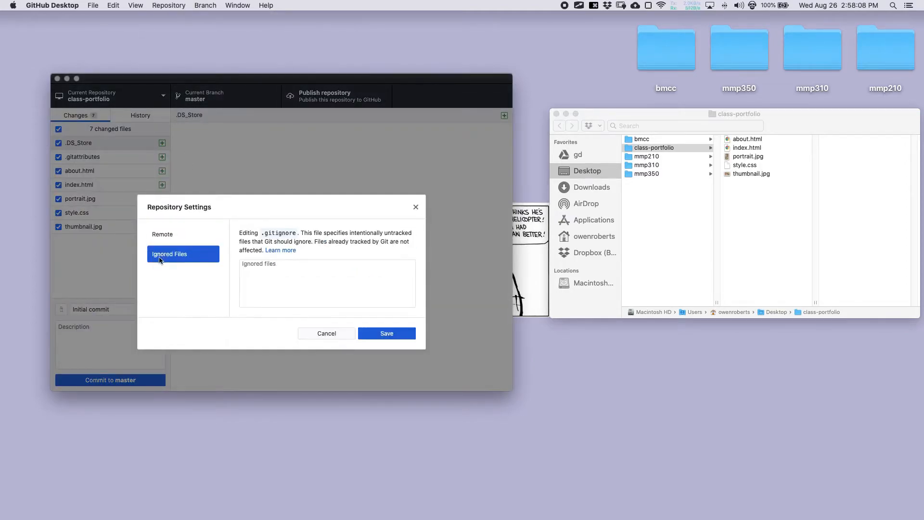
left_click(317, 288)
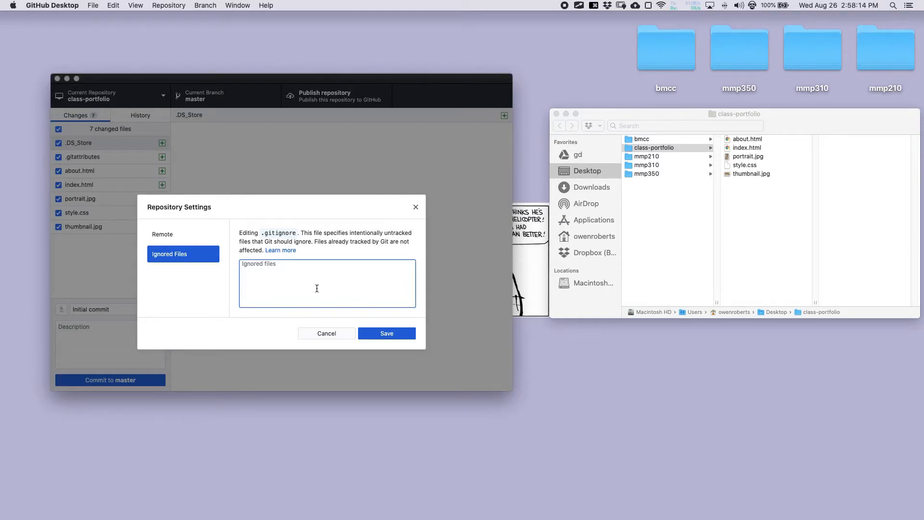
type(".DS_Store")
left_click(386, 333)
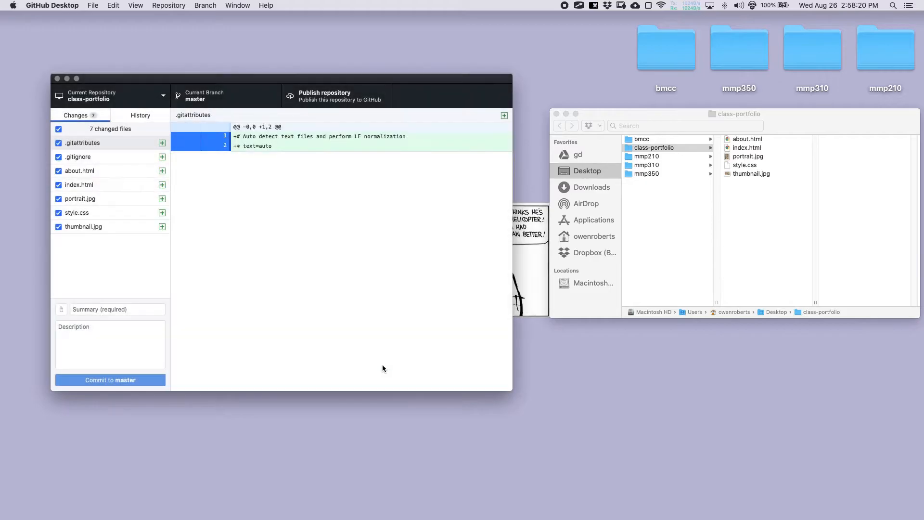
Step: Review the changed files, including .gitignore, .gitattributes, index.html and style.css, before committing
left_click(92, 159)
left_click(102, 144)
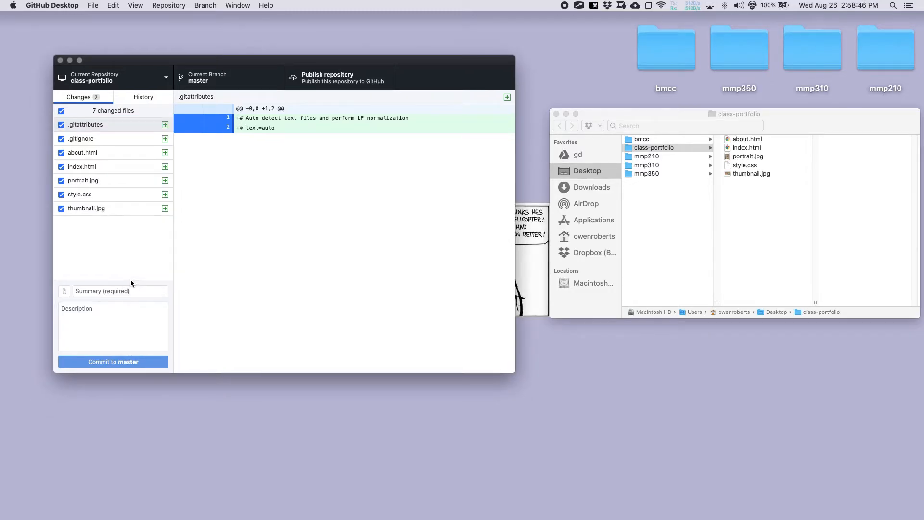
left_click(107, 149)
left_click(99, 168)
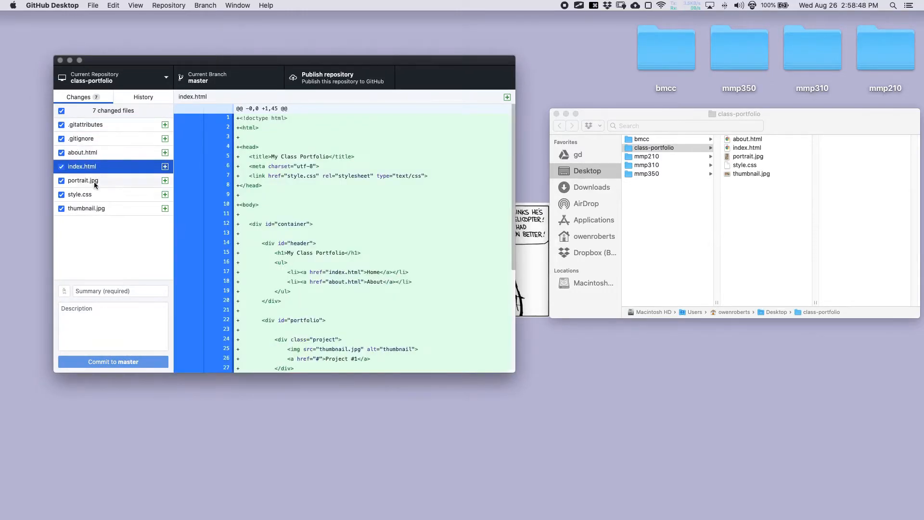
left_click(96, 191)
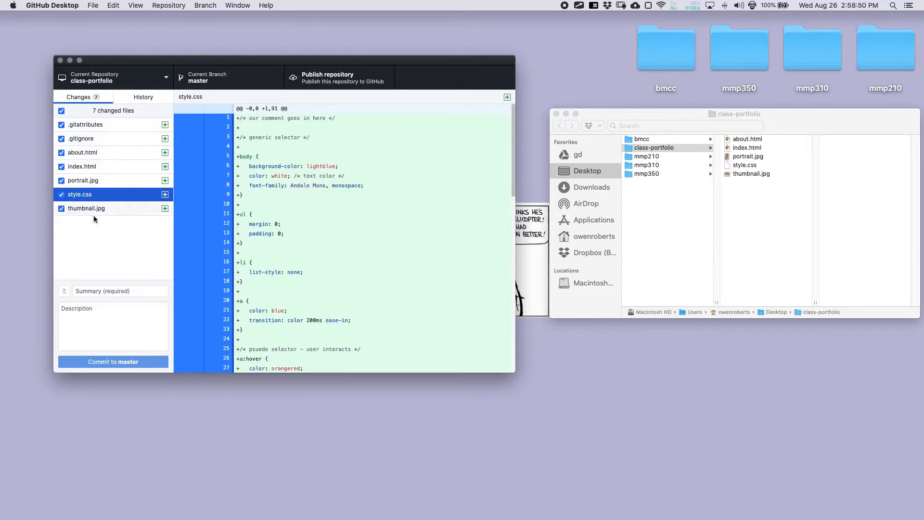
Step: Commit all changed files to master with the summary "initial commit", leaving the description empty
left_click(96, 291)
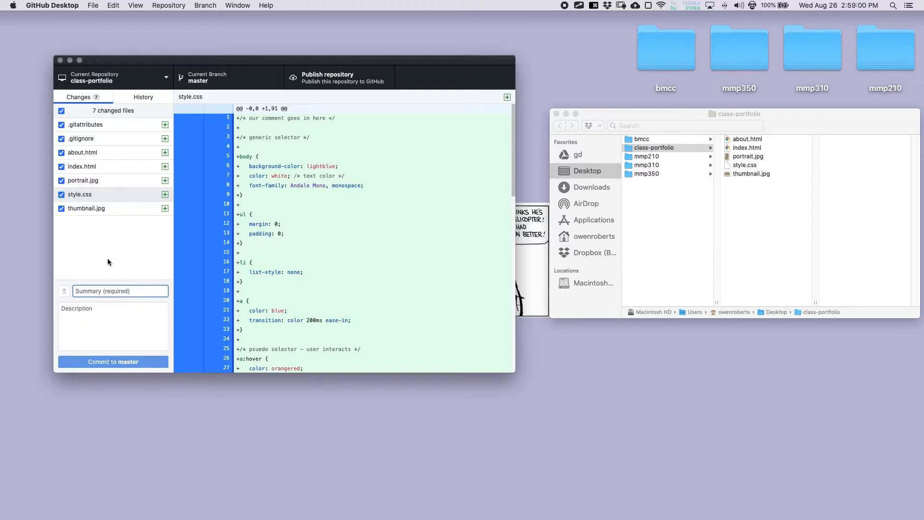
type("initia")
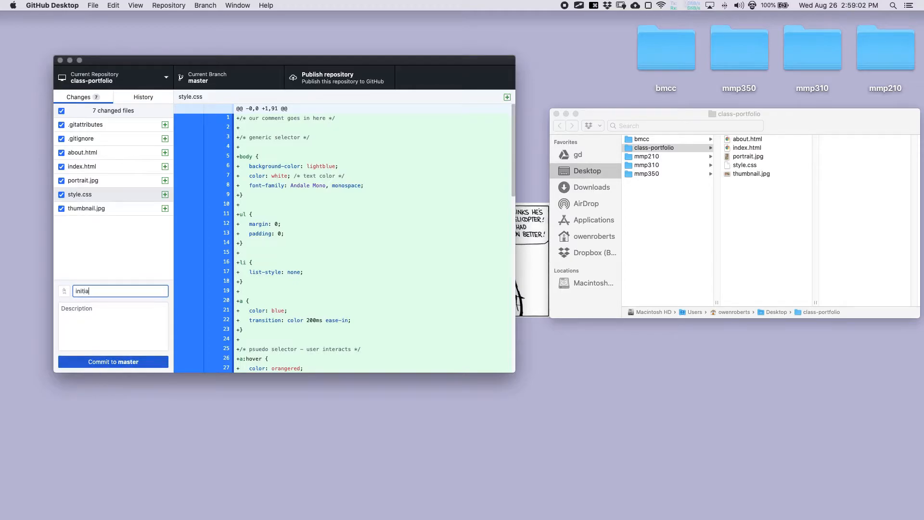
type("l commit")
left_click(109, 330)
left_click(132, 290)
left_click_drag(77, 291, 132, 292)
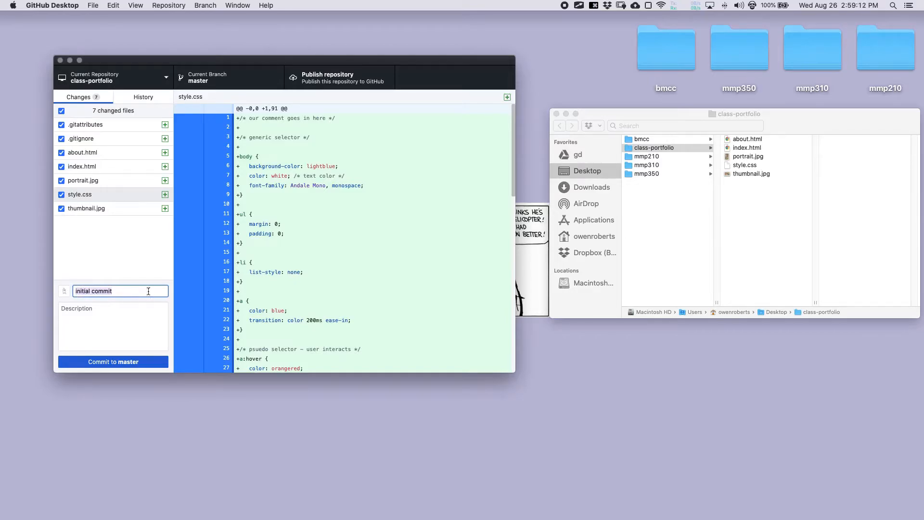
left_click(109, 363)
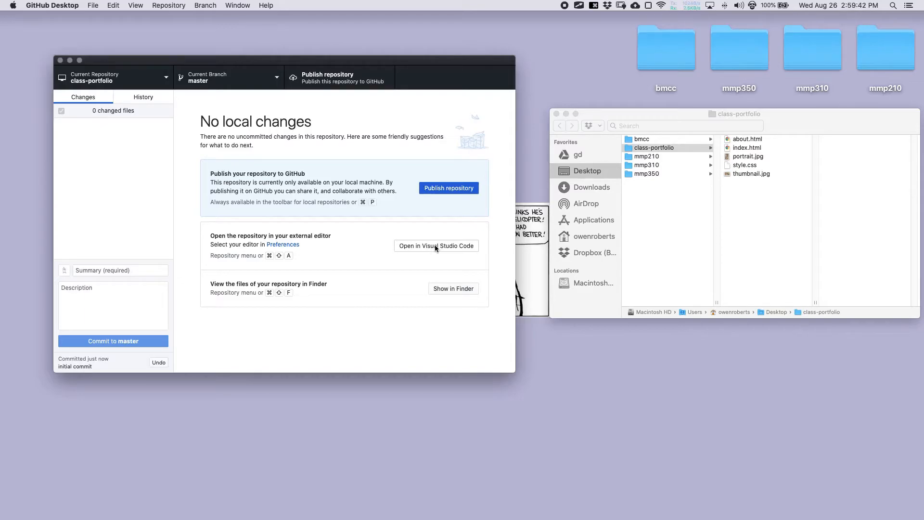
Step: Set Sublime Text as the external editor in the preferences and save
left_click(288, 245)
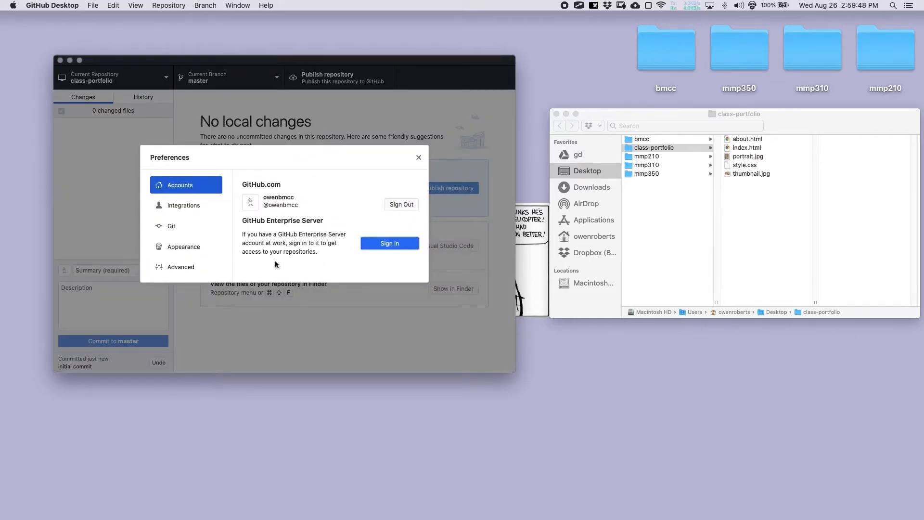
left_click(181, 211)
left_click(265, 211)
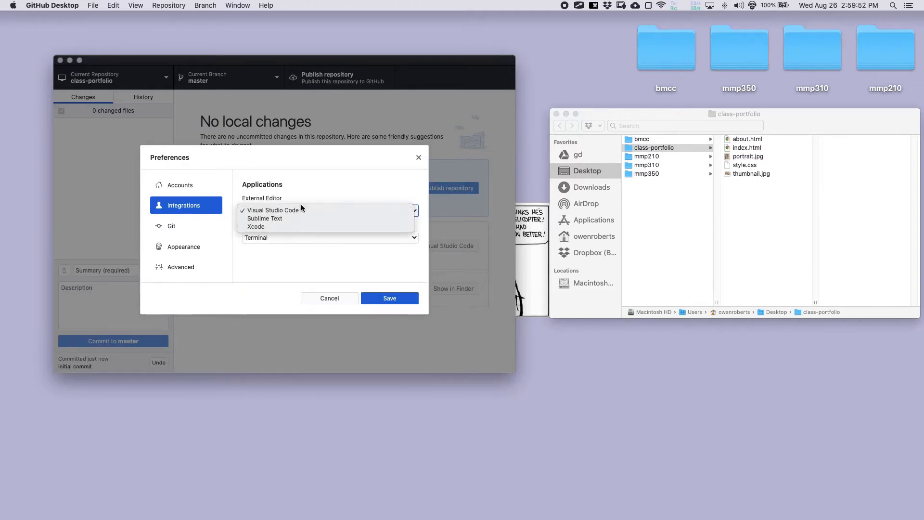
left_click(298, 218)
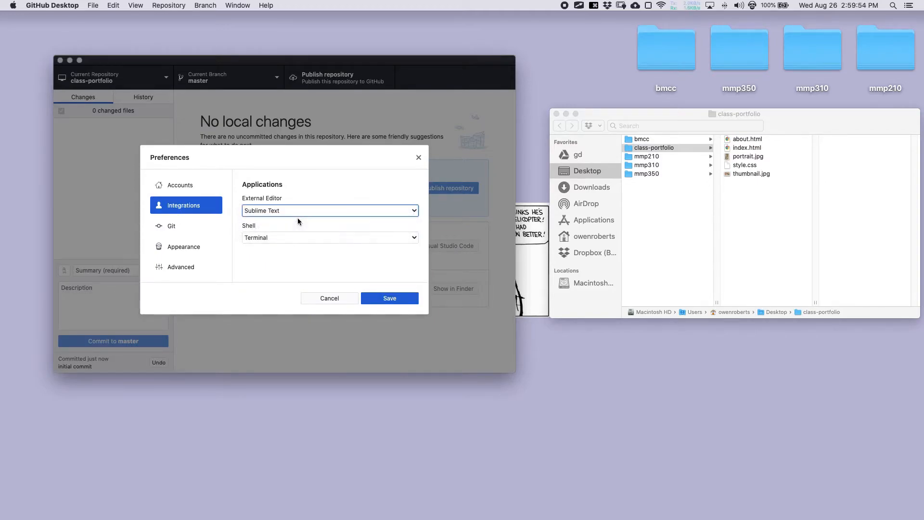
left_click(390, 298)
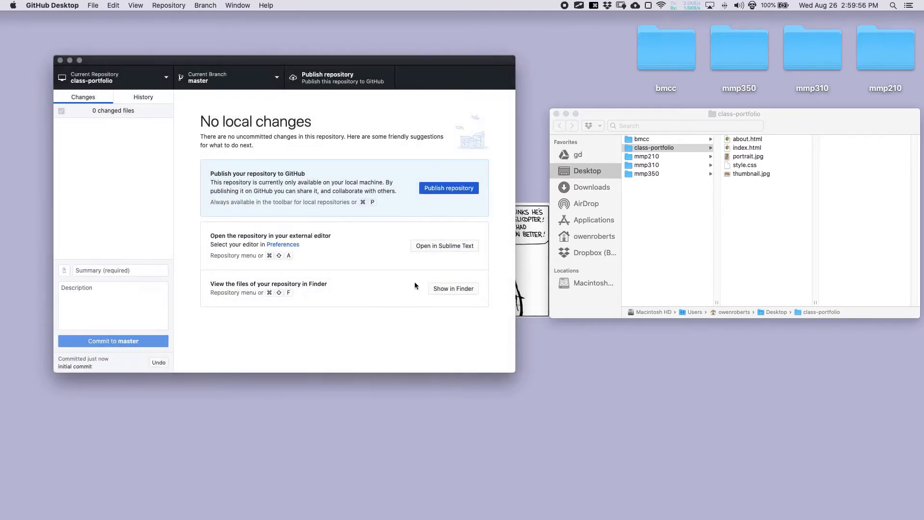
Step: View the repository's files in Sublime Text and in Finder, leaving only the Finder window open beside the repository window
key("super+shift+a")
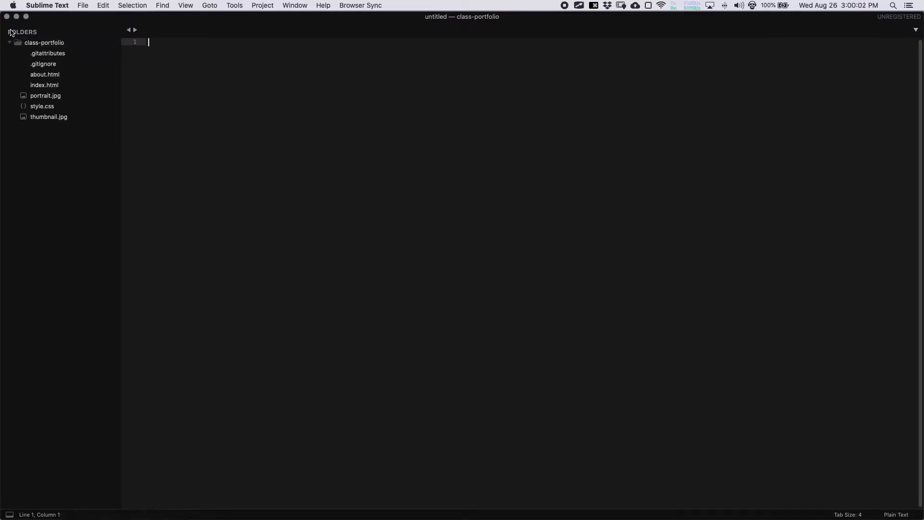
left_click(7, 16)
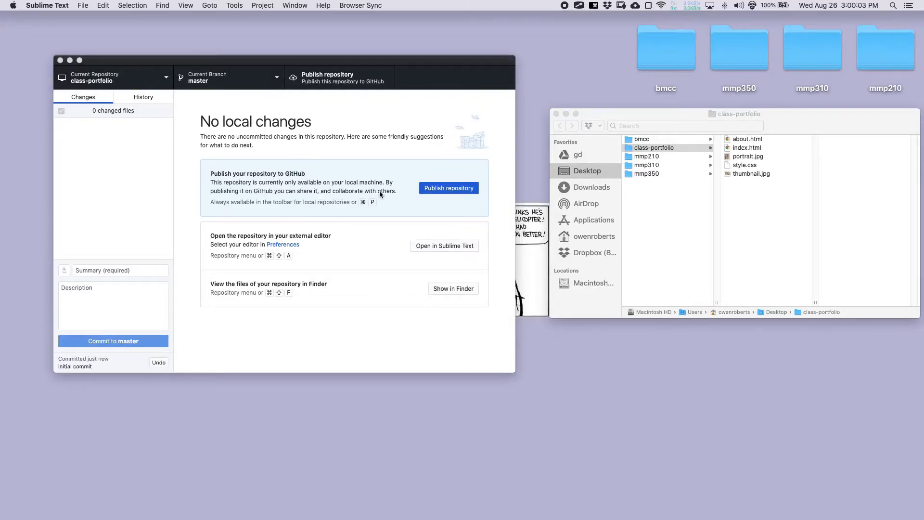
left_click(450, 288)
mouse_move(803, 126)
left_mouse_down()
mouse_move(769, 130)
mouse_move(789, 125)
left_mouse_up()
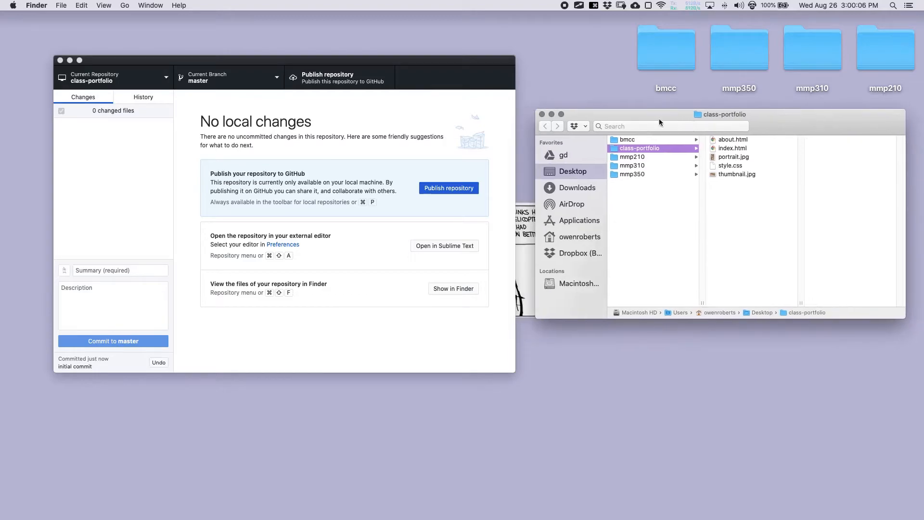
left_click(543, 114)
left_click(378, 289)
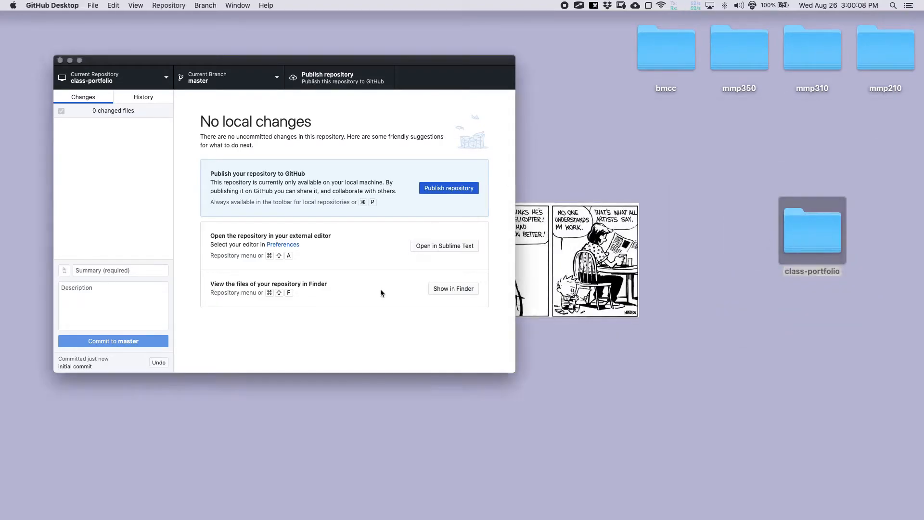
left_click(439, 288)
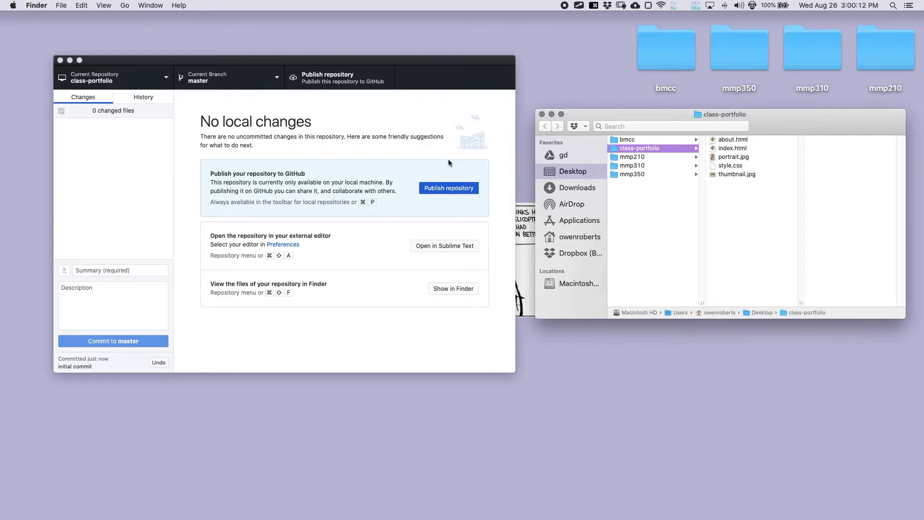
Step: Publish class-portfolio to GitHub.com as a public repository with the description "This is an example portfolio site."
left_click_drag(409, 77, 395, 61)
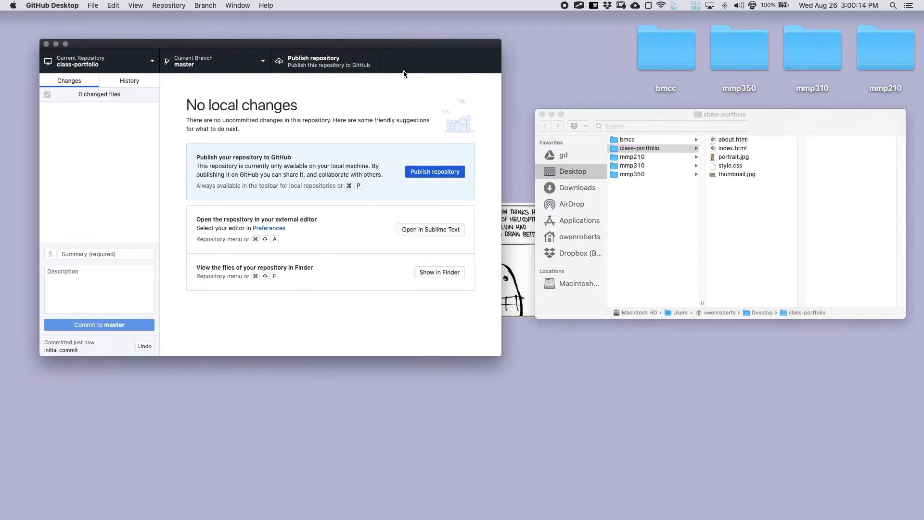
left_click(435, 172)
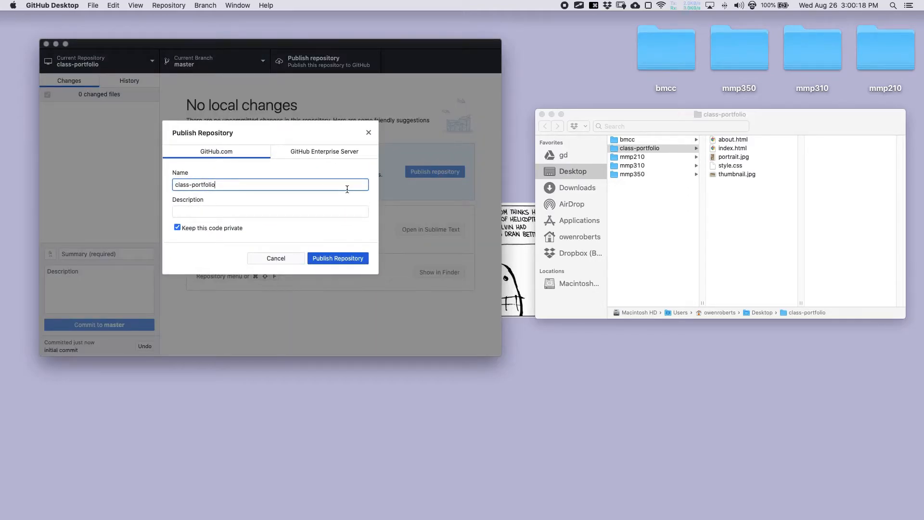
left_click(178, 228)
left_click(196, 212)
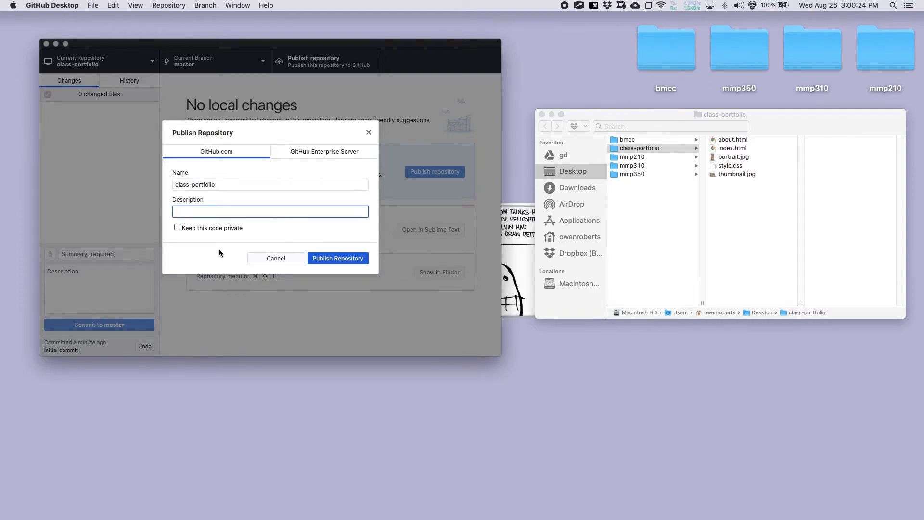
type("This is an example potffolio site.")
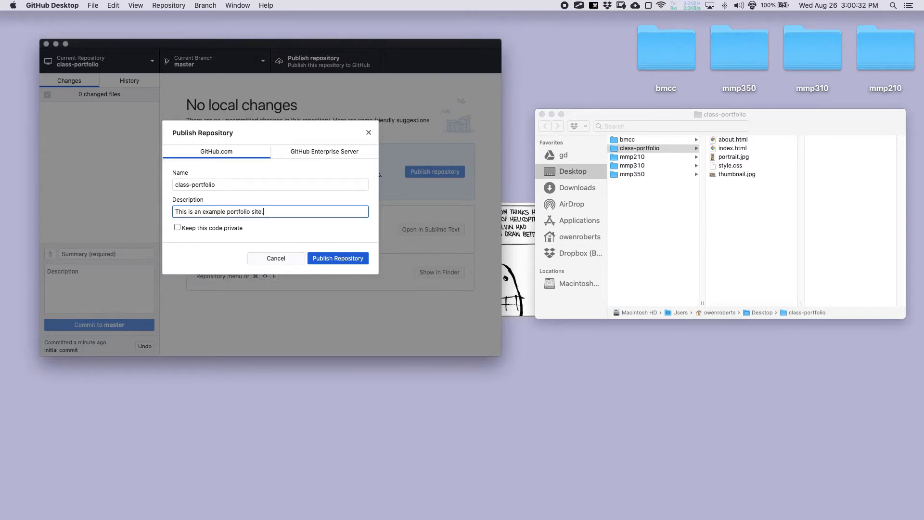
left_click(344, 258)
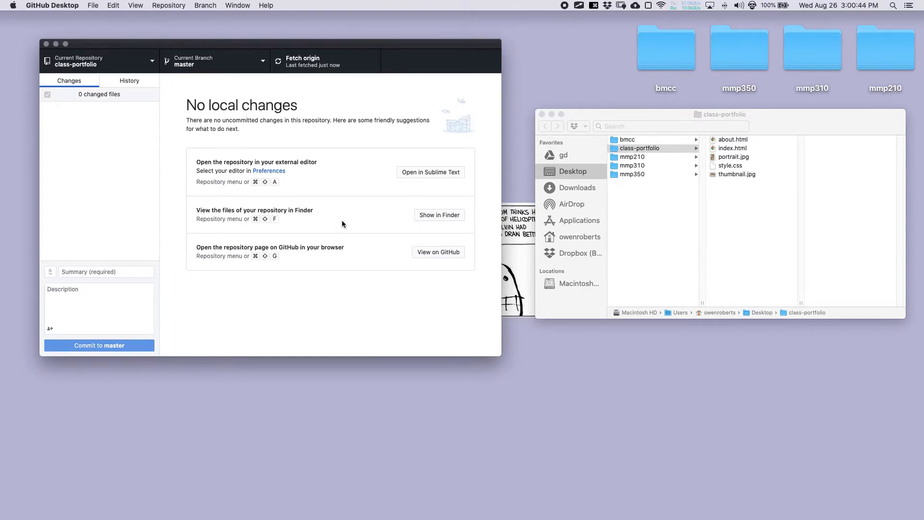
Step: Open the published repository's GitHub page in Chrome, close the leftover OAuth tab, and widen and reposition the browser window
left_click(432, 253)
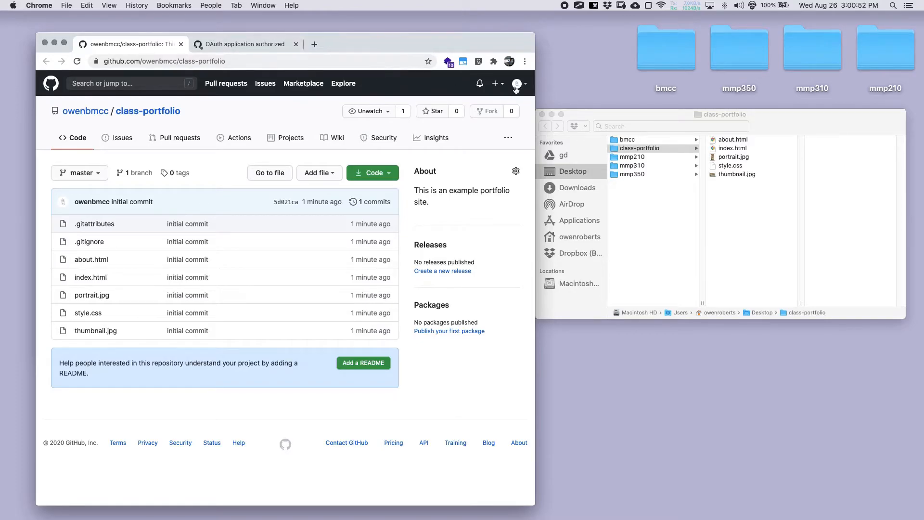
left_click(296, 44)
left_click_drag(328, 48, 339, 29)
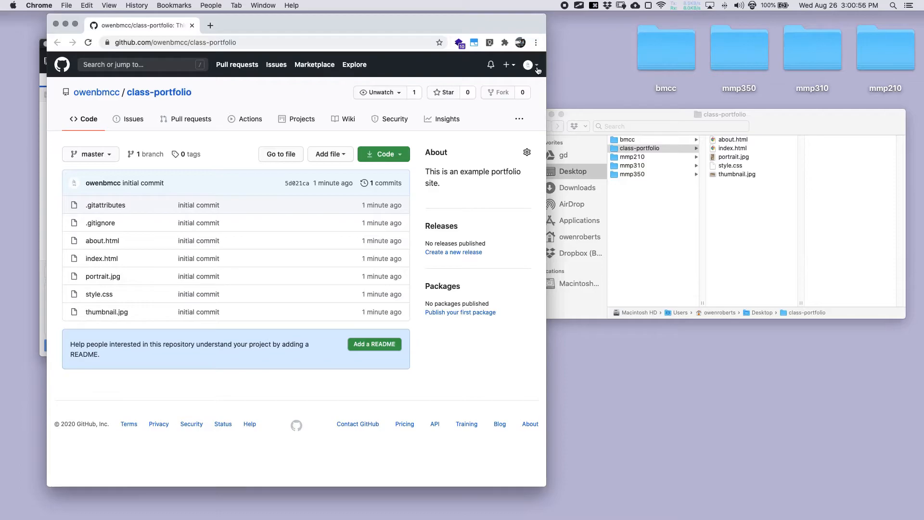
left_click_drag(547, 37, 620, 36)
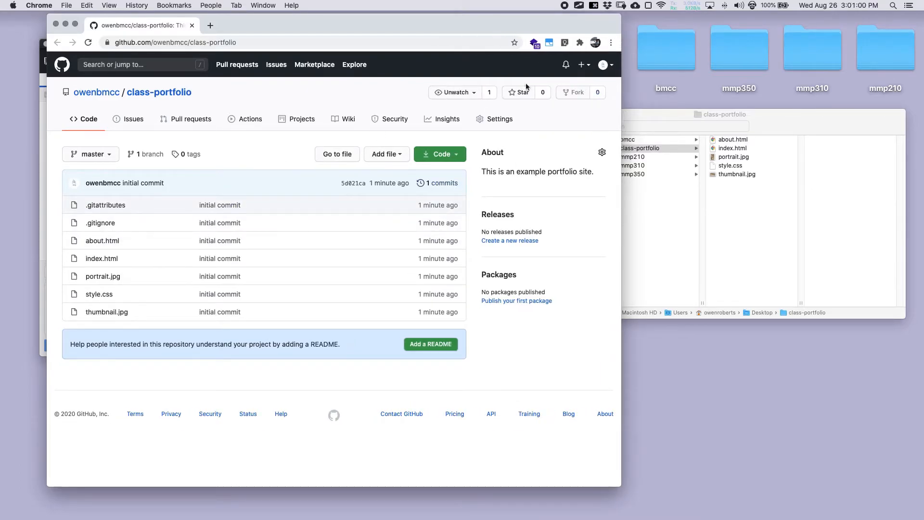
left_click_drag(362, 29, 359, 44)
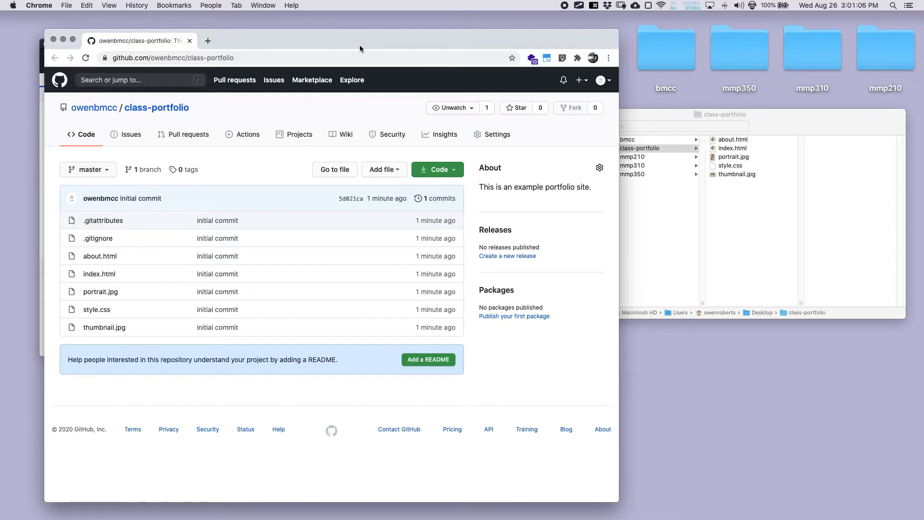
Step: Examine the code of index.html on GitHub and return to the repository's file list
left_click(99, 273)
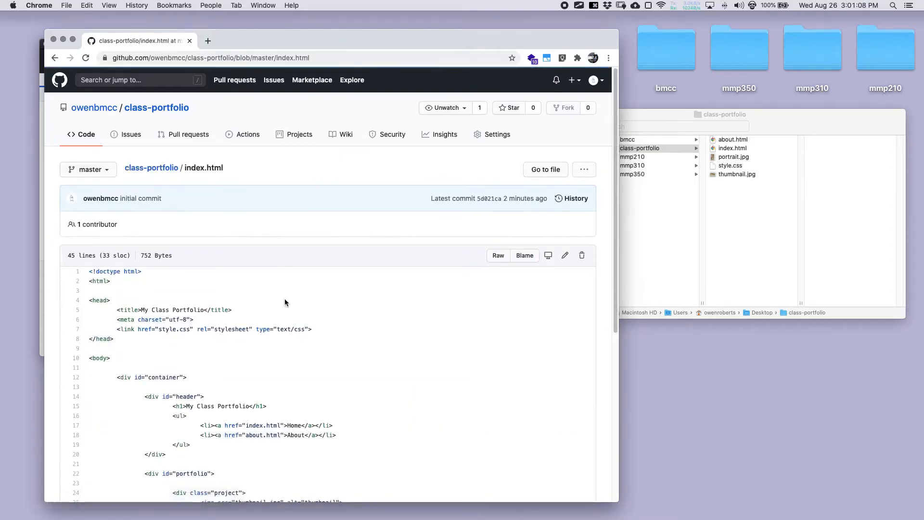
scroll(288, 296, "down", 5)
scroll(292, 293, "up", 5)
left_click(83, 139)
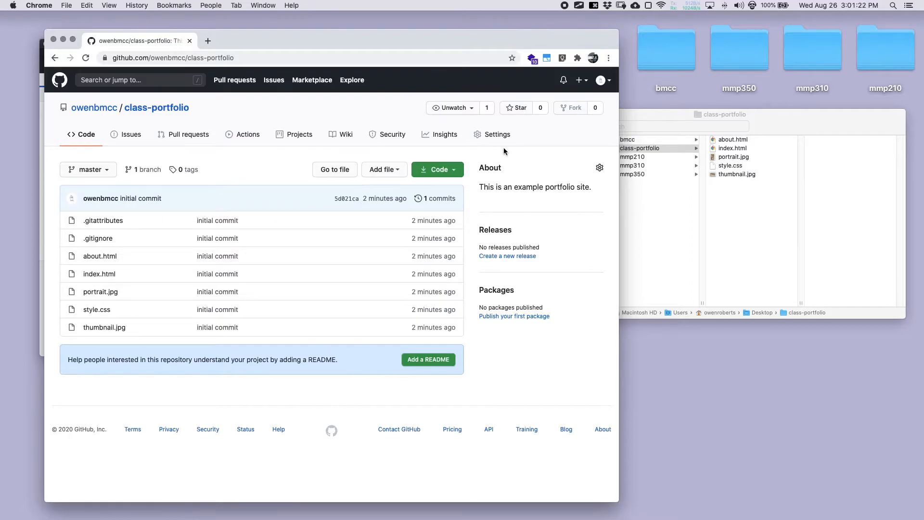
Step: Sign out of GitHub in the browser and reopen the class-portfolio page from GitHub Desktop as a signed-out visitor
left_click(607, 80)
left_click(554, 287)
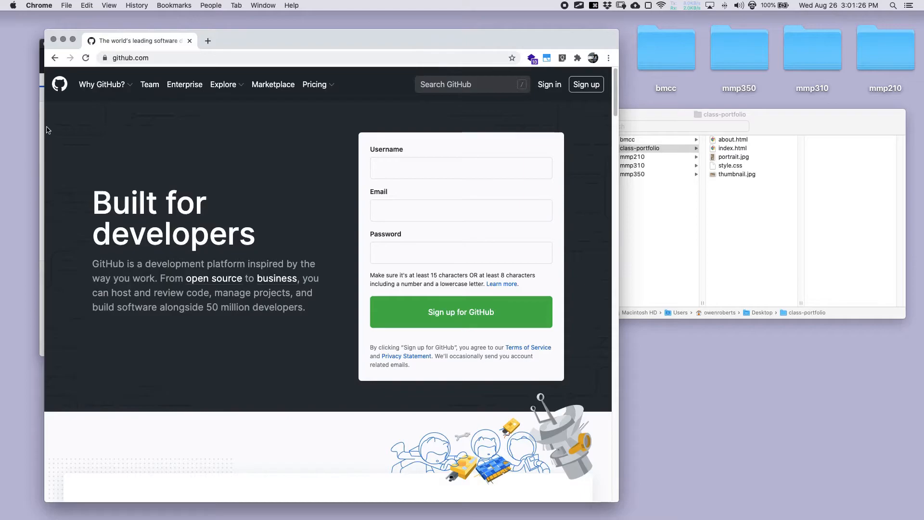
left_click(52, 38)
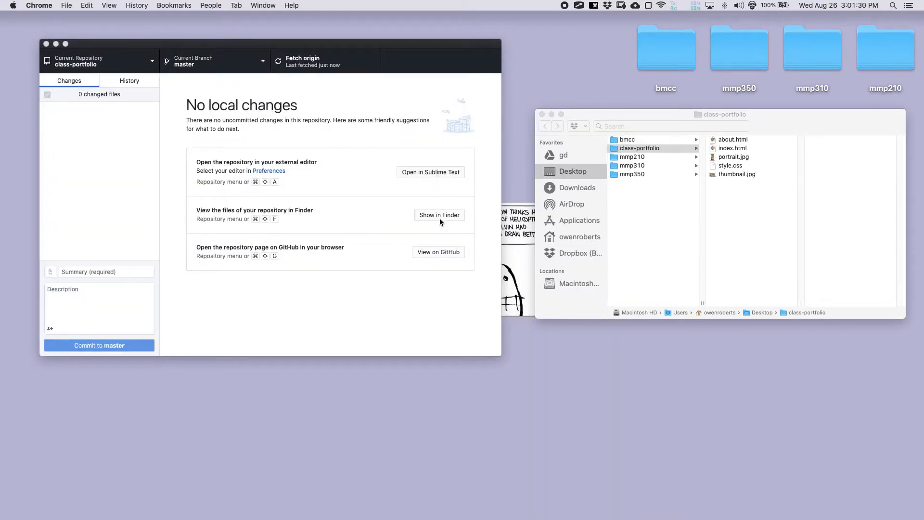
left_click(432, 253)
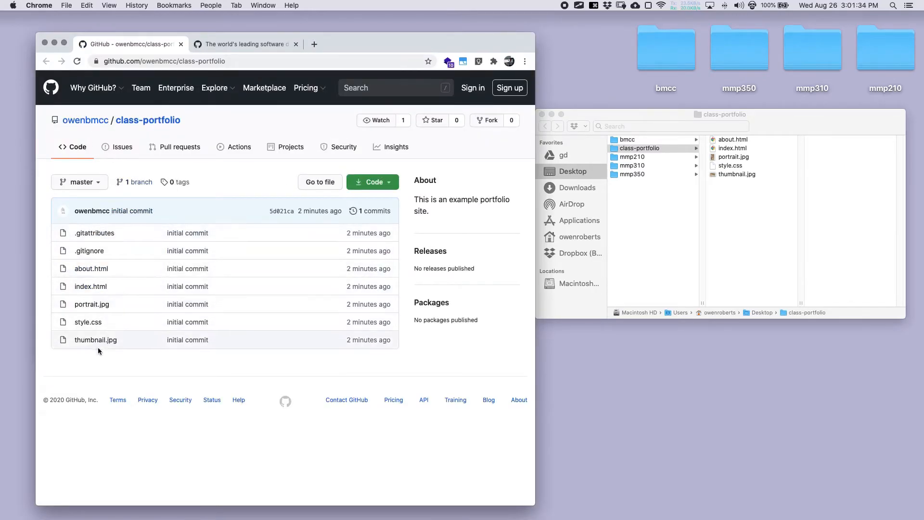
Step: Close the leftover GitHub home page tab, and reposition and widen the browser window
left_click(295, 43)
left_click_drag(343, 48, 355, 37)
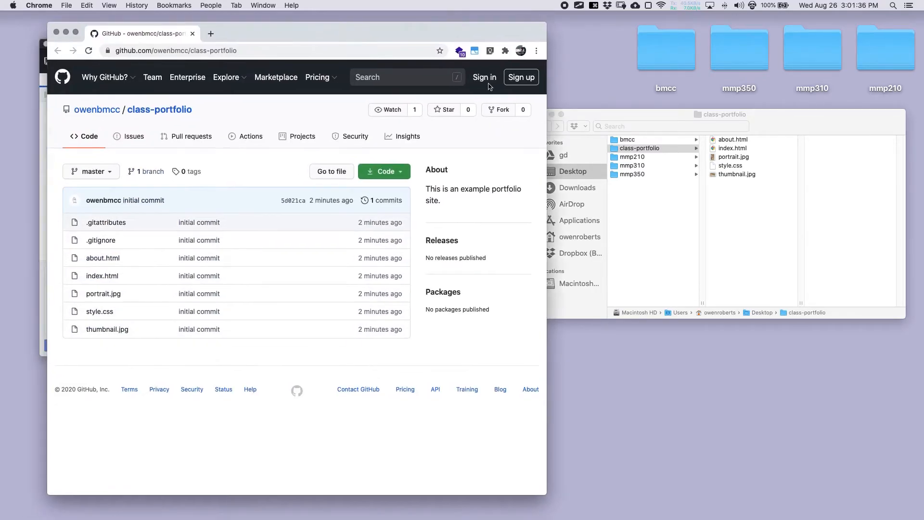
left_click_drag(546, 31, 610, 28)
Step: Sign in to GitHub from the class-portfolio page with the account username and password, re-entering the password when asked
left_click(559, 82)
type("o")
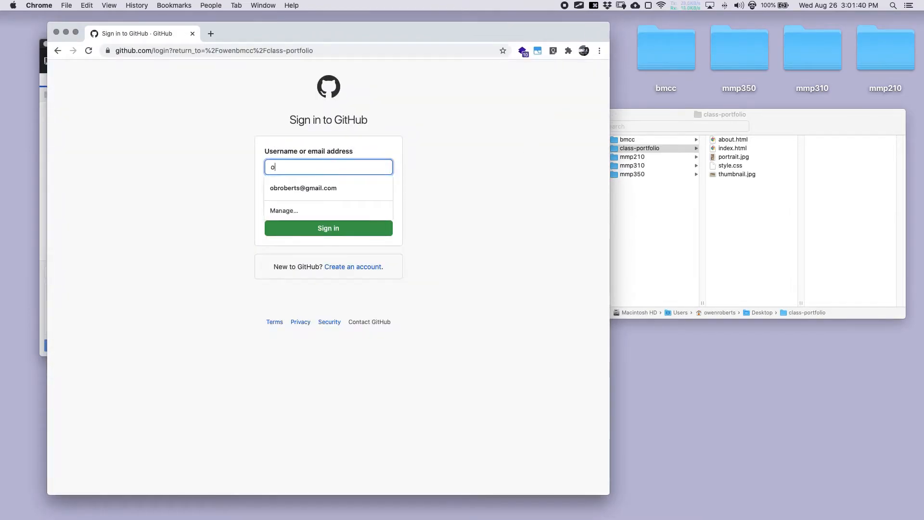
type("wenbmcc")
key("Tab")
type("•••••••••")
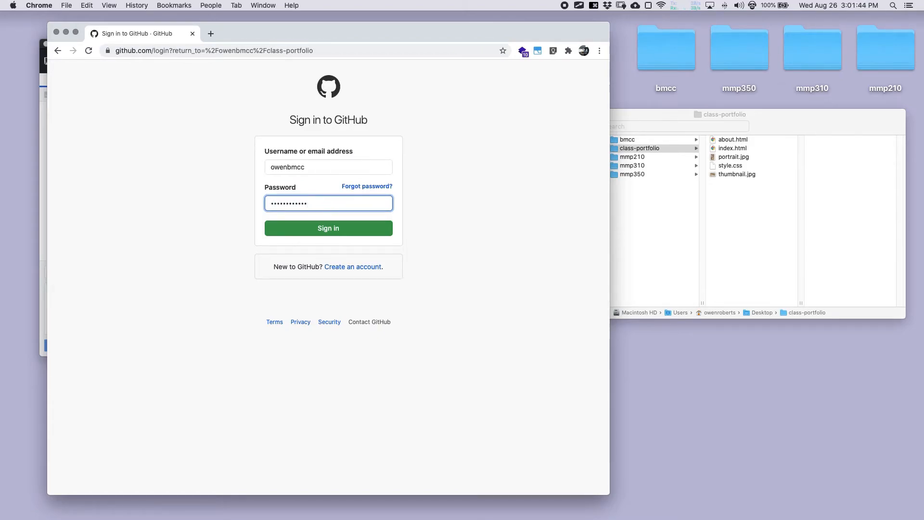
key("Return")
type("•••••••••••••••••")
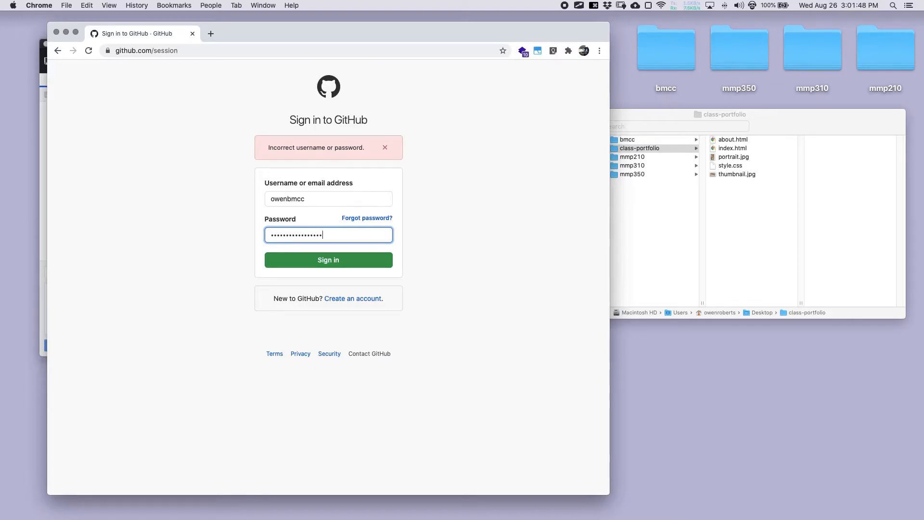
key("Return")
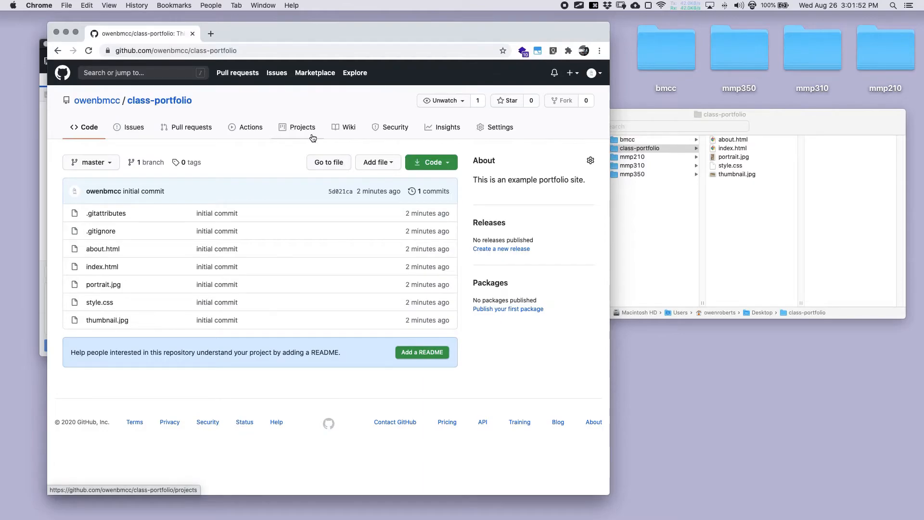
Step: In the class-portfolio repository settings, set the GitHub Pages source to the master branch with the / (root) folder and save
left_click(490, 130)
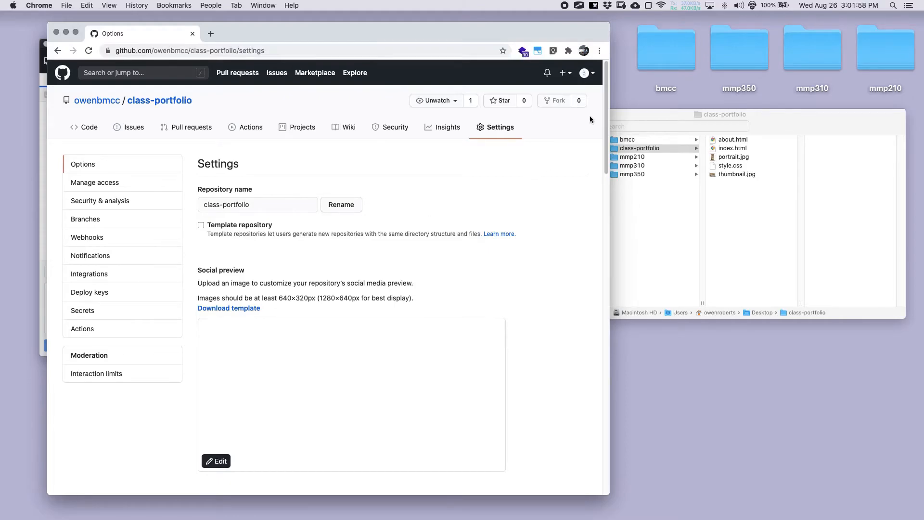
scroll(594, 198, "down", 15)
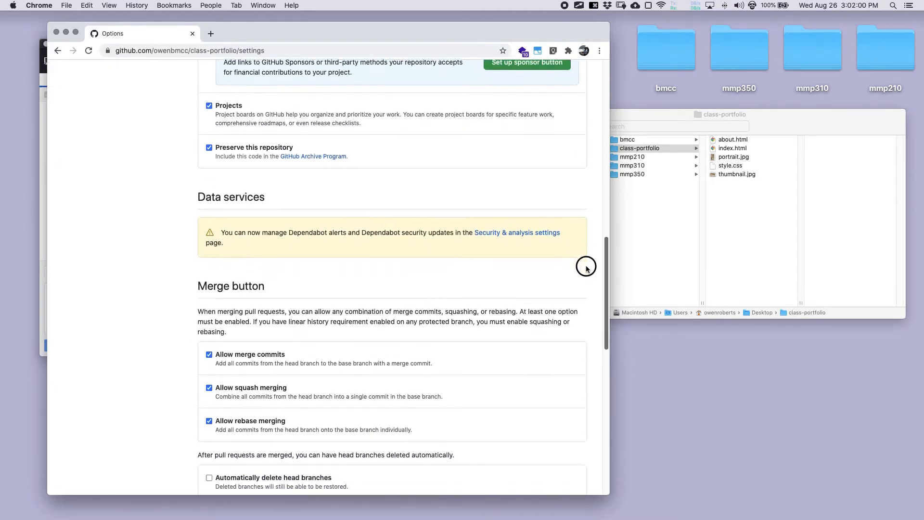
scroll(580, 332, "down", 5)
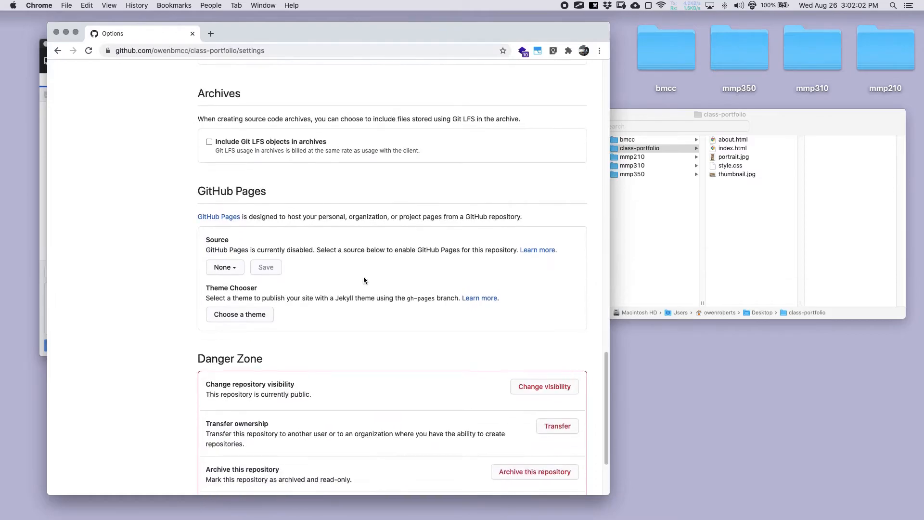
left_click_drag(199, 193, 290, 187)
scroll(413, 181, "up", 1)
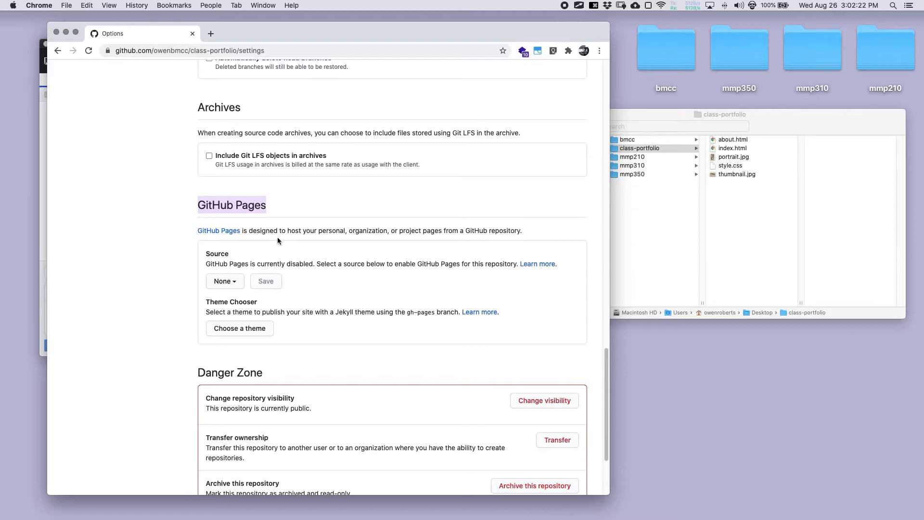
scroll(279, 241, "down", 1)
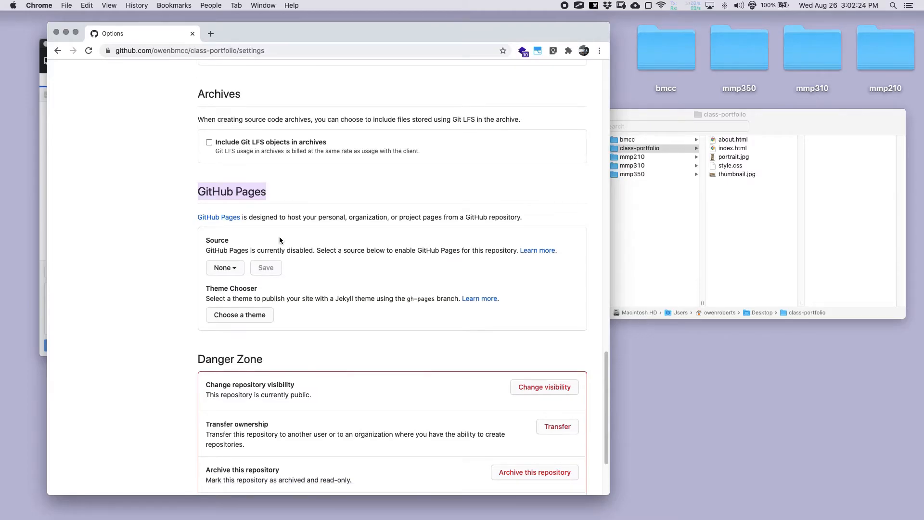
left_click(224, 268)
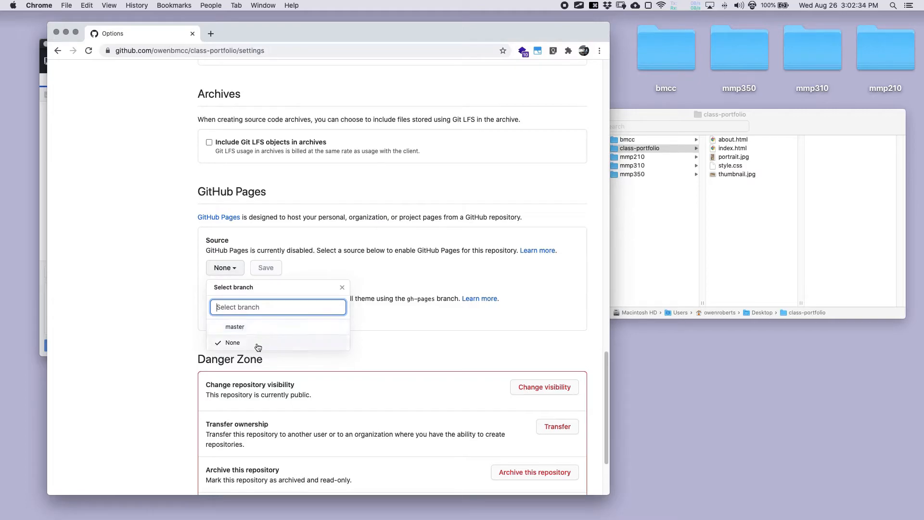
left_click(244, 328)
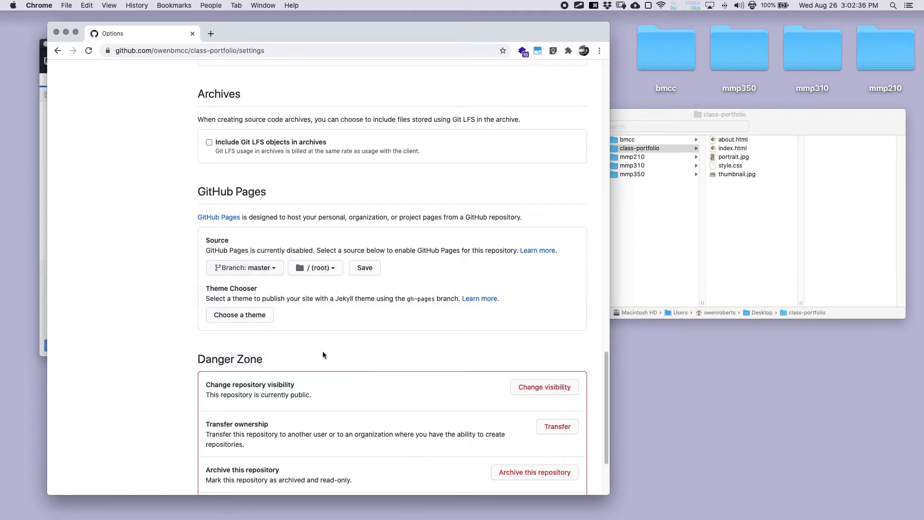
left_click(332, 270)
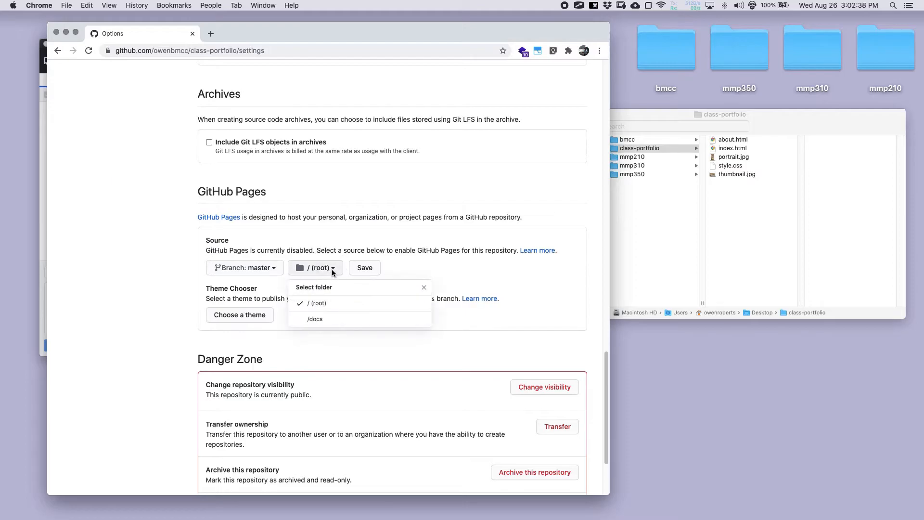
left_click(332, 269)
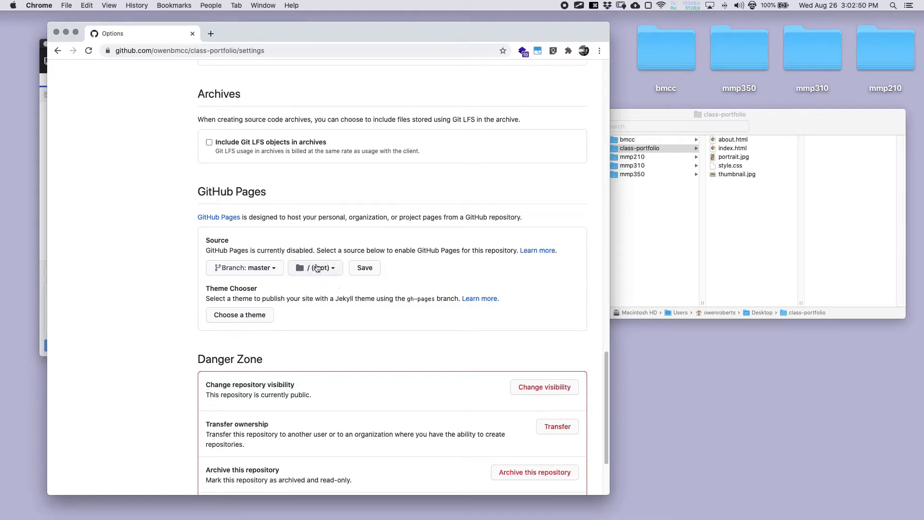
left_click(367, 271)
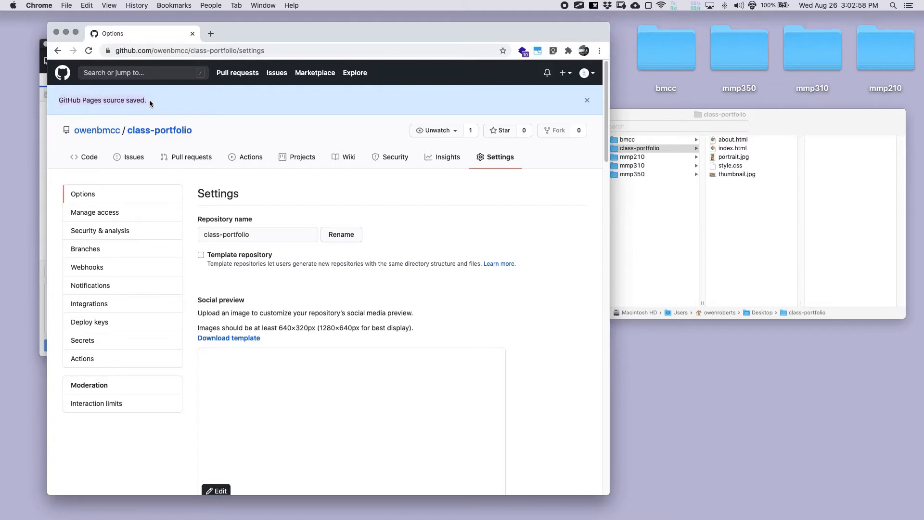
Step: Check the published site through the GitHub Pages link in the same tab and in new tabs, returning to the settings after each try
left_click_drag(602, 102, 588, 385)
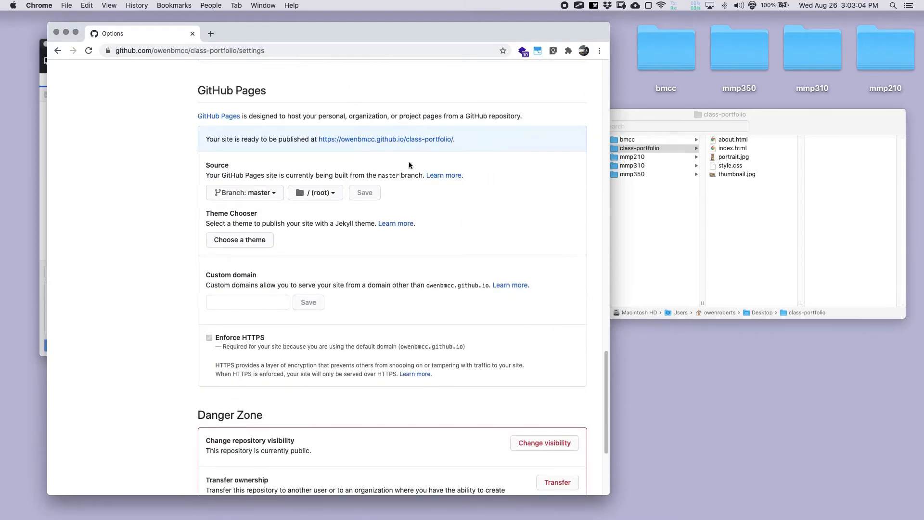
left_click(343, 140)
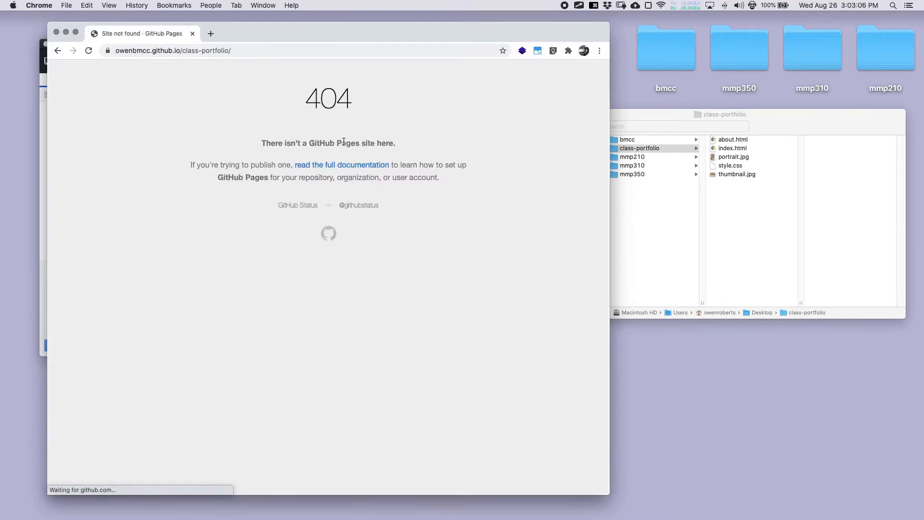
left_click(57, 51)
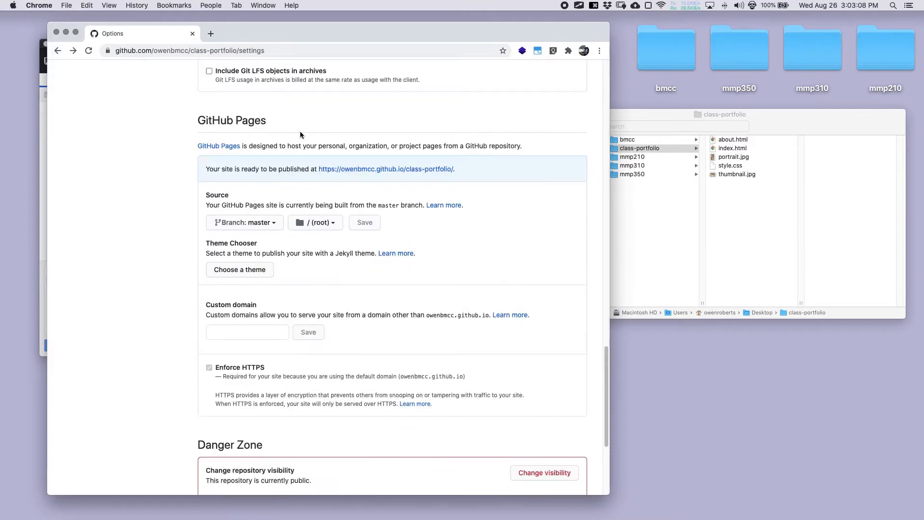
left_click(339, 169, "super")
left_click(250, 33)
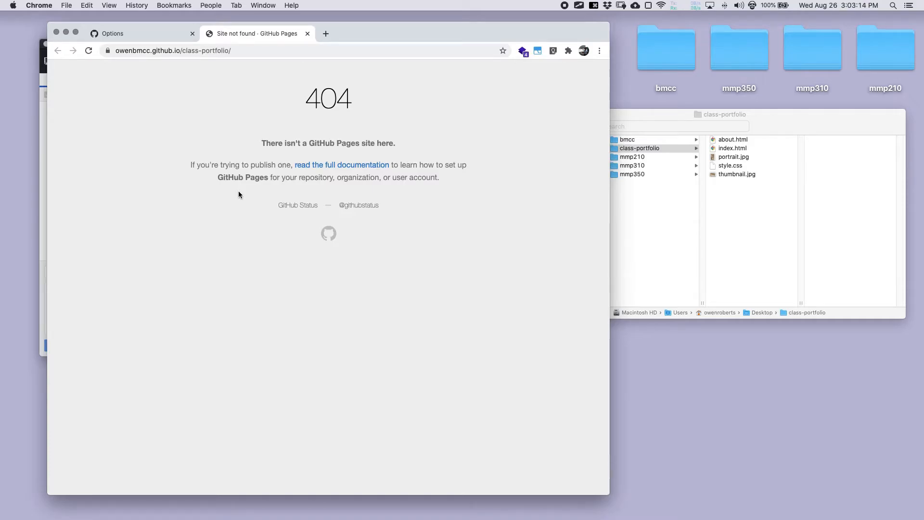
left_click(152, 31)
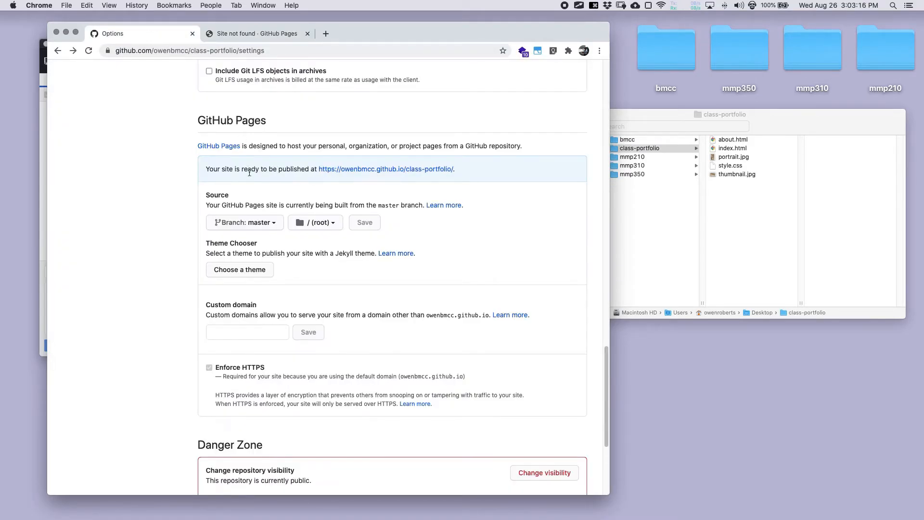
left_click(293, 33)
left_click(361, 169)
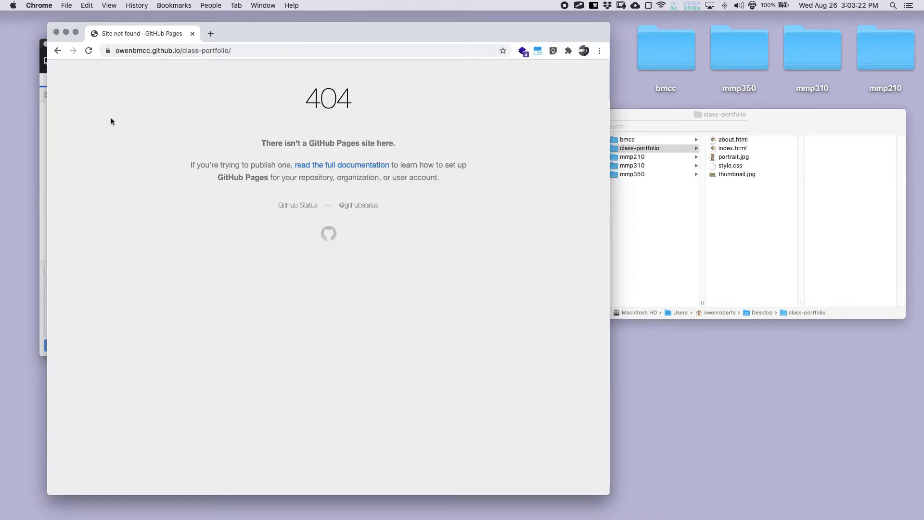
left_click(57, 51)
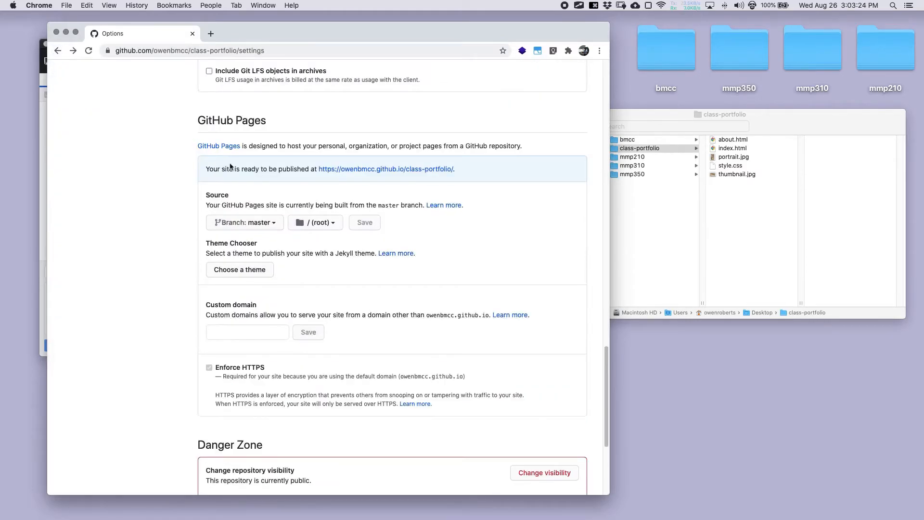
left_click_drag(336, 170, 303, 41)
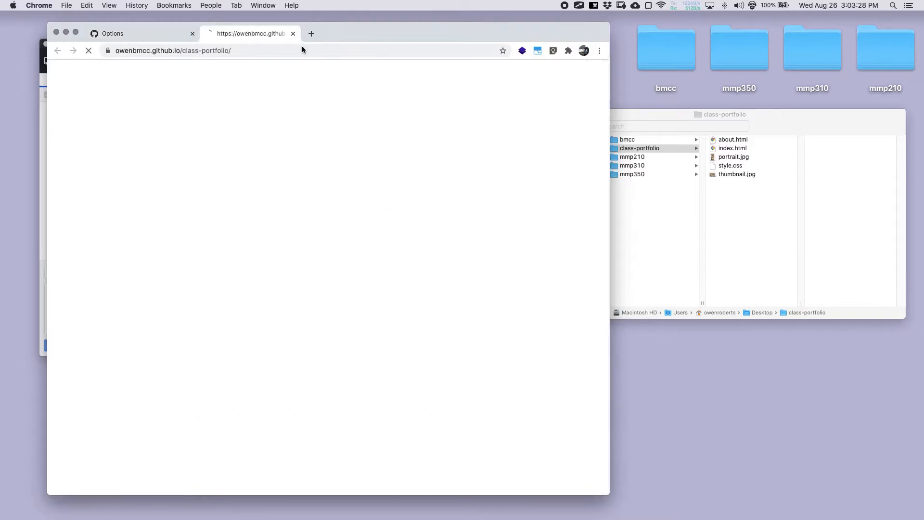
left_click(299, 33)
Step: Reopen the published site from the GitHub Pages section in a new tab and force a full reload
scroll(319, 126, "down", 5)
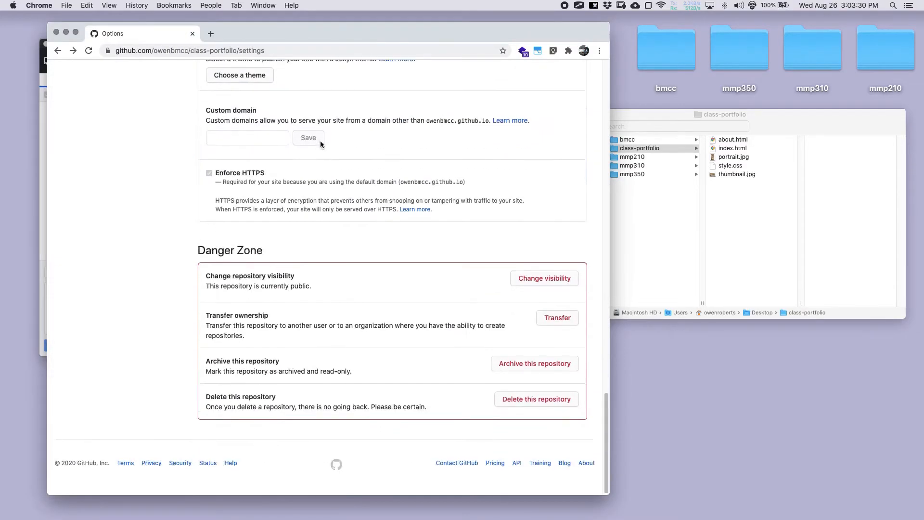
scroll(328, 139, "up", 10)
scroll(351, 158, "down", 4)
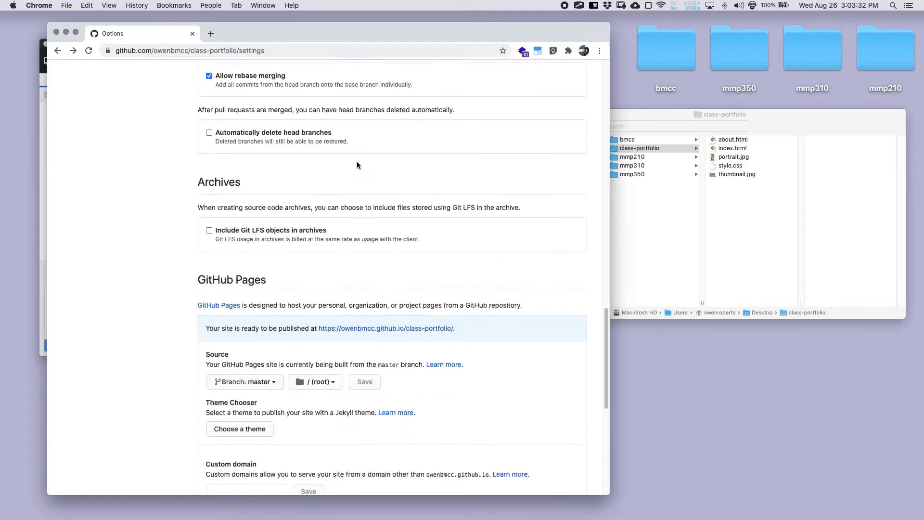
scroll(349, 239, "down", 1)
left_click(354, 251, "super")
left_click(216, 33)
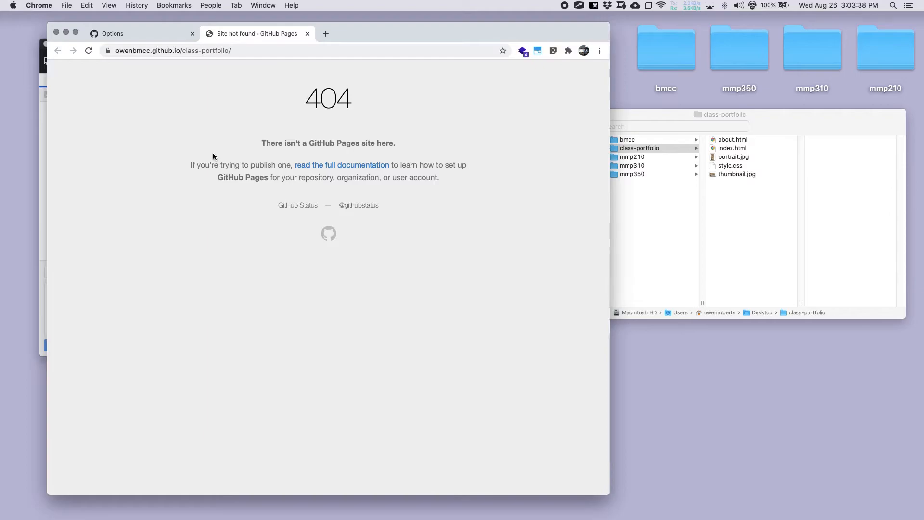
key("super+shift+r")
Step: Load the published site with index.html appended to its address, and test the About and Home links
left_click(273, 54)
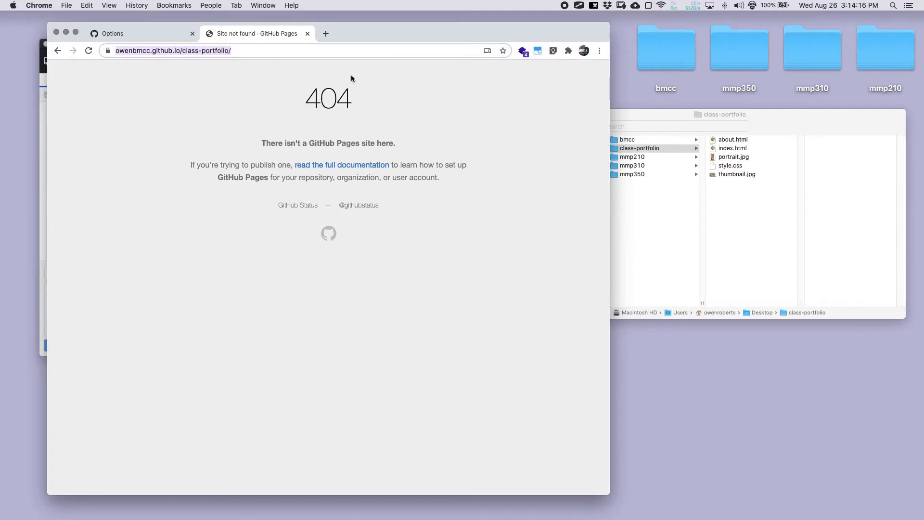
key("Right")
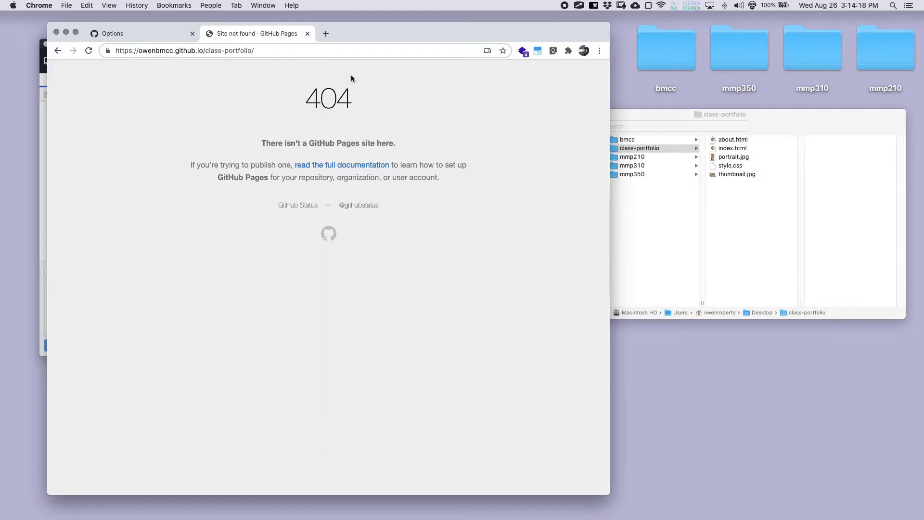
type("index.html")
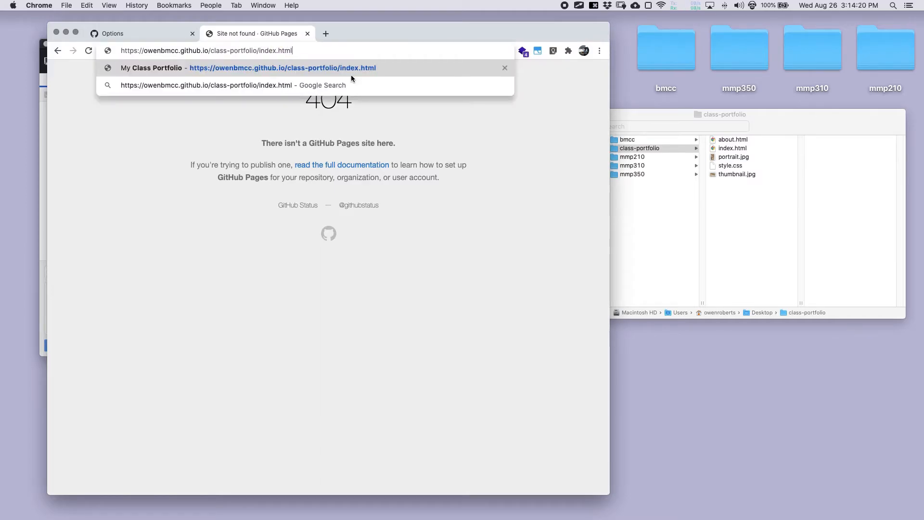
key("Return")
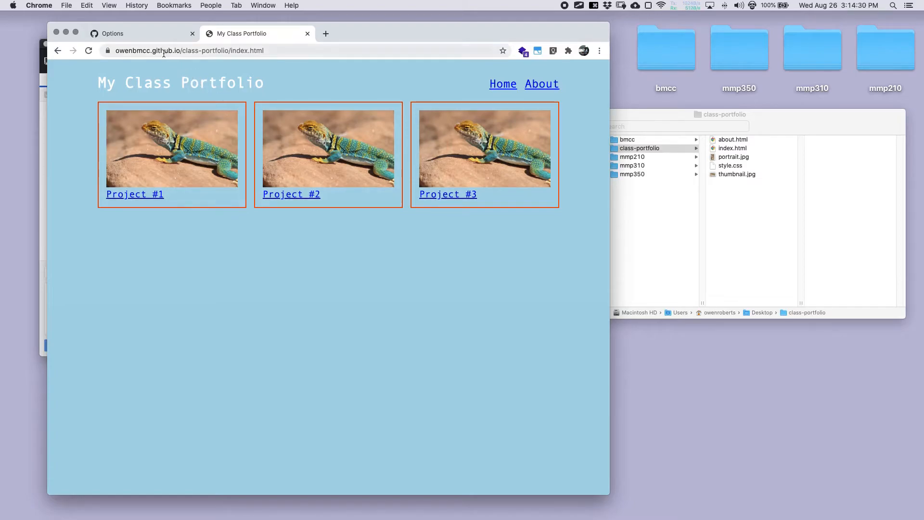
key("super+l")
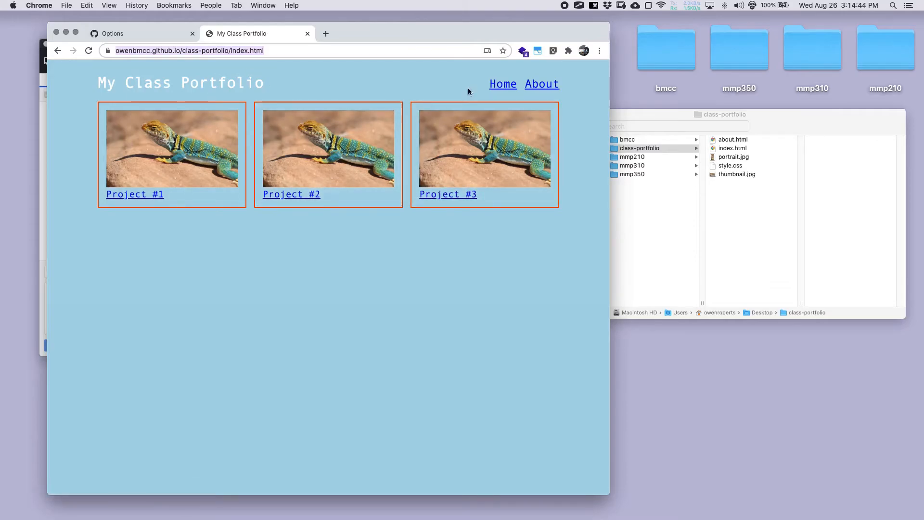
left_click(540, 85)
left_click(503, 84)
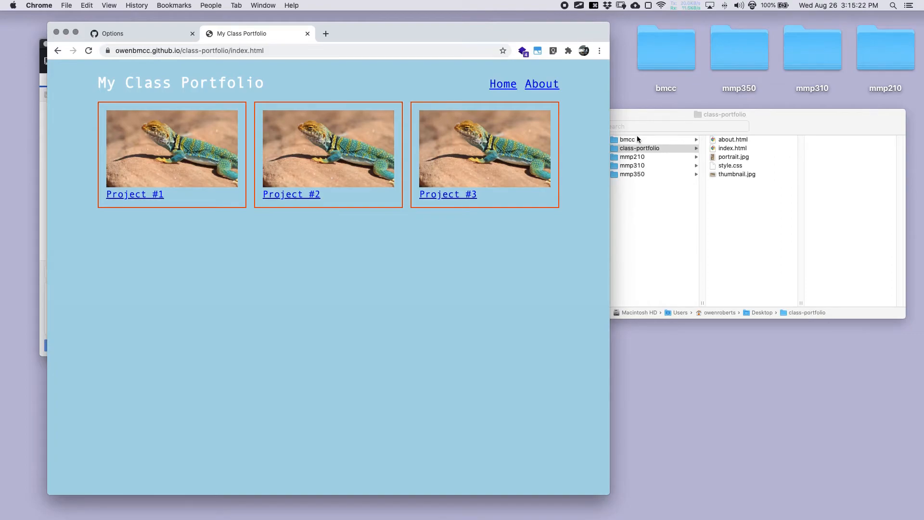
Step: Close the published site's tab and return from the settings to the class-portfolio repository's file list
left_click(307, 33)
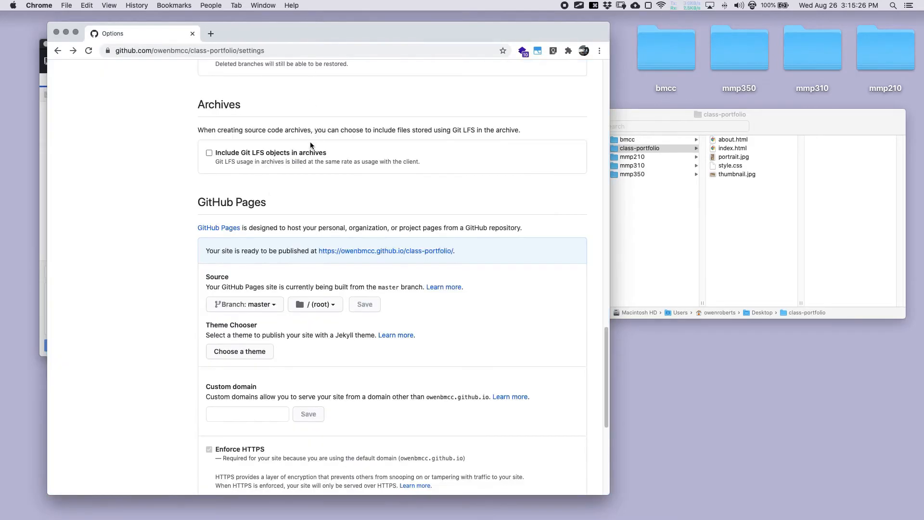
scroll(157, 119, "up", 15)
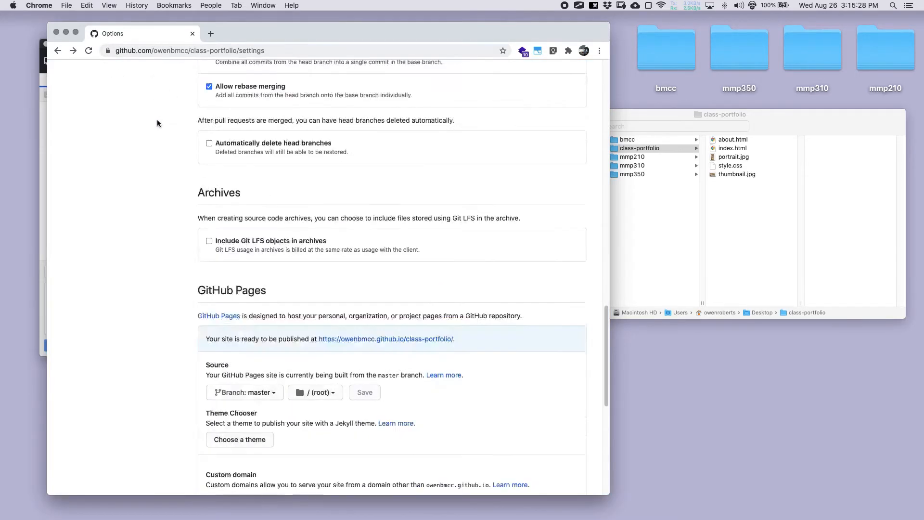
left_click(87, 155)
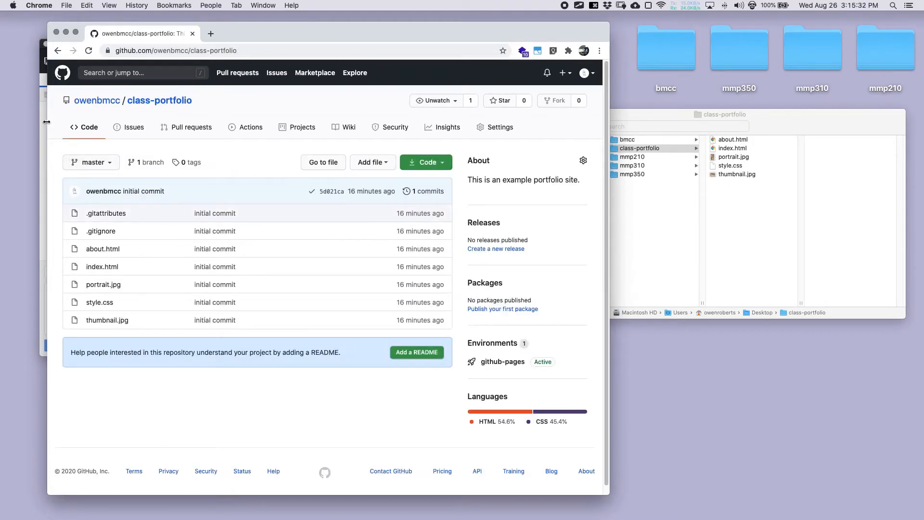
Step: Switch to GitHub Desktop and open the class-portfolio repository in Sublime Text
left_click(43, 148)
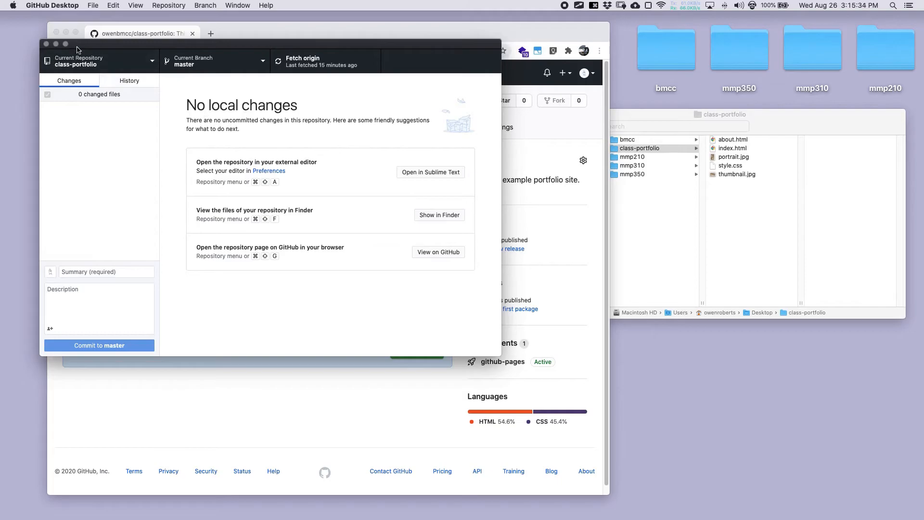
left_click(56, 32)
left_click_drag(279, 48, 278, 38)
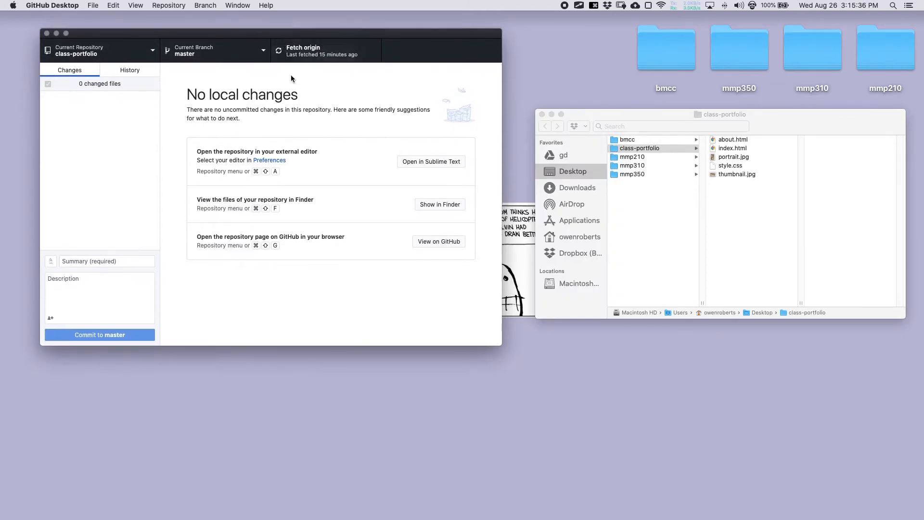
left_click(443, 161)
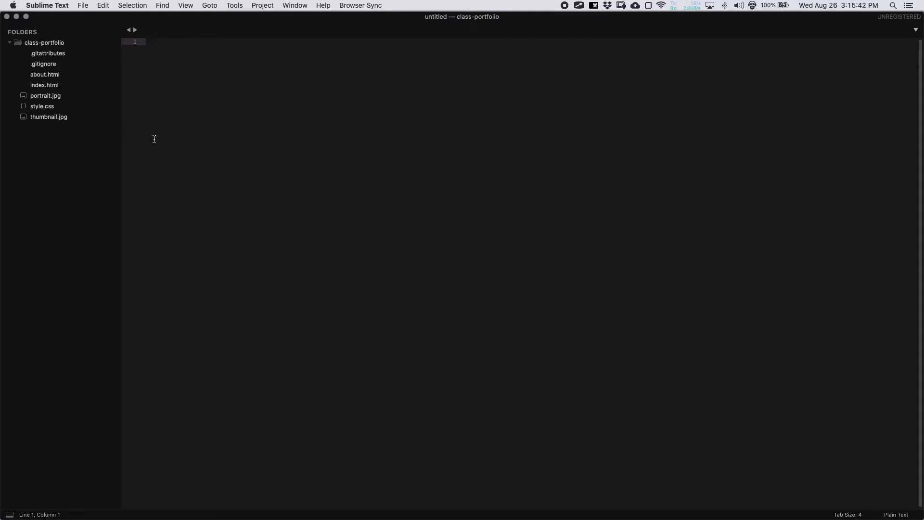
Step: Open index.html from the class-portfolio folder and enlarge the editor's text for easier reading
left_click(69, 87)
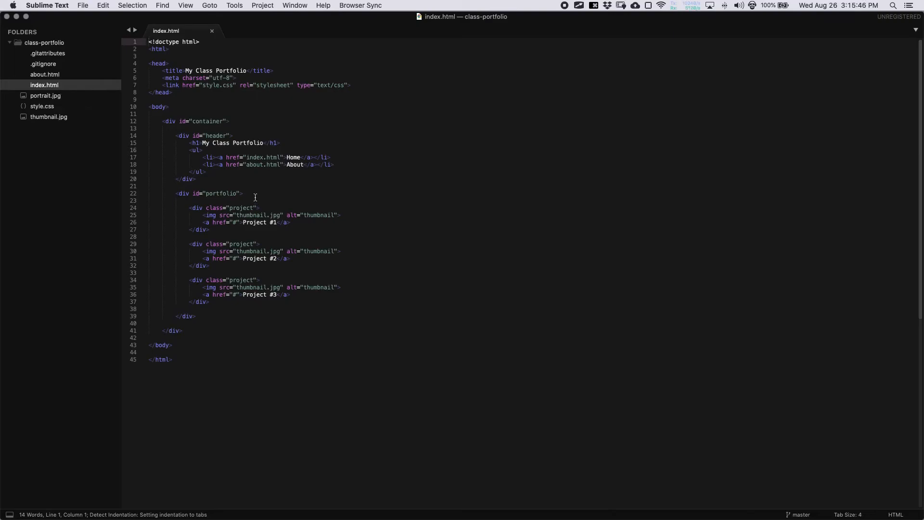
key("super+equal")
key("super+equal")
key("super+equal")
key("super+equal")
key("super+equal")
key("super+equal")
key("super+equal")
key("super+equal")
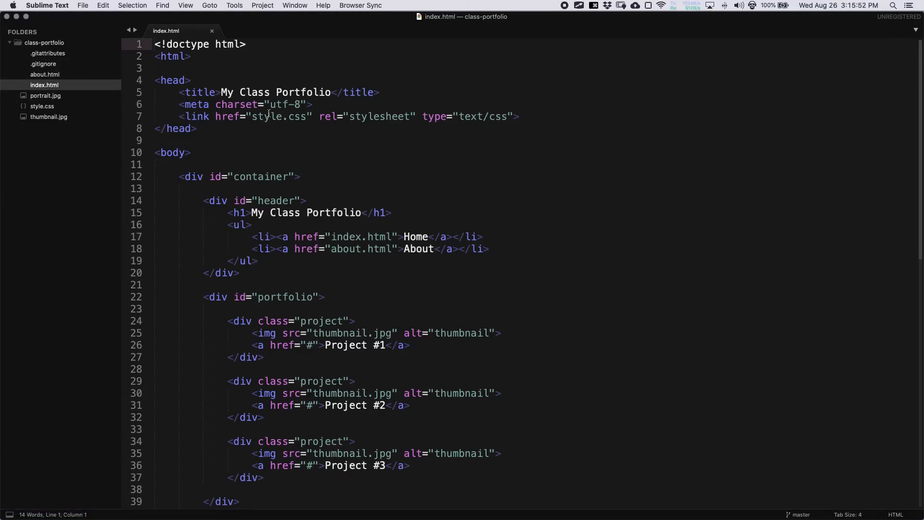
Step: In about.html, add the line <p>I am a professor at BMCC.</p> below the welcome paragraph and save the file
left_click(65, 74)
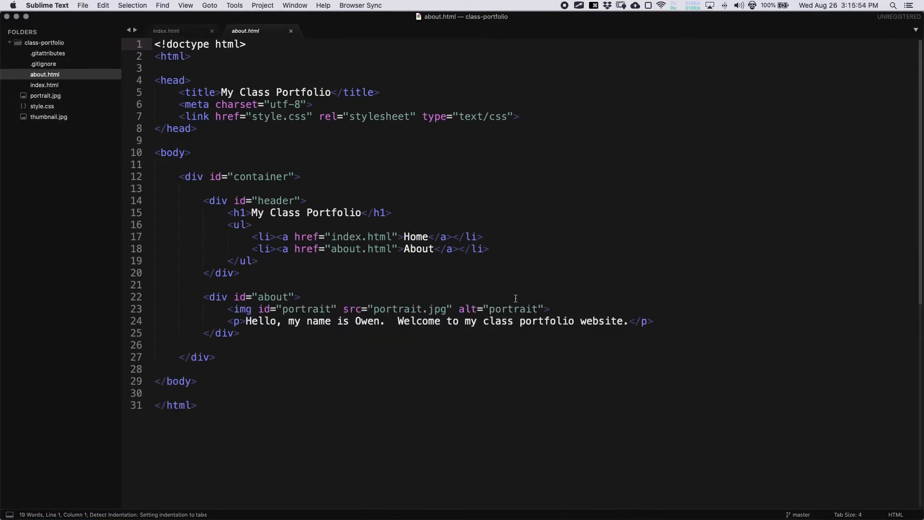
scroll(623, 324, "down", 1)
left_click(686, 313)
key("Return")
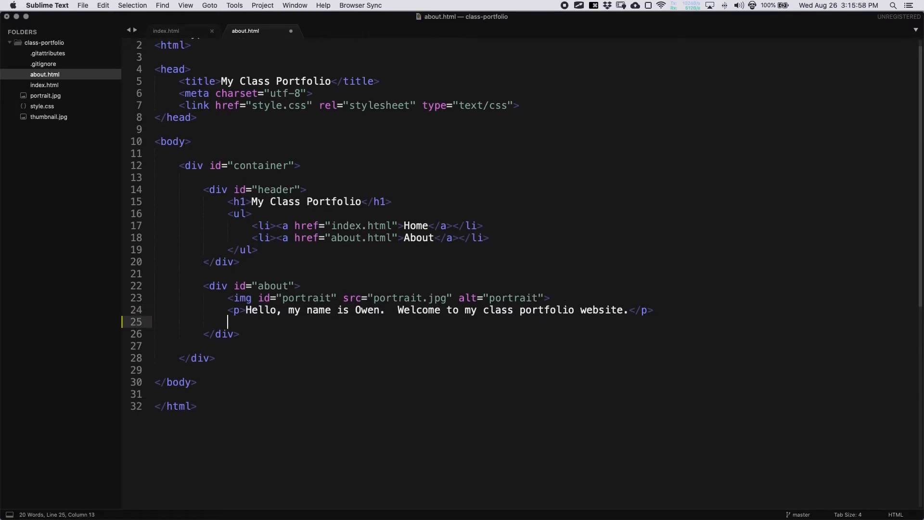
type("<p>I am a professor at")
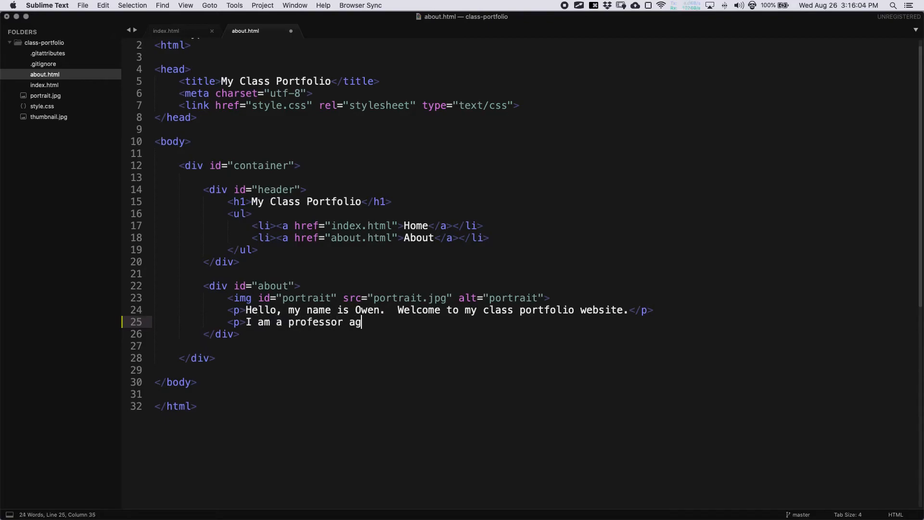
type(" BMCC.")
key("alt+super+period")
key("super+s")
key("super+s")
key("super+s")
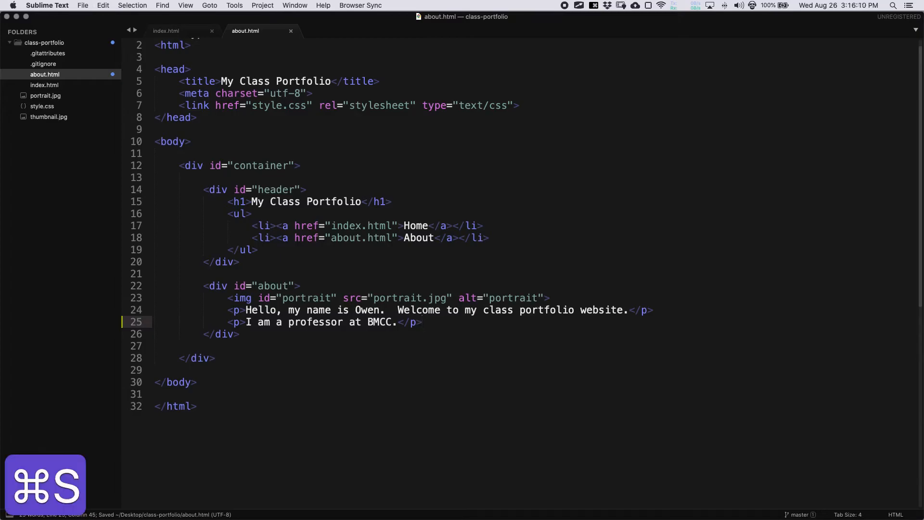
Step: Switch to GitHub Desktop and examine the line added to about.html in the changes view
key("super+Tab")
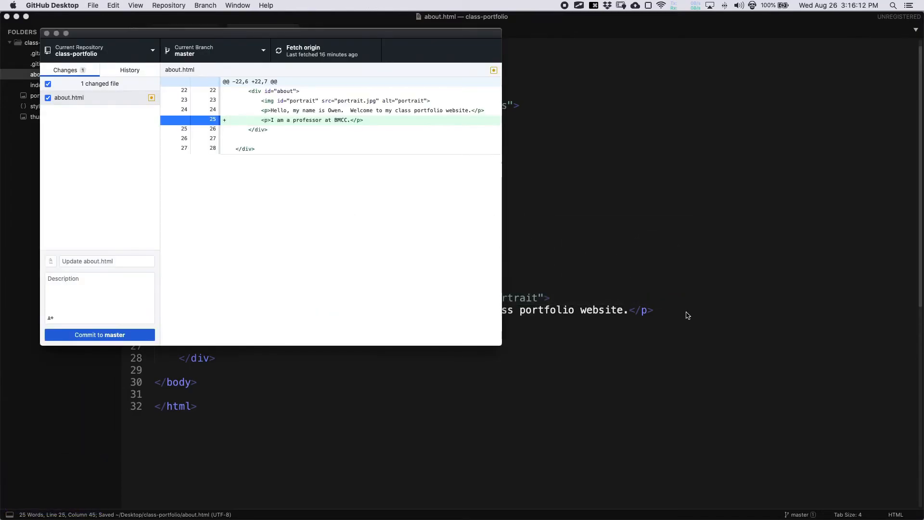
left_click_drag(279, 34, 363, 88)
left_click(172, 151)
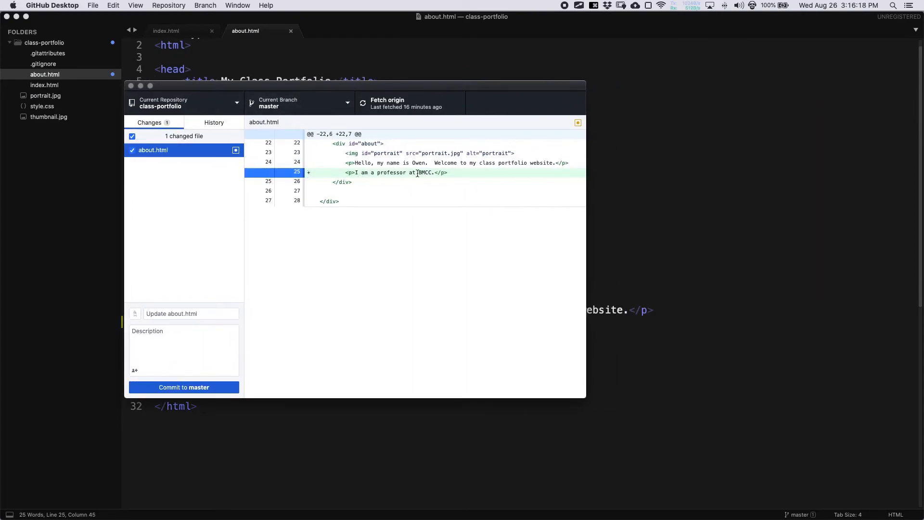
left_click_drag(447, 172, 346, 172)
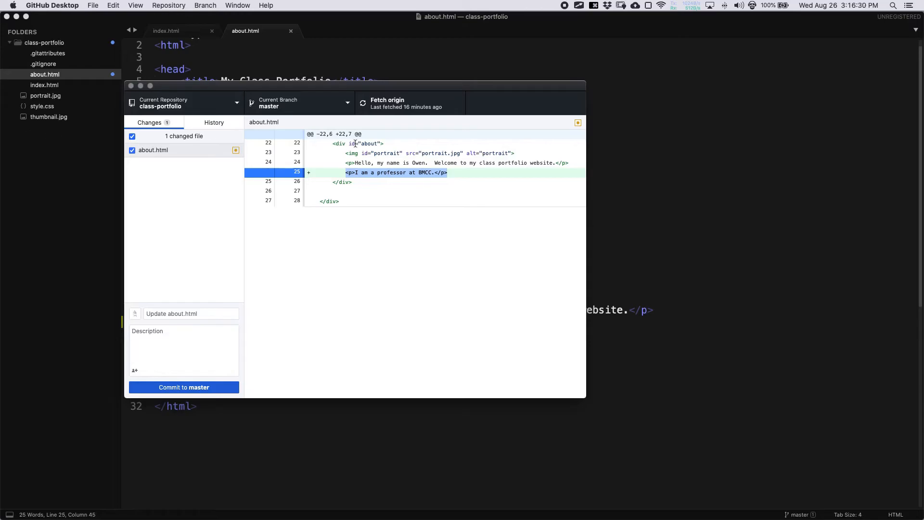
Step: Remove the blank line below the opening body tag in about.html in Sublime Text, save, and return to GitHub Desktop
key("super+Tab")
scroll(386, 131, "up", 1)
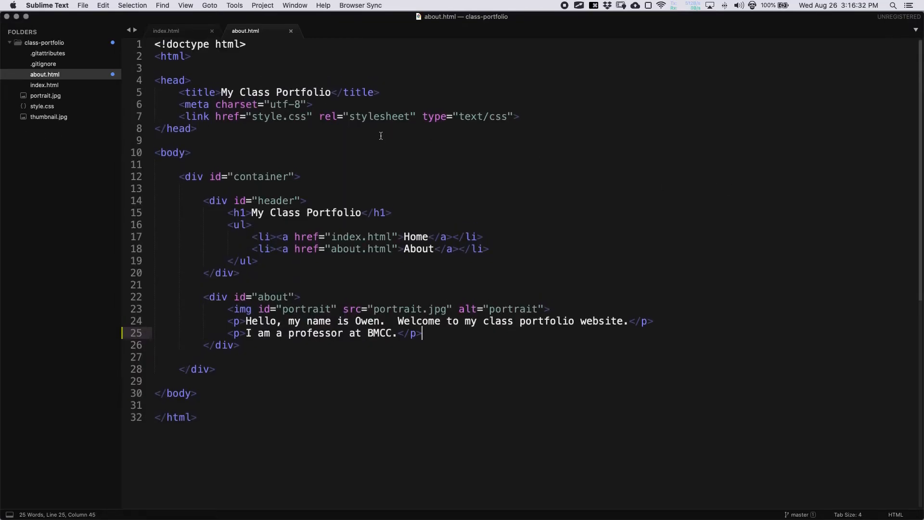
left_click(214, 166)
key("super+x")
key("super+s")
key("super+Tab")
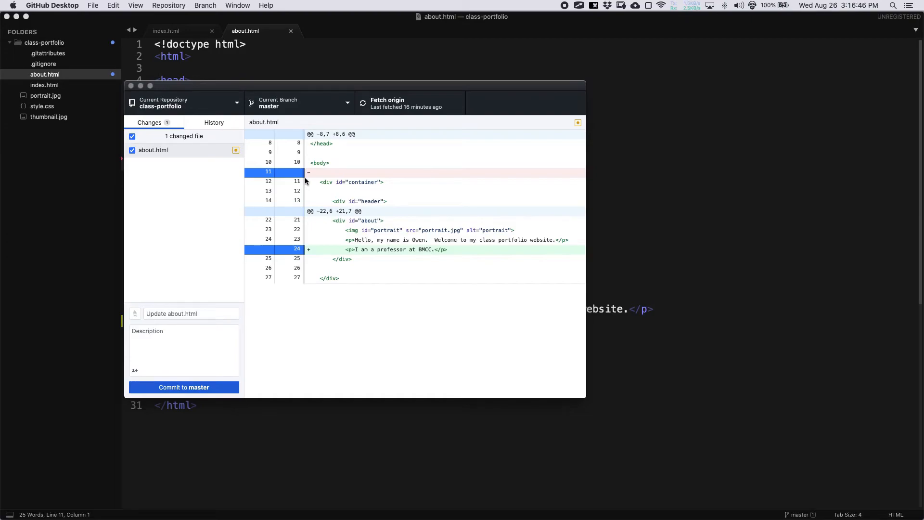
Step: Commit the about.html changes to master with the summary "updates about page" and push them to origin
left_click(177, 313)
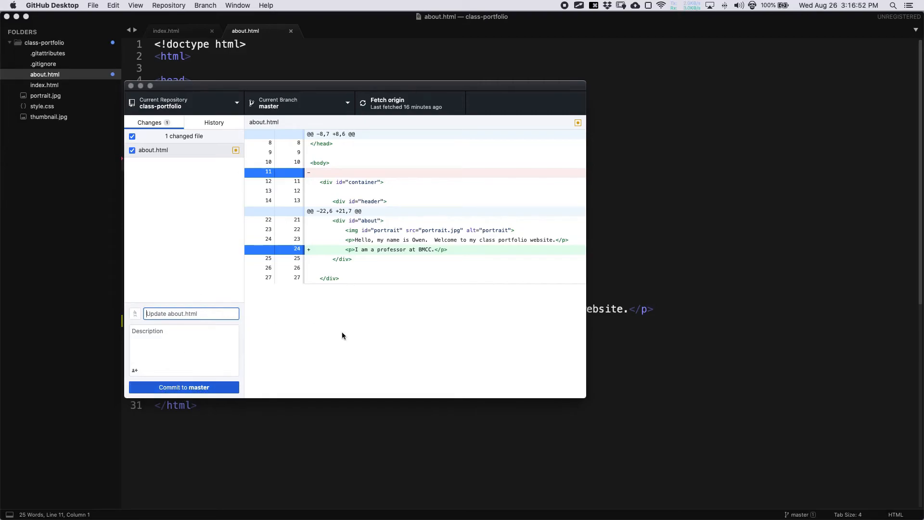
type("updates about page")
key("super+Return")
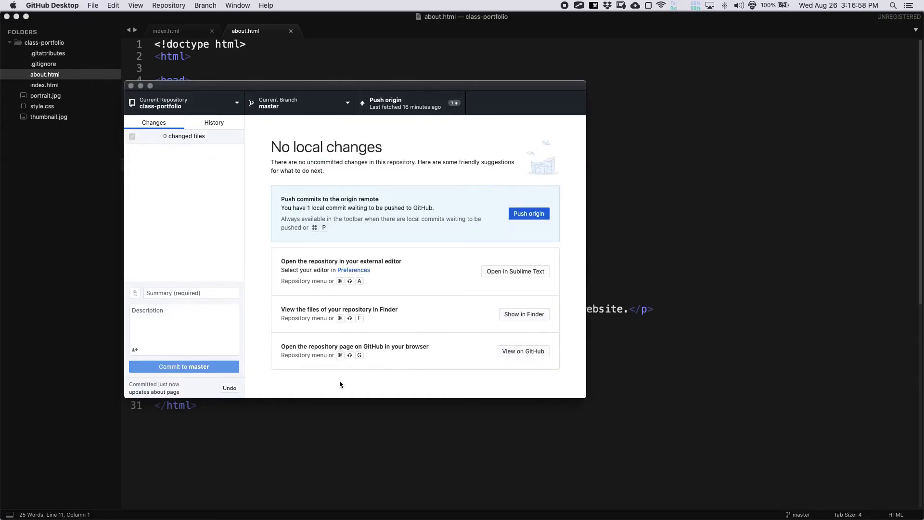
left_click(523, 215)
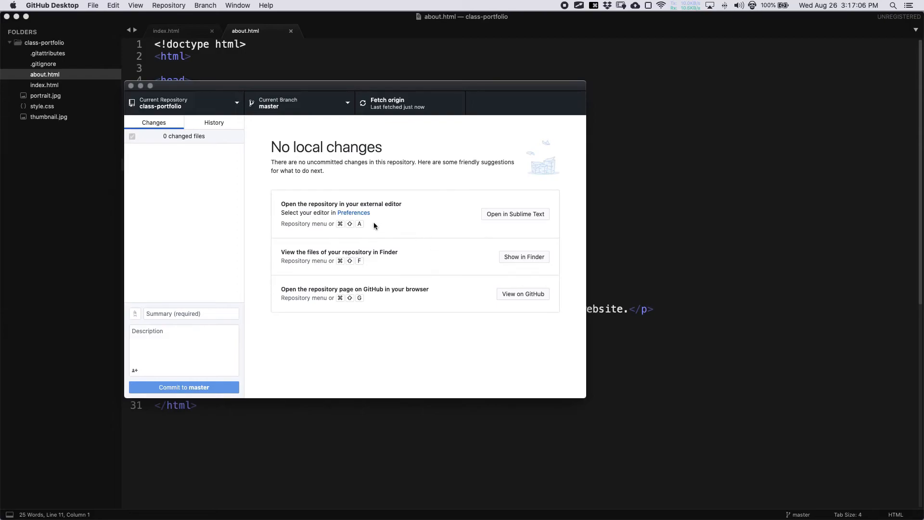
Step: View the class-portfolio repository on GitHub in Chrome and go to its settings
key("super+Tab")
key("super+Tab")
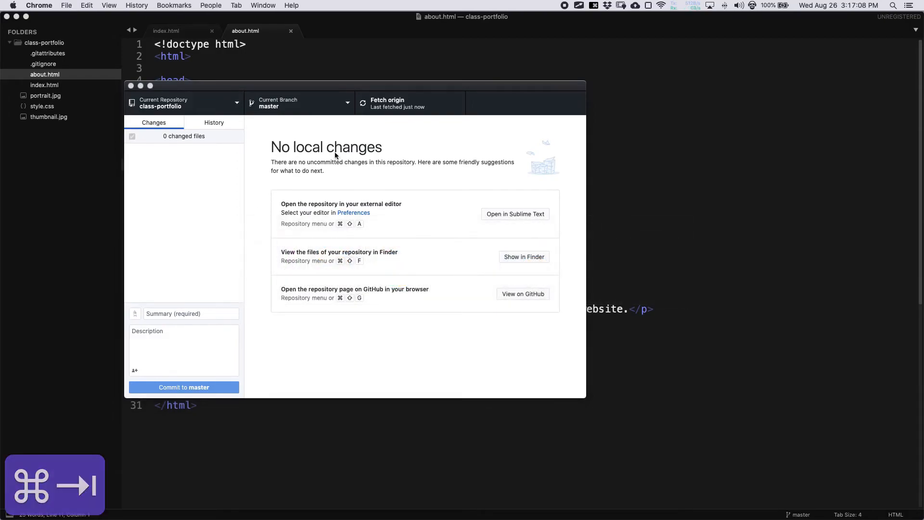
left_click(522, 294)
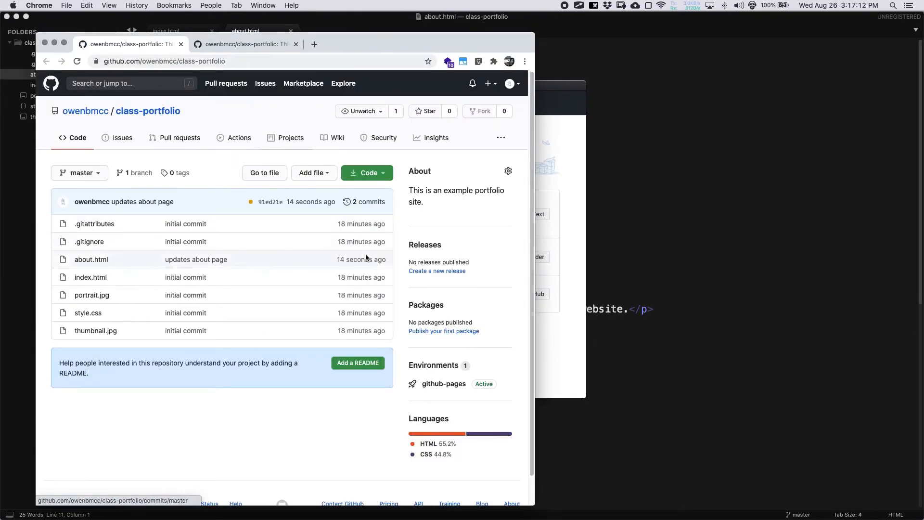
left_click(438, 138)
left_click(507, 141)
left_click(481, 155)
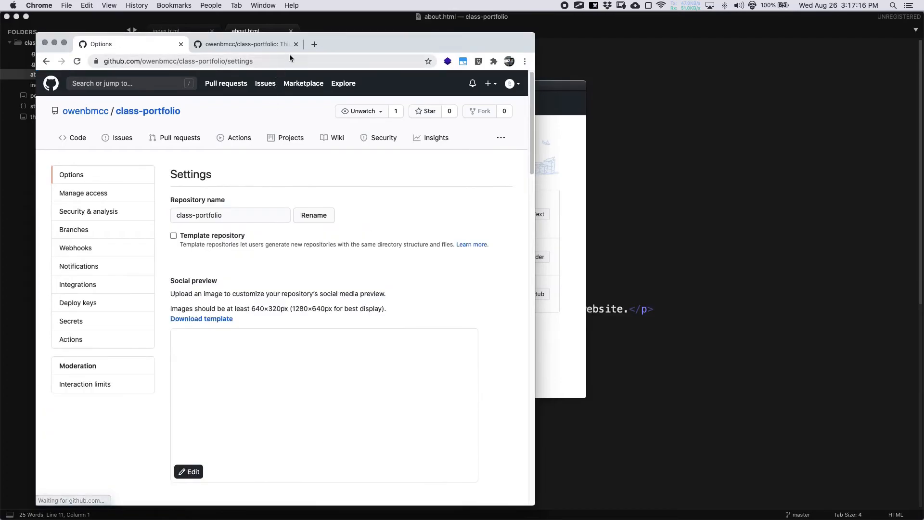
Step: Open the published site from the GitHub Pages section in a new tab and check its About page, reloading it
left_click(250, 48)
left_click(296, 44)
scroll(343, 204, "down", 6)
scroll(343, 204, "down", 10)
left_click_drag(337, 125, 275, 44)
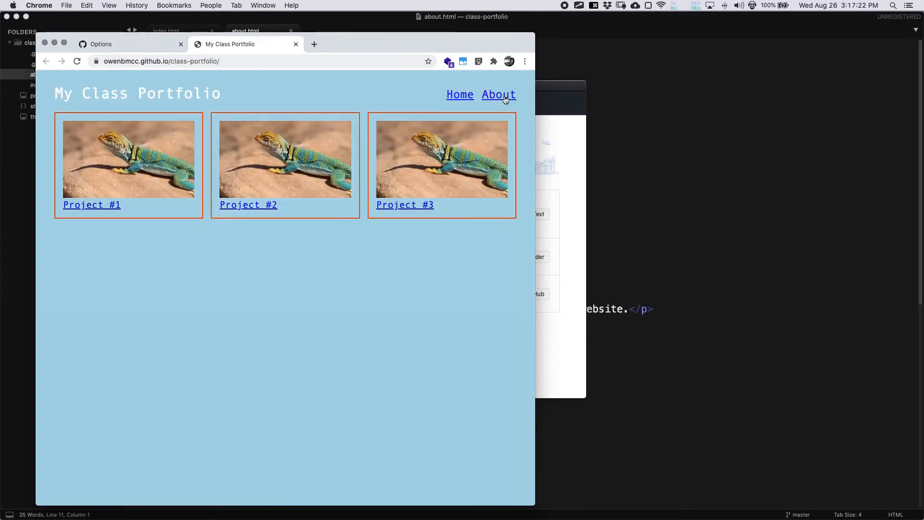
left_click(503, 98)
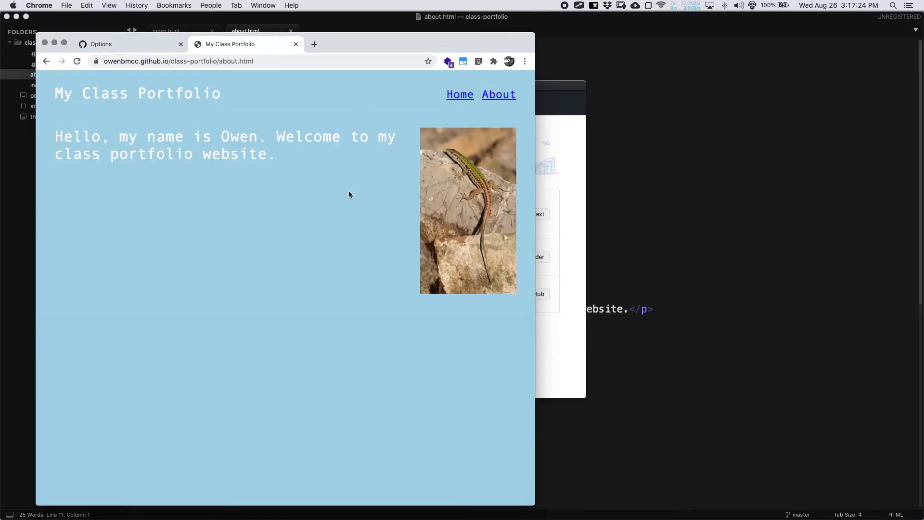
key("super+r")
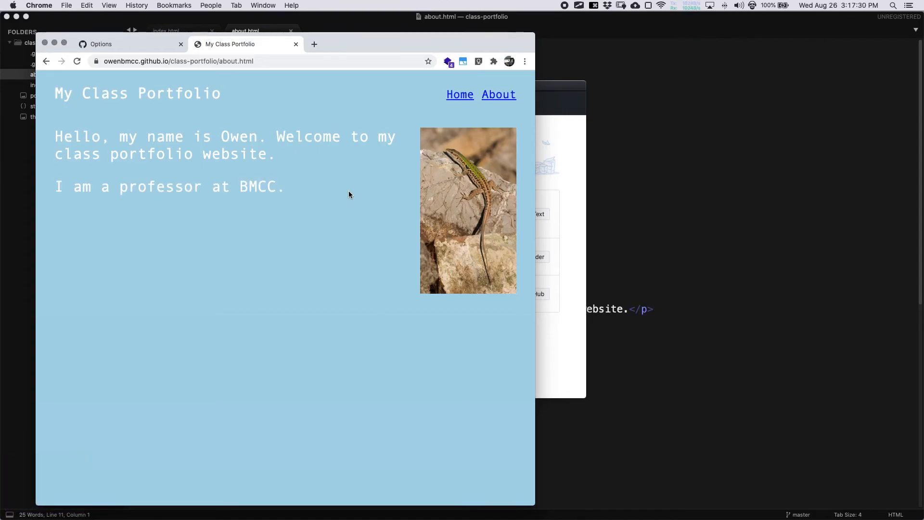
Step: Return from the published site to the class-portfolio repository's file list on GitHub
left_click_drag(364, 49, 367, 39)
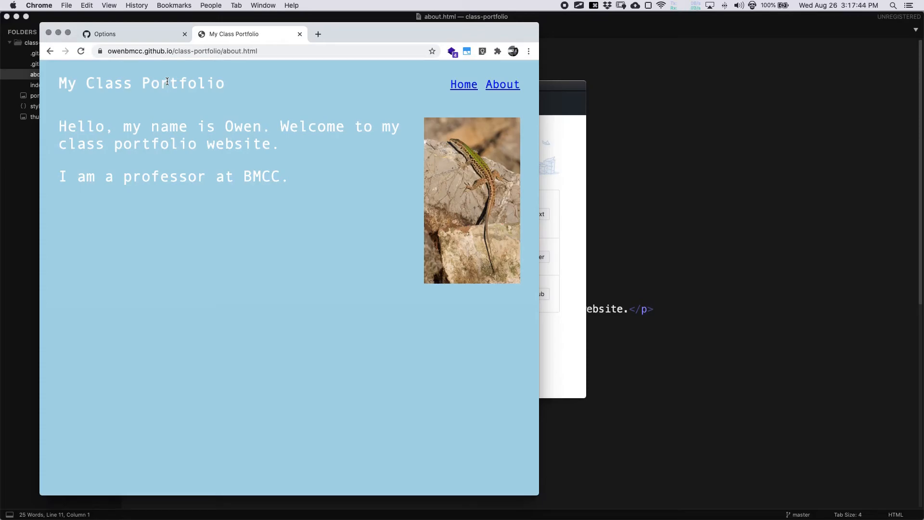
left_click(136, 34)
scroll(149, 156, "up", 8)
scroll(149, 156, "up", 10)
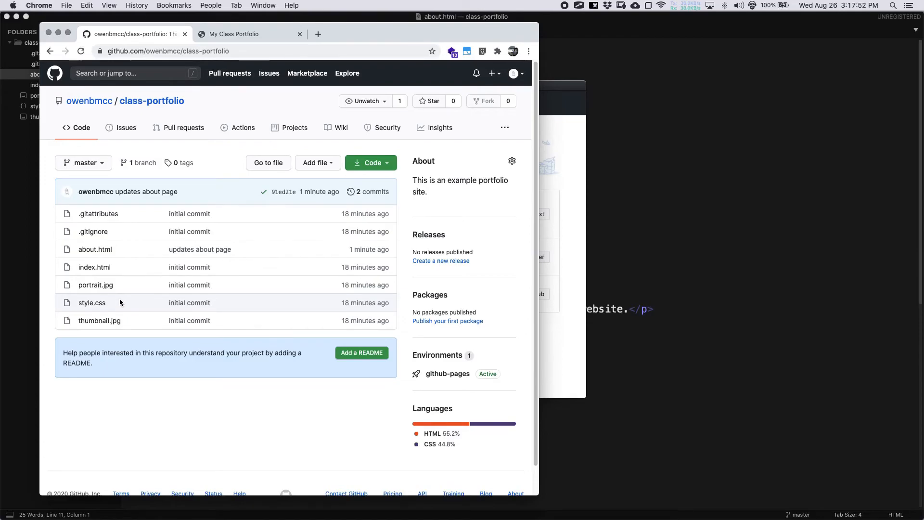
Step: Edit index.html on GitHub, adding the comment <!-- this is an example of a github update --> below the stylesheet link
left_click(105, 272)
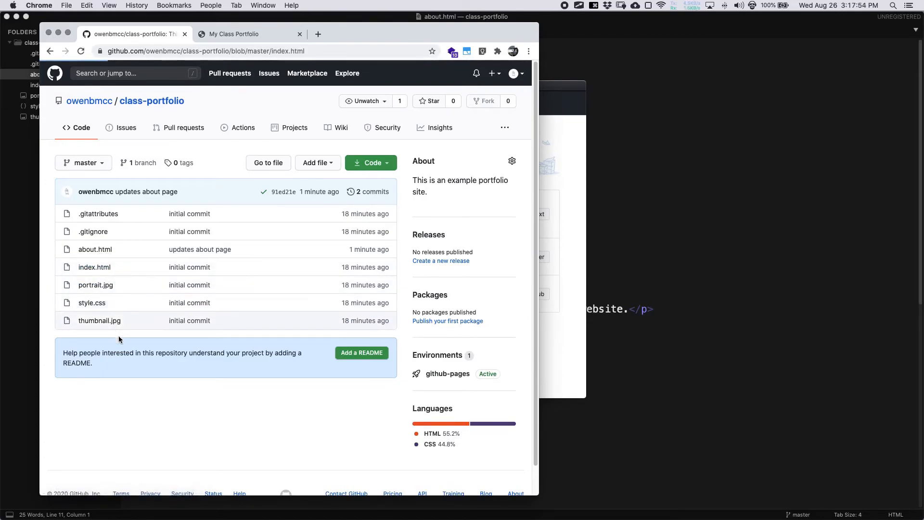
left_click(485, 248)
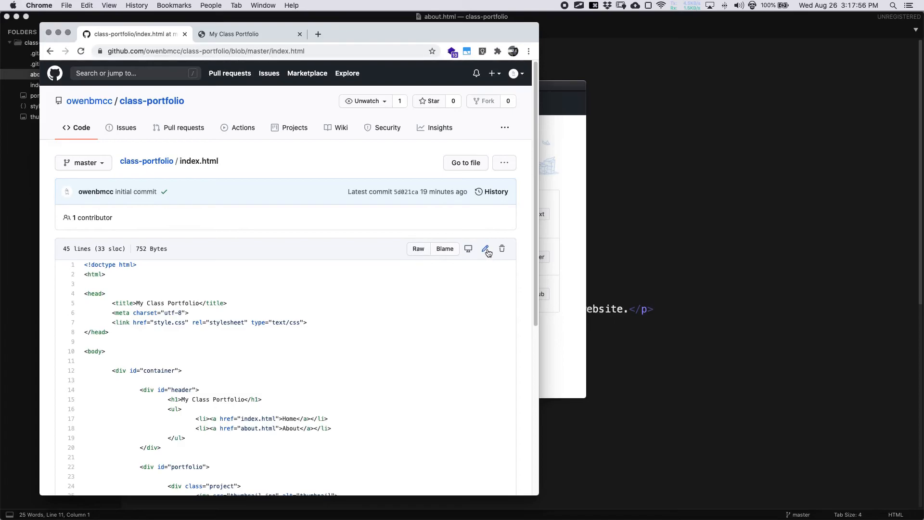
scroll(478, 247, "down", 10)
scroll(281, 280, "up", 3)
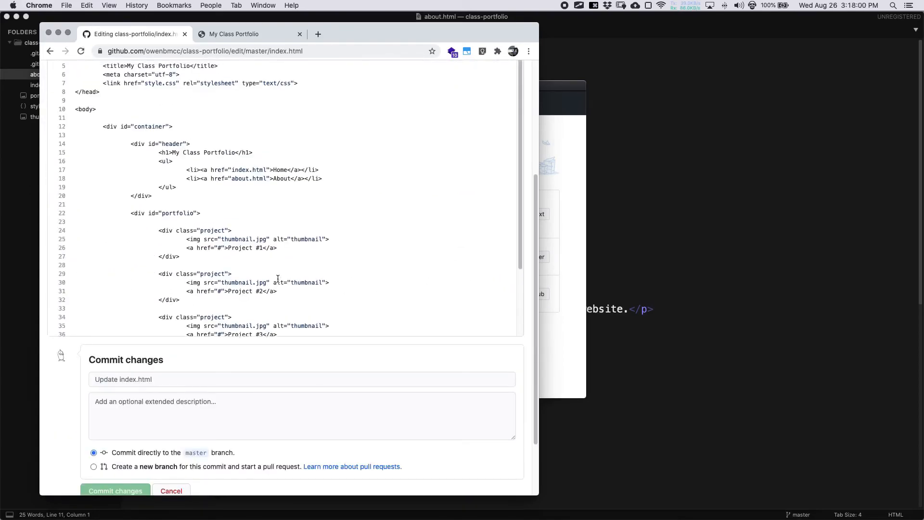
left_click(339, 85)
key("Return")
type("<!-- this is an exm")
key("BackSpace")
type("ample of a")
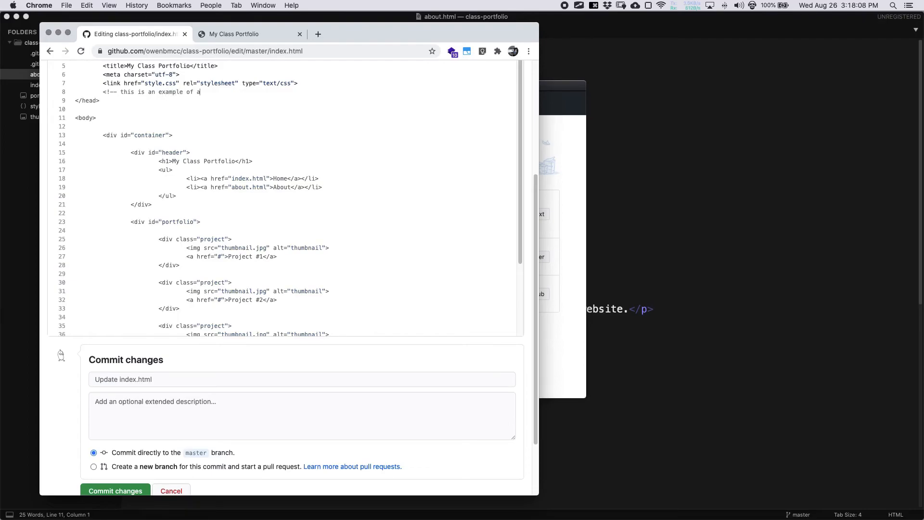
type(" github update -->")
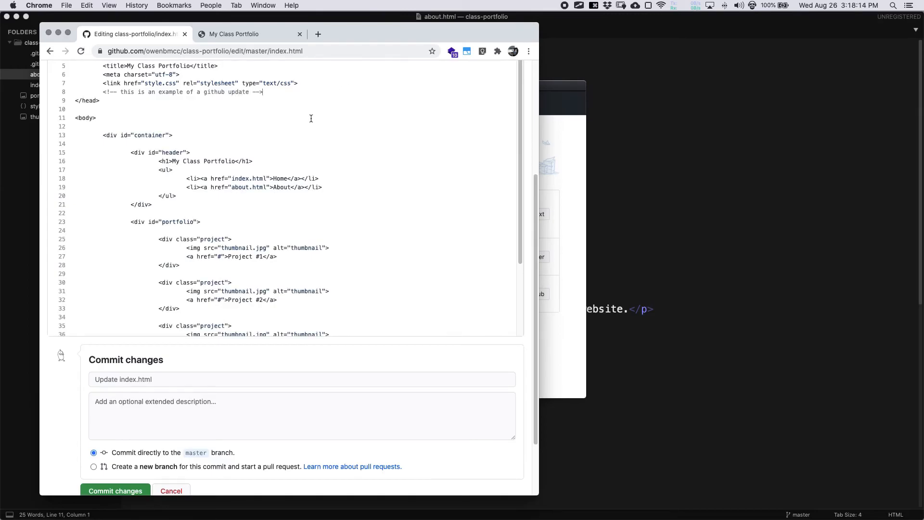
Step: Commit the index.html edit directly to the master branch with the message "github example"
left_click(198, 375)
type("github example")
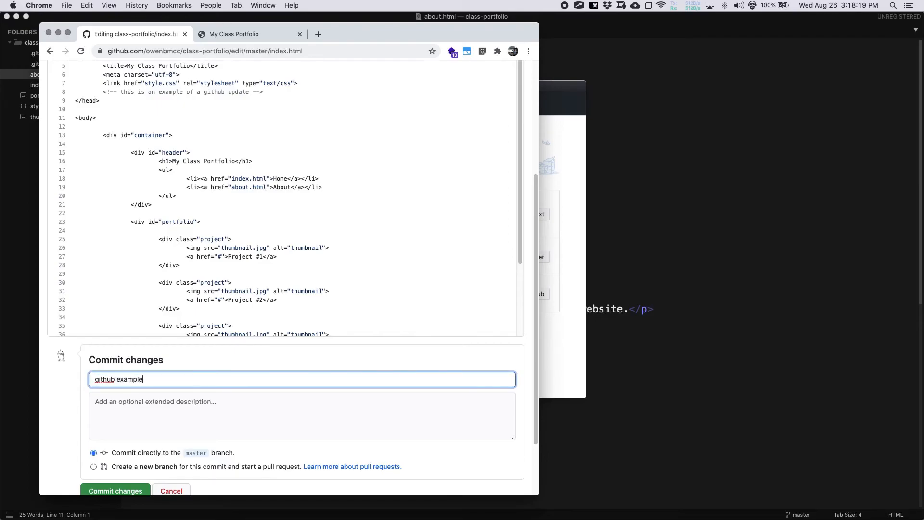
scroll(129, 388, "down", 3)
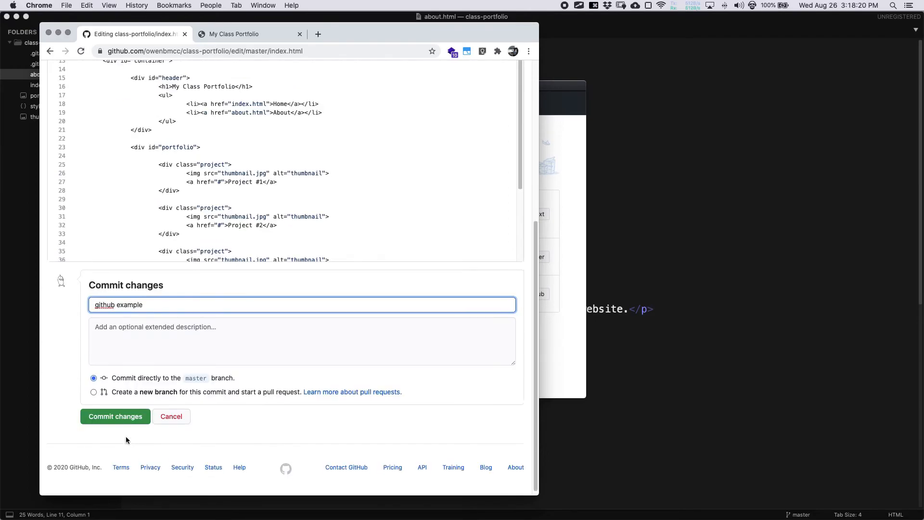
left_click(124, 414)
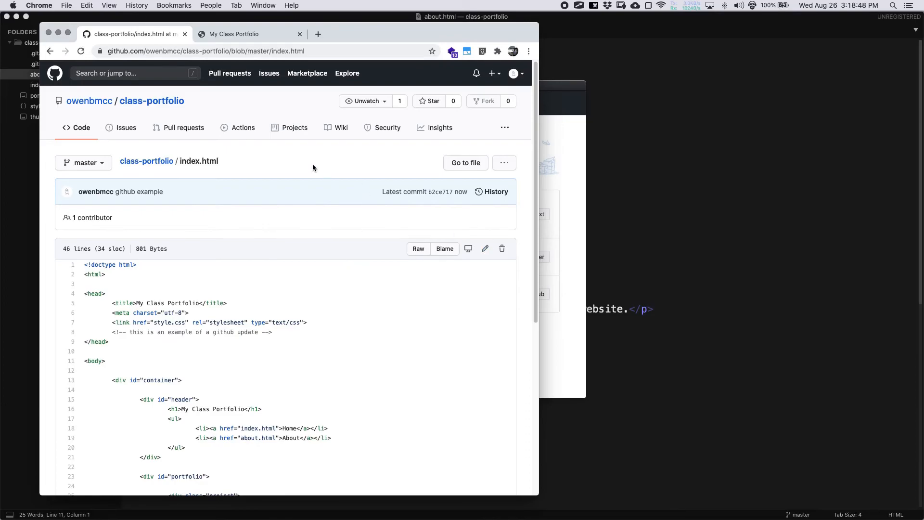
Step: Switch to GitHub Desktop and fetch origin to check for new remote commits
left_click(563, 99)
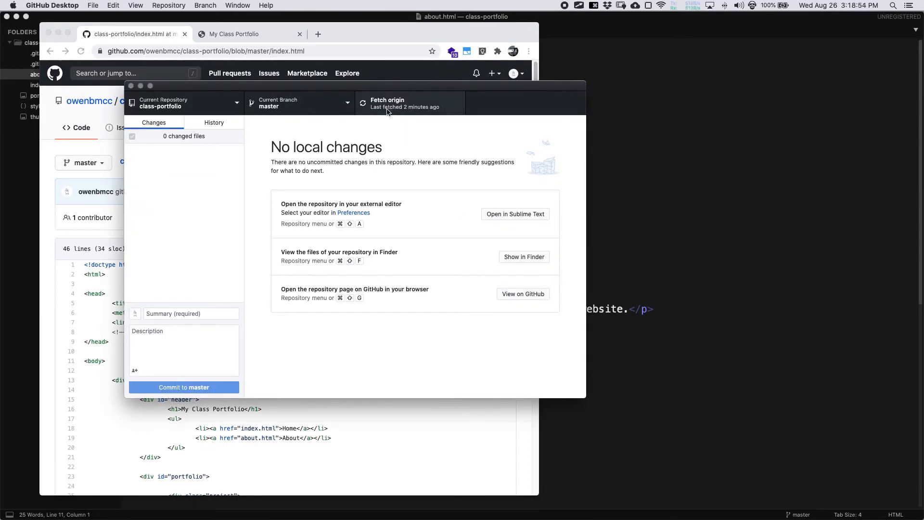
left_click_drag(278, 86, 430, 84)
left_click(539, 101)
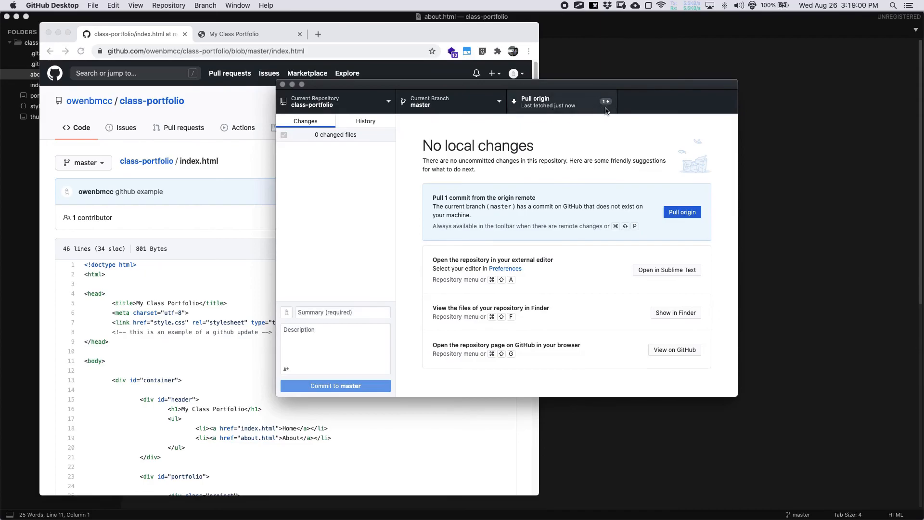
Step: Pull the new commit from origin, then switch to Sublime Text and check the added comment in index.html
left_click(677, 213)
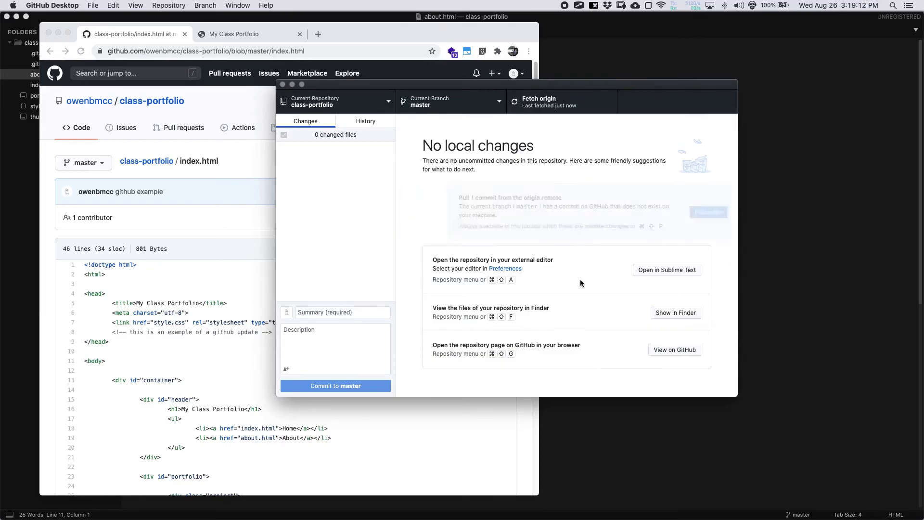
left_click(674, 51)
left_click(45, 84)
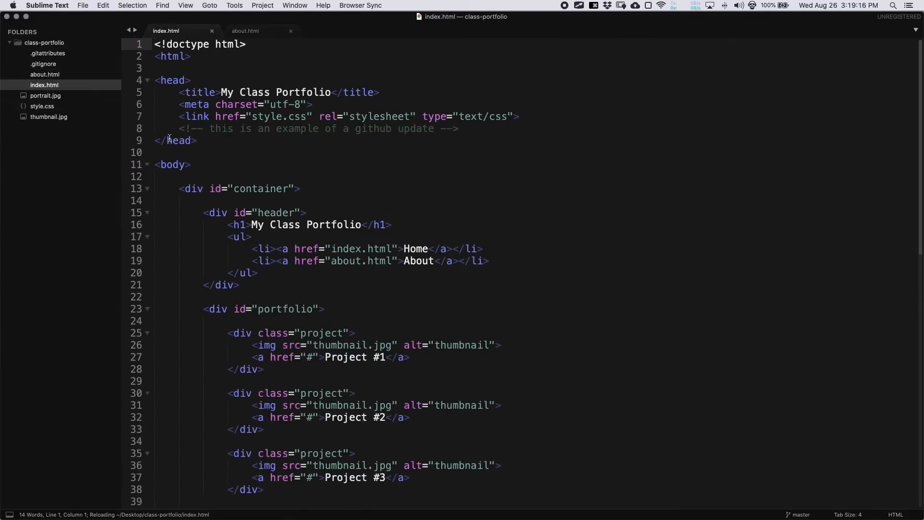
left_click_drag(179, 128, 461, 133)
left_click(462, 136)
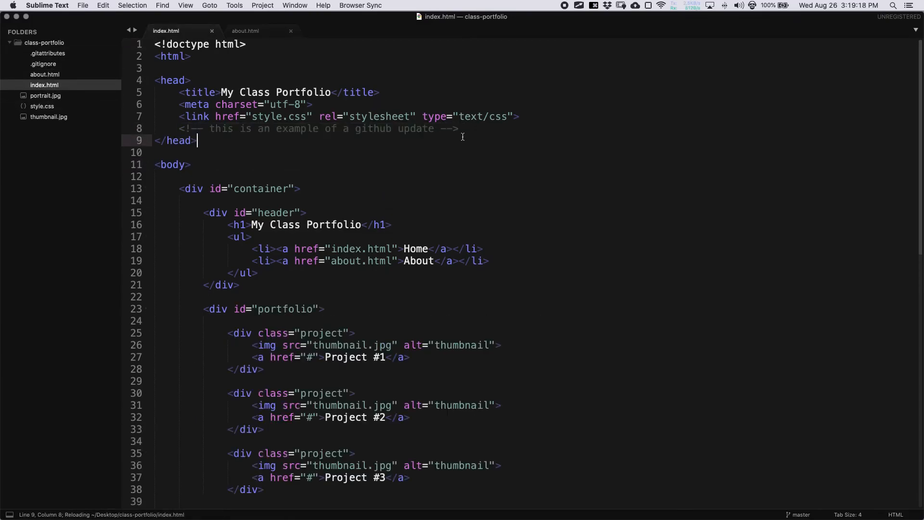
Step: Switch back to GitHub Desktop, move its window aside, and close the browser and Finder windows to expose the desktop
key("super+Tab")
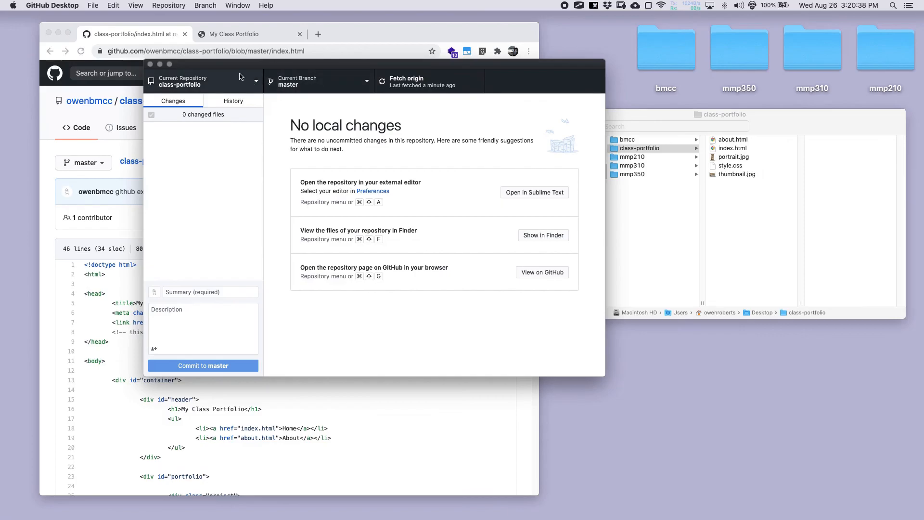
left_click_drag(239, 67, 133, 69)
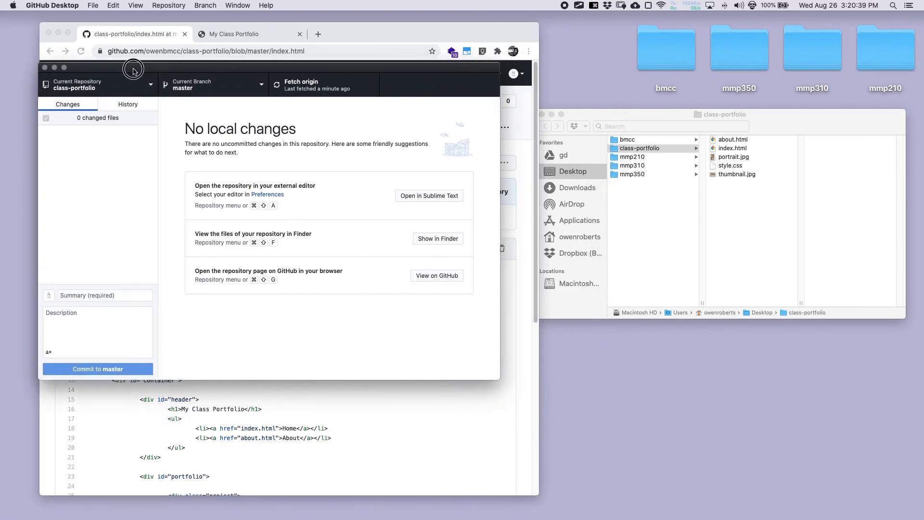
left_click(52, 35)
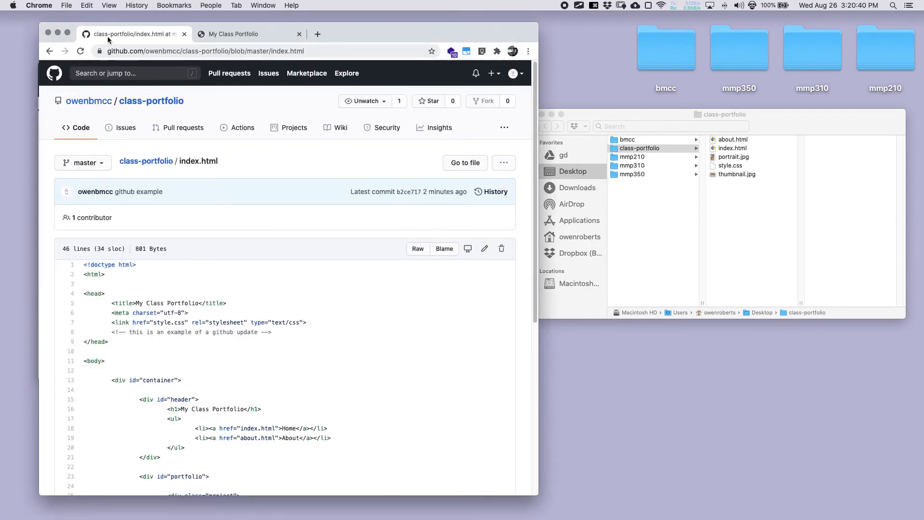
left_click(48, 32)
left_click(542, 114)
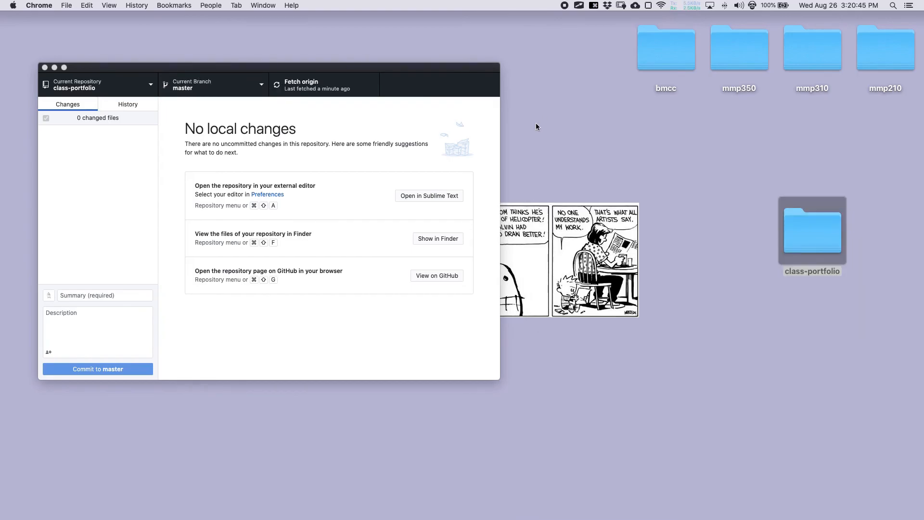
Step: Move the local class-portfolio folder from the desktop to the Trash
left_click(698, 143)
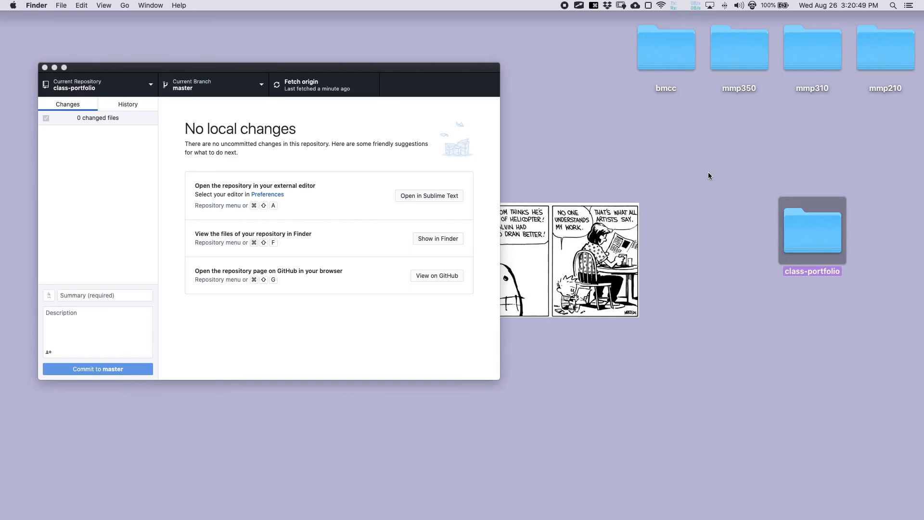
right_click(791, 225)
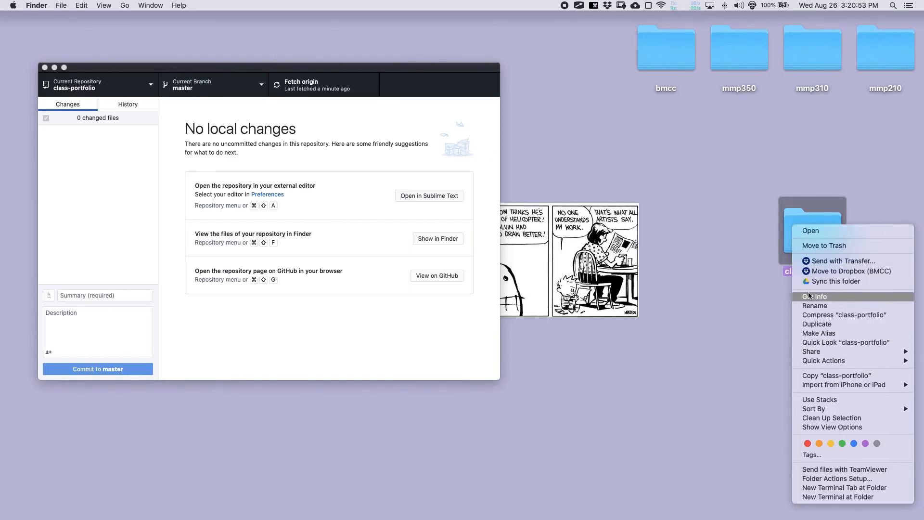
left_click(834, 248)
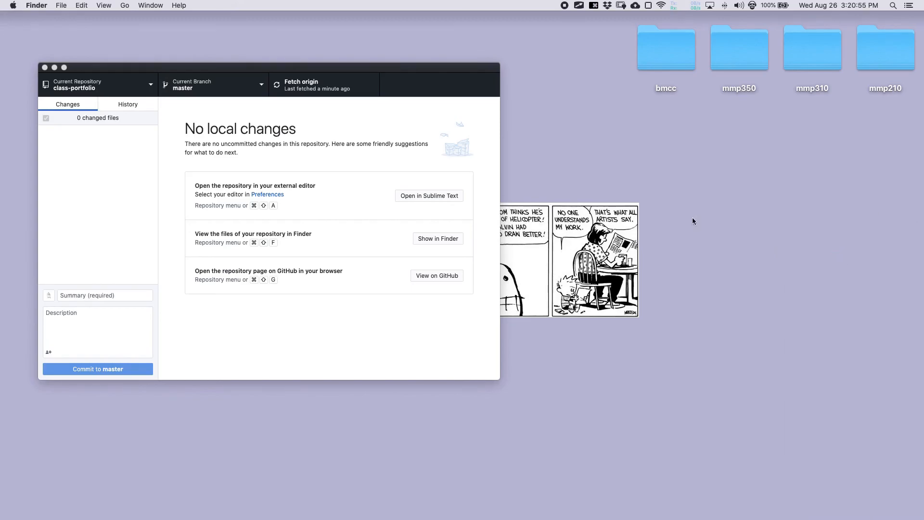
Step: Return to GitHub Desktop and clone the missing class-portfolio repository again
left_click(223, 70)
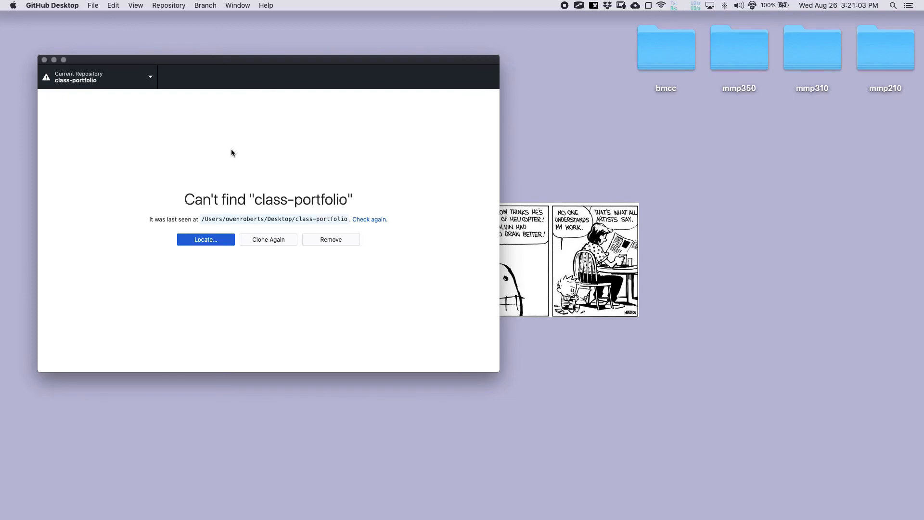
left_click(190, 242)
left_click(383, 261)
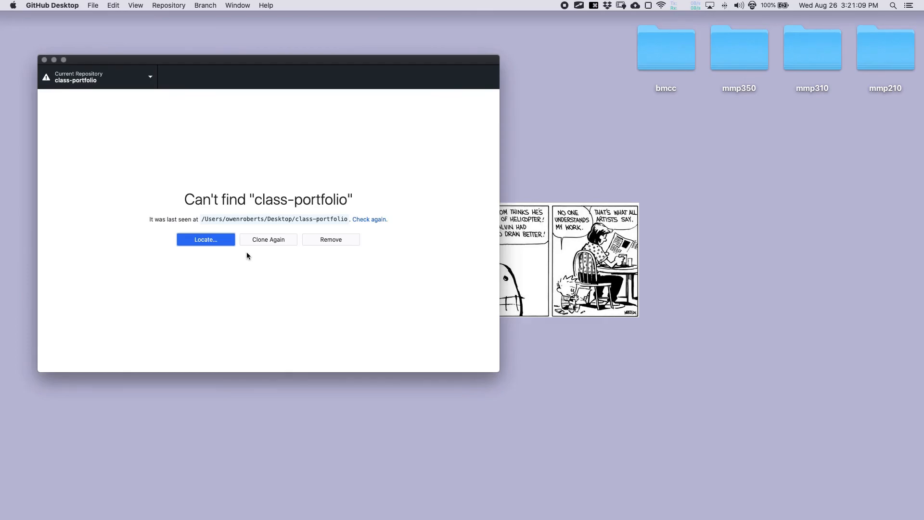
left_click(266, 242)
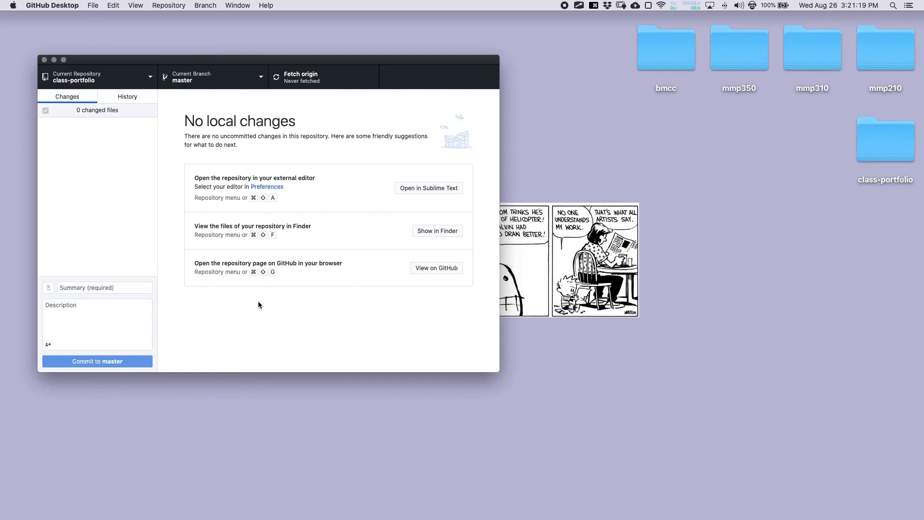
Step: Select the re-cloned class-portfolio folder on the desktop and open the repository in Sublime Text from GitHub Desktop
left_click(886, 140)
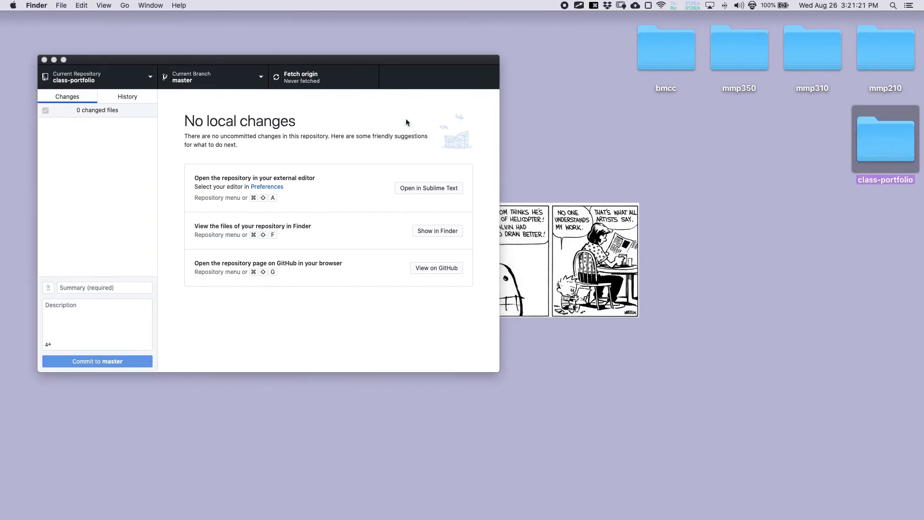
left_click(414, 188)
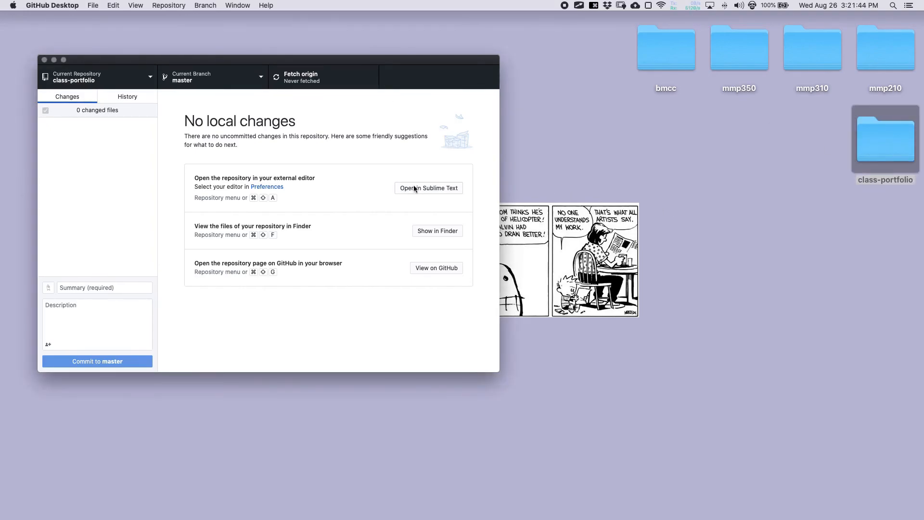